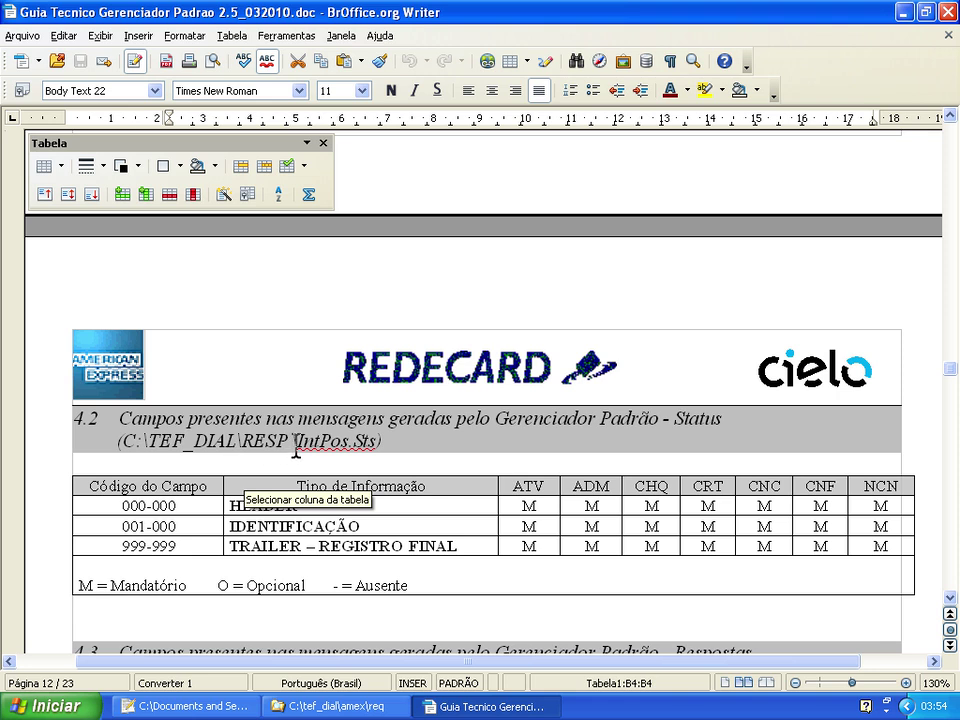
Step: Examine the IntPos.Sts status fields, the IntPos.001 response fields and the first field descriptions in sections 4.2 to 4.4 of the guide
drag(246, 442, 340, 441)
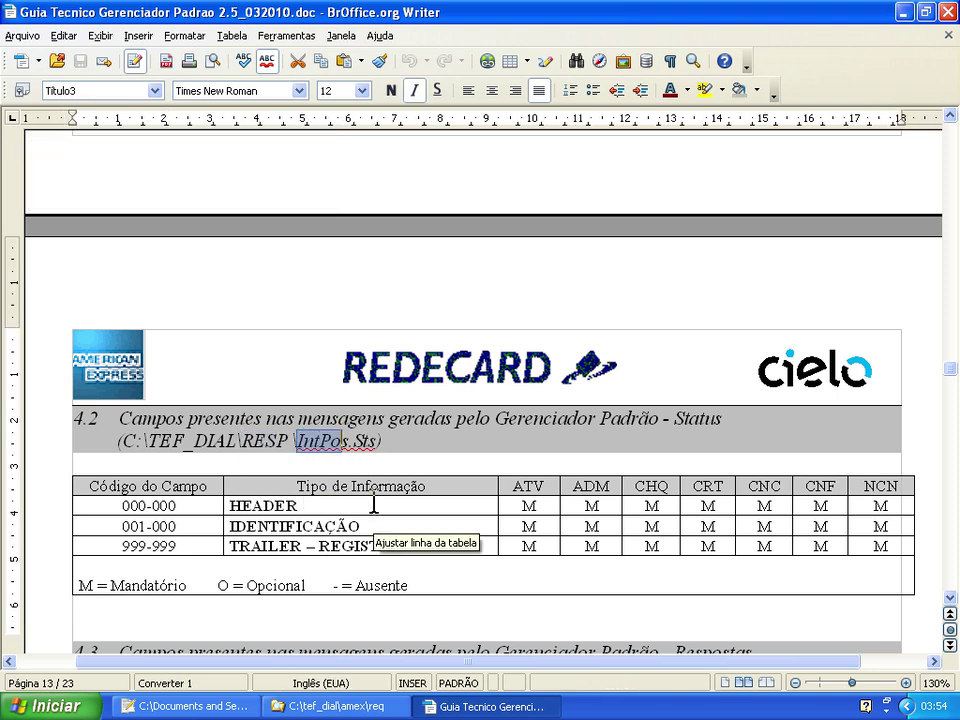
scroll(372, 512, down, 5)
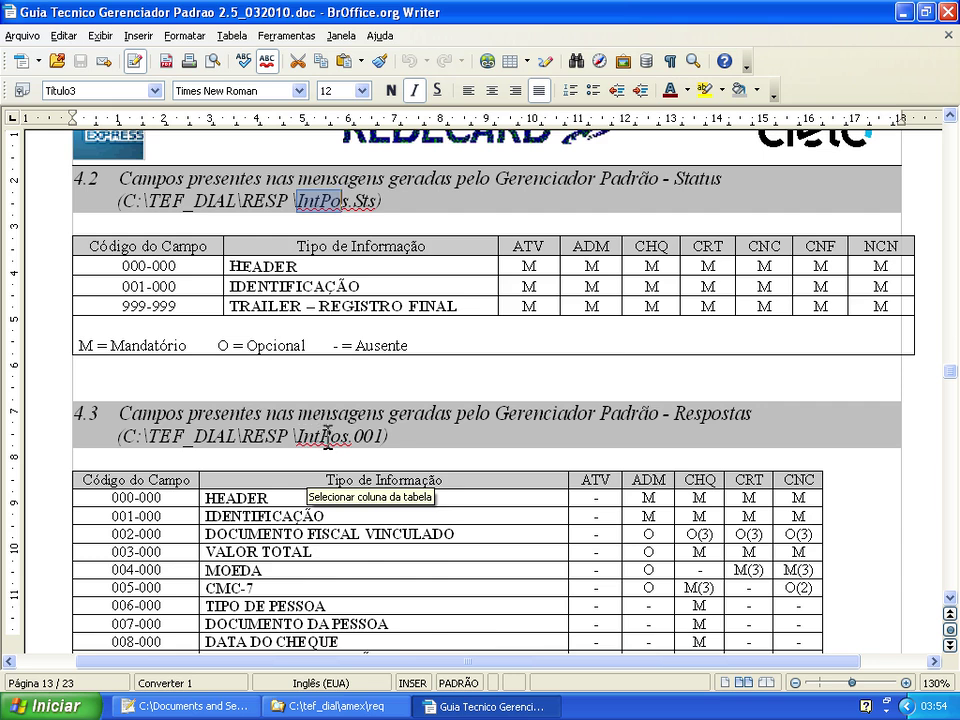
scroll(327, 440, down, 20)
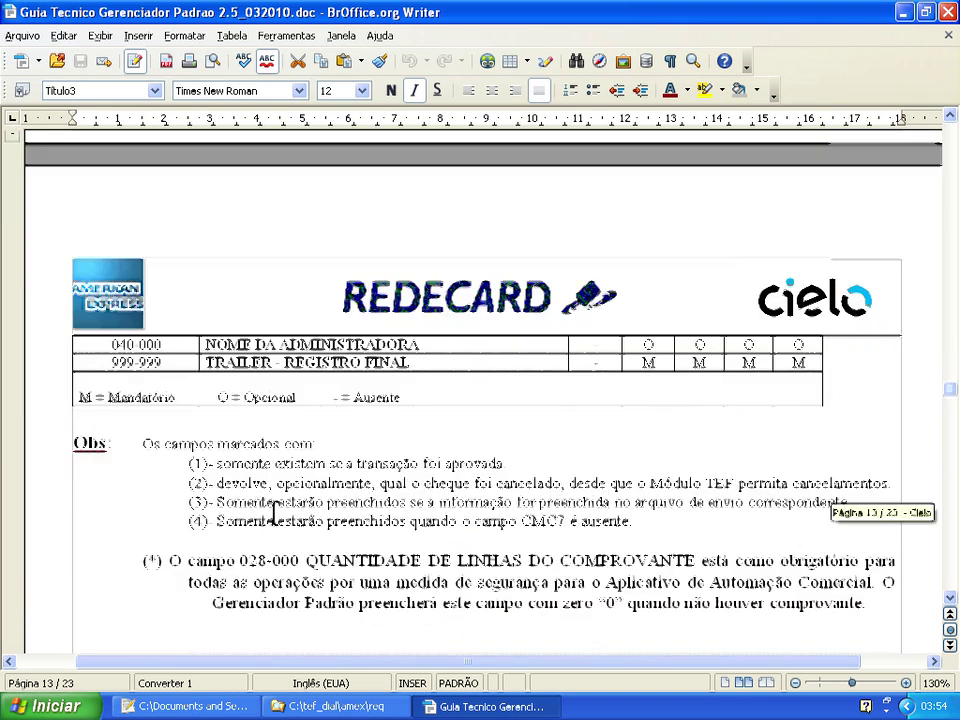
scroll(270, 511, down, 9)
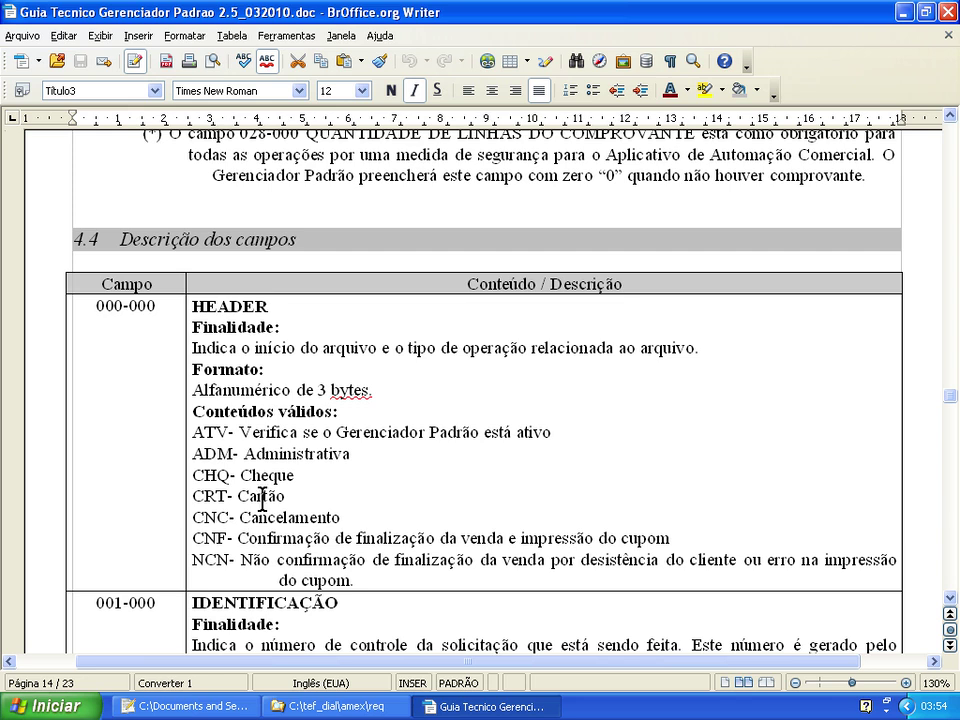
scroll(224, 437, down, 1)
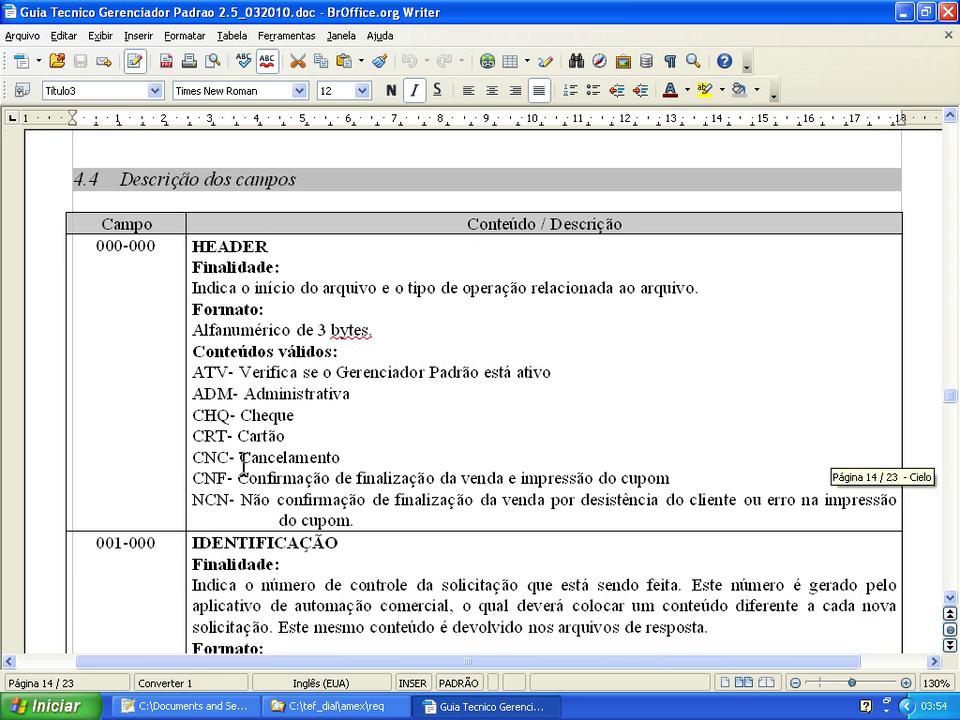
scroll(238, 465, down, 3)
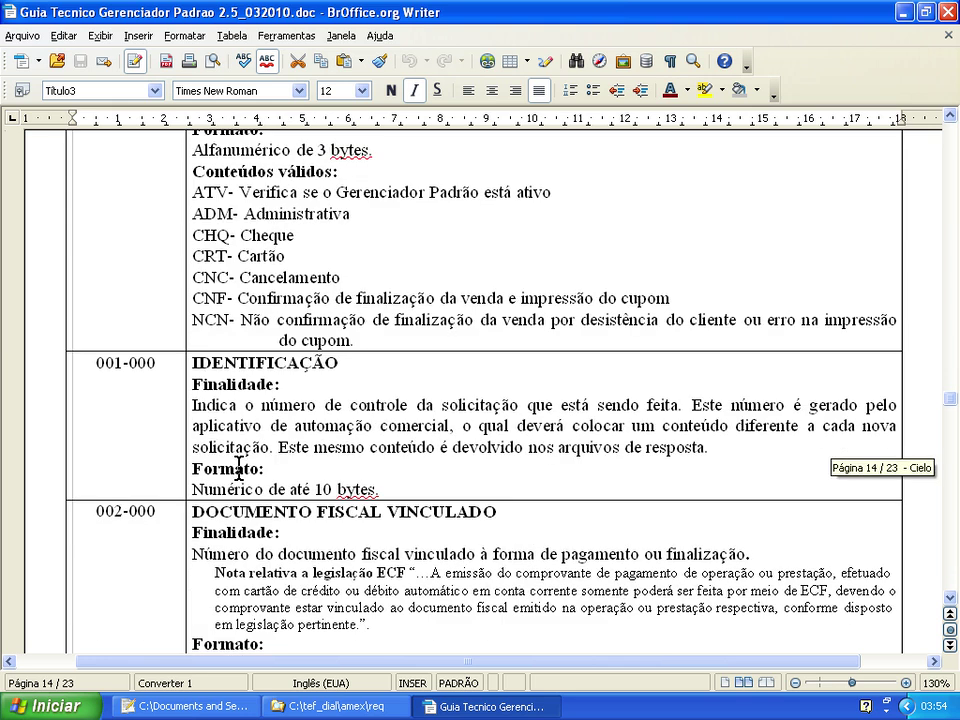
scroll(331, 524, down, 3)
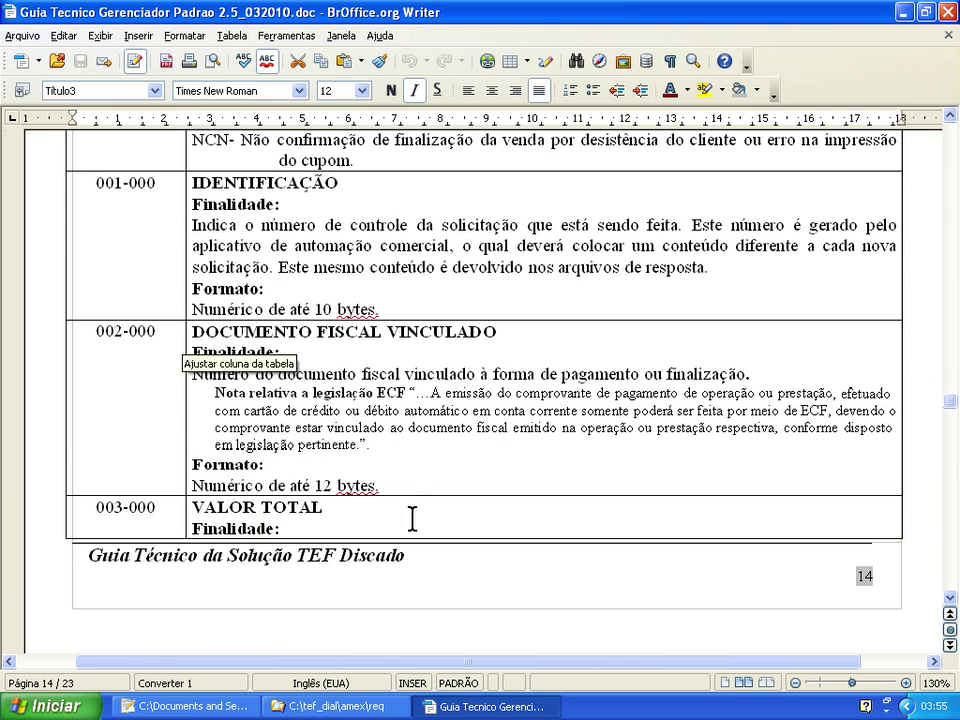
Step: Skim the rest of the guide, including the IntPos file examples, through the Certificação section and close the document
scroll(360, 490, down, 20)
scroll(322, 503, down, 20)
scroll(318, 508, down, 20)
scroll(308, 505, down, 20)
scroll(306, 508, down, 20)
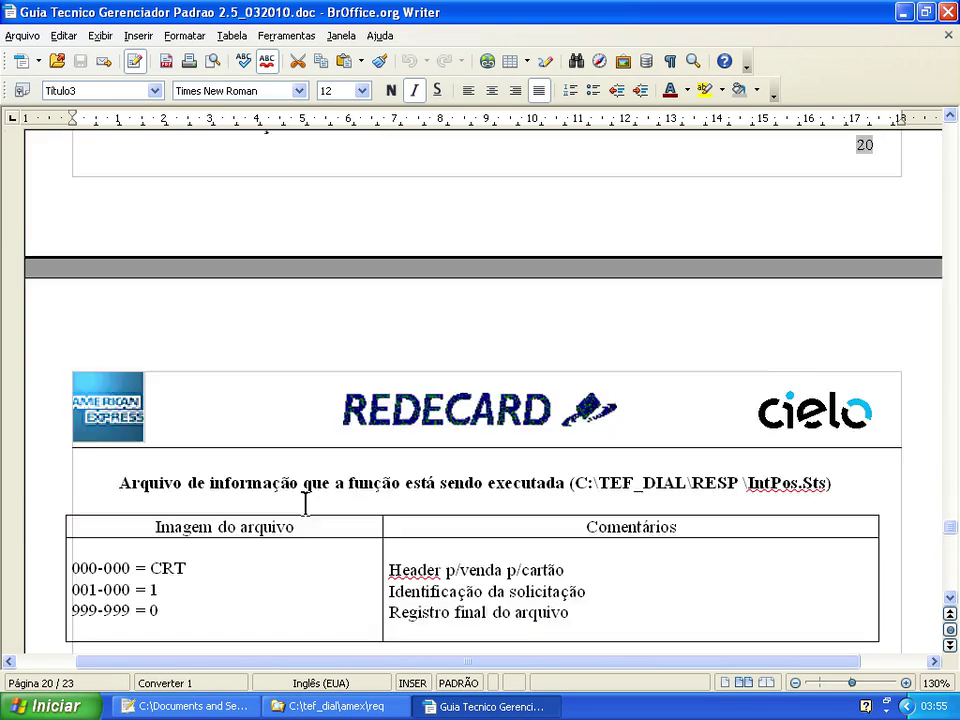
scroll(306, 508, down, 5)
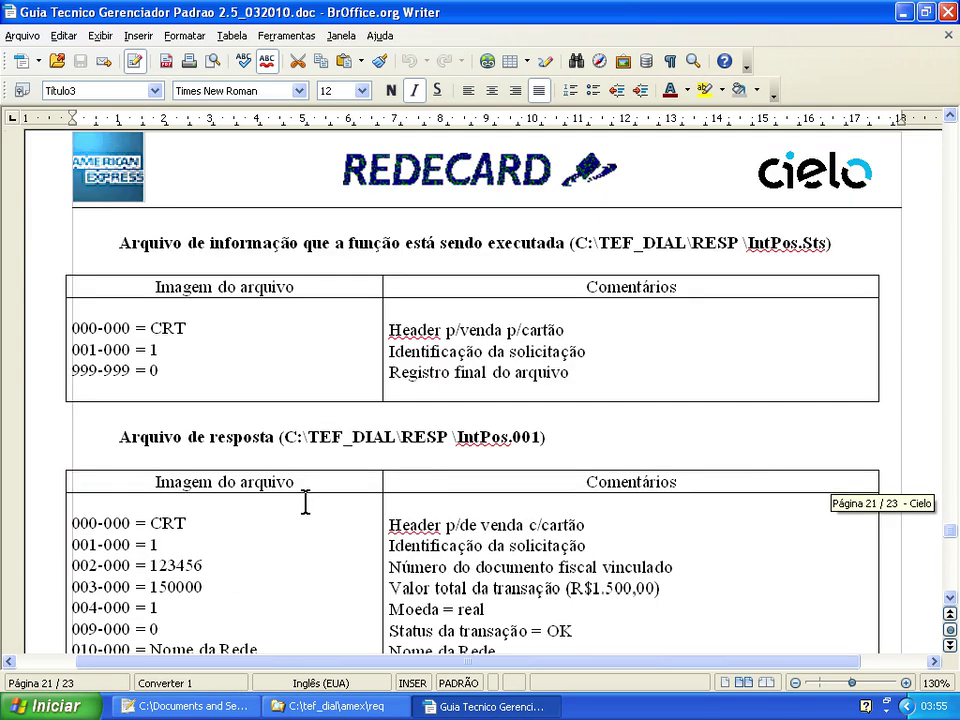
scroll(306, 503, down, 20)
scroll(300, 503, down, 20)
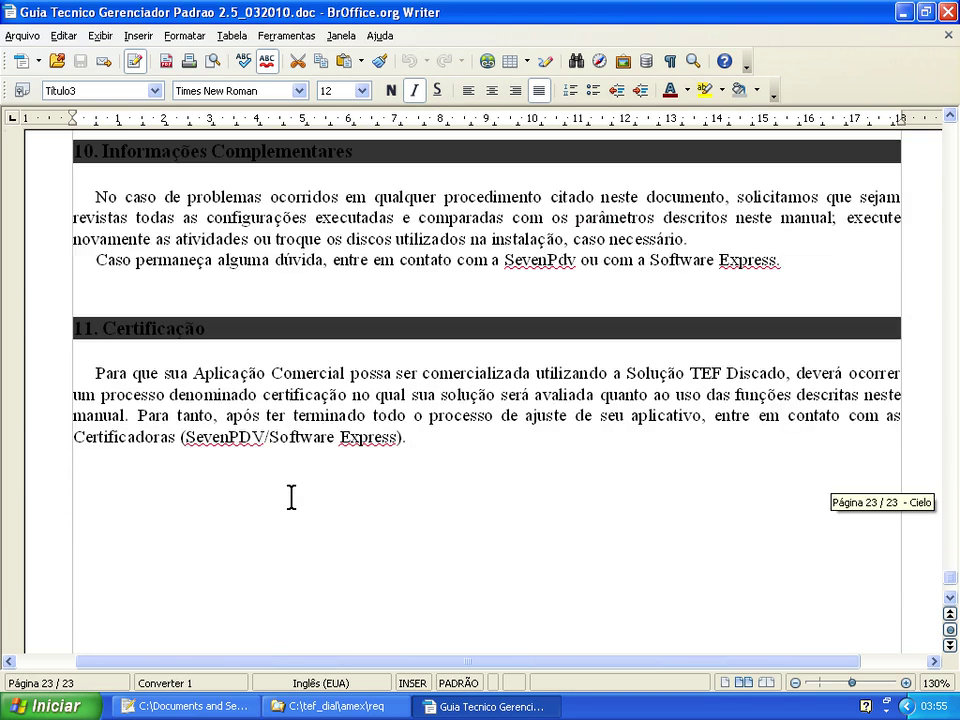
scroll(291, 497, down, 5)
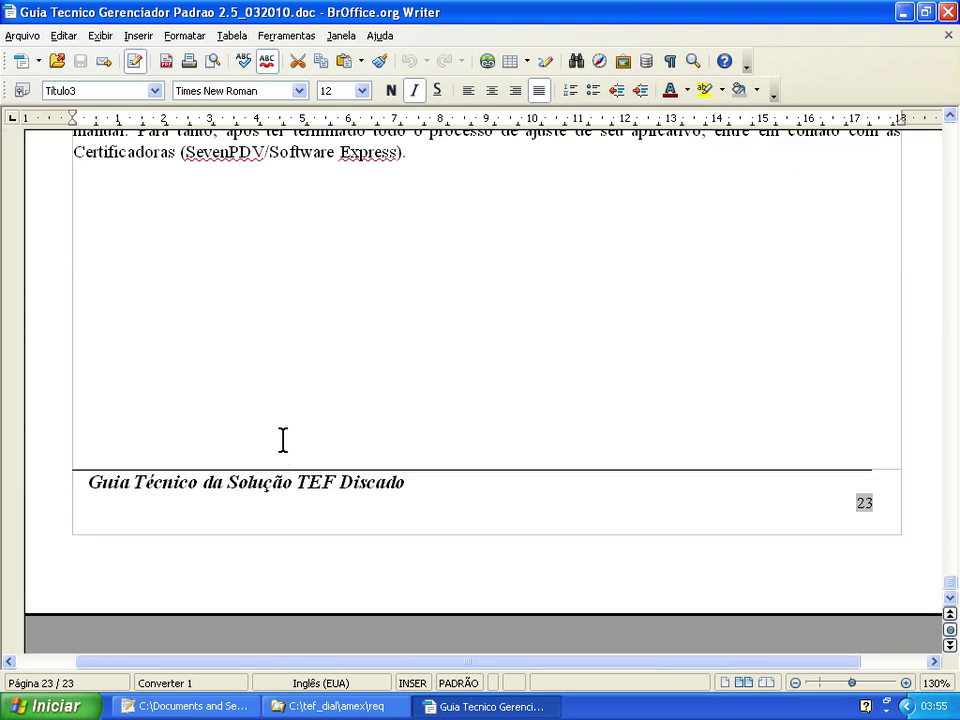
click(947, 14)
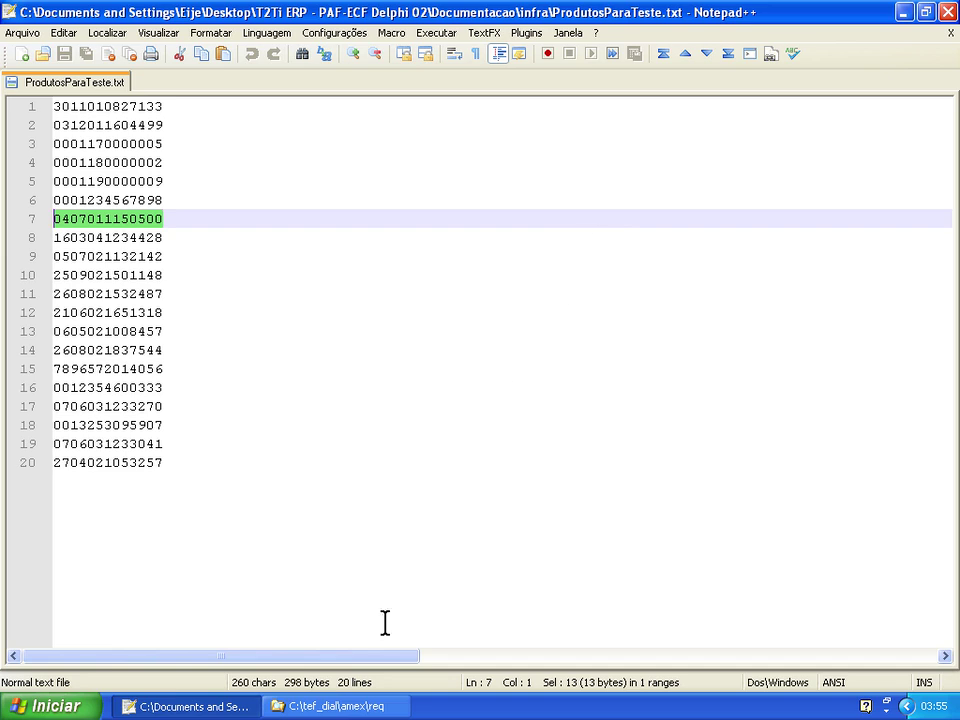
Step: Switch to Windows Explorer and inspect the Guia Tecnico and Gerenciador Padrao\DISK1 folders under TEF\Discado
click(342, 706)
scroll(335, 410, down, 1)
drag(335, 410, 326, 585)
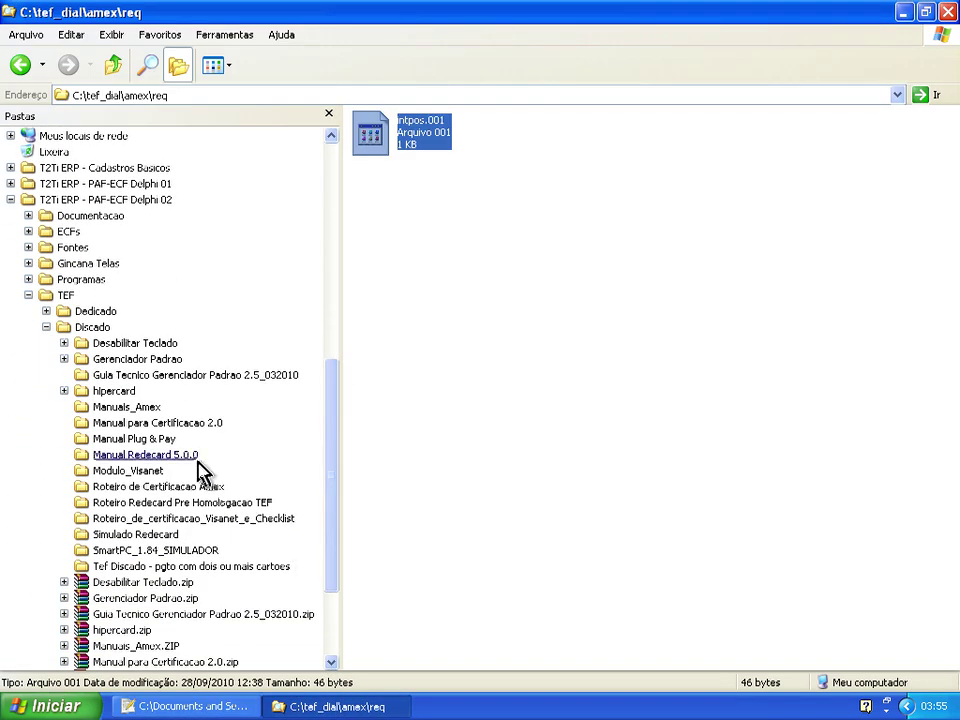
click(165, 376)
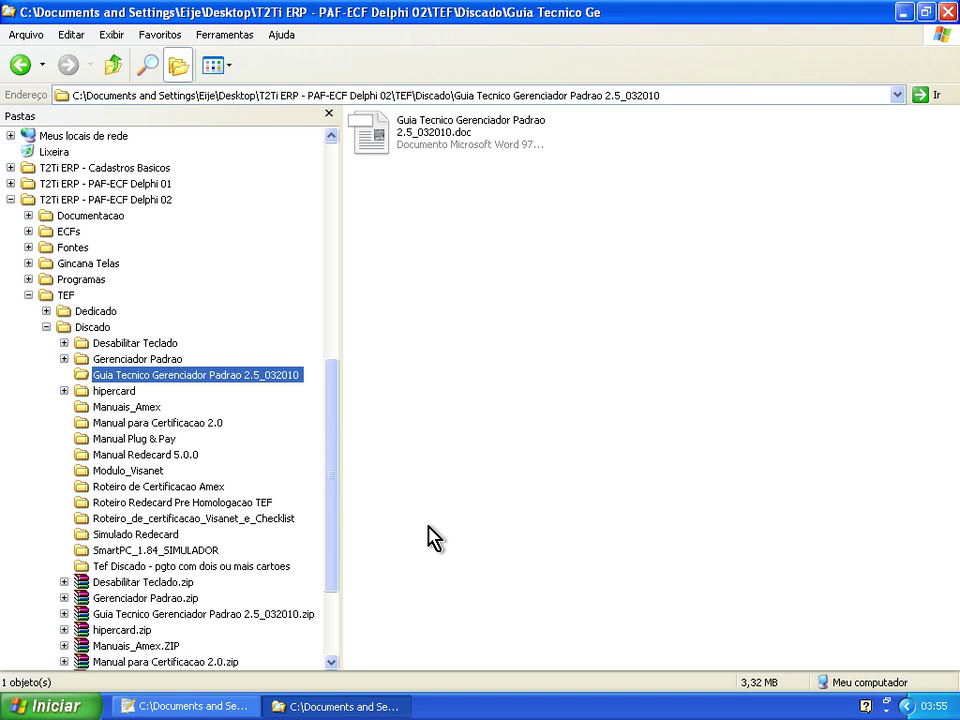
click(142, 359)
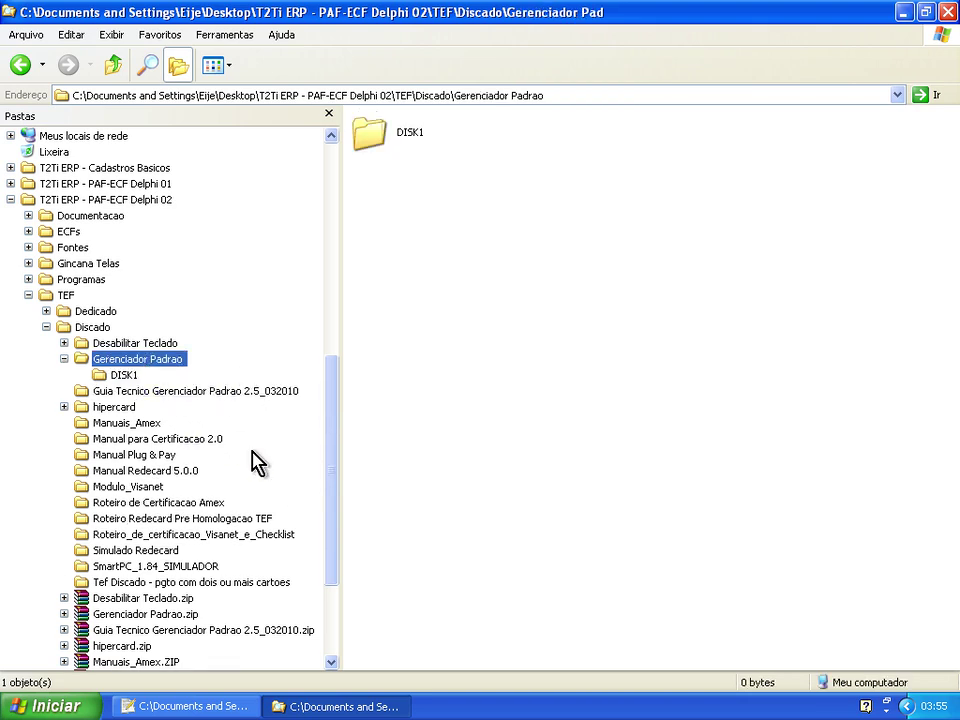
click(126, 378)
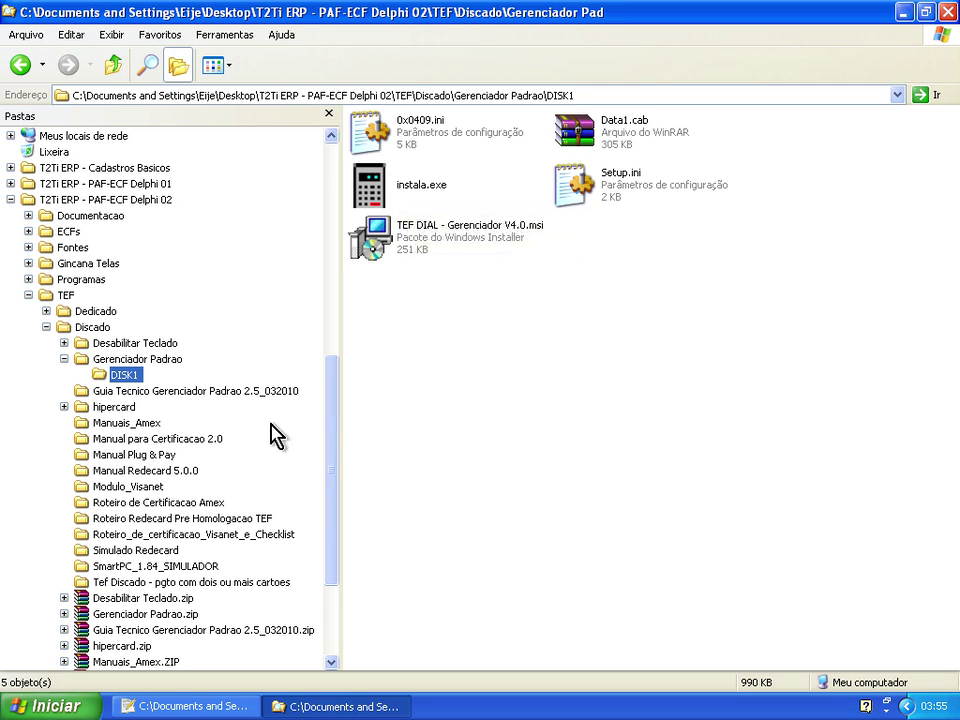
click(64, 359)
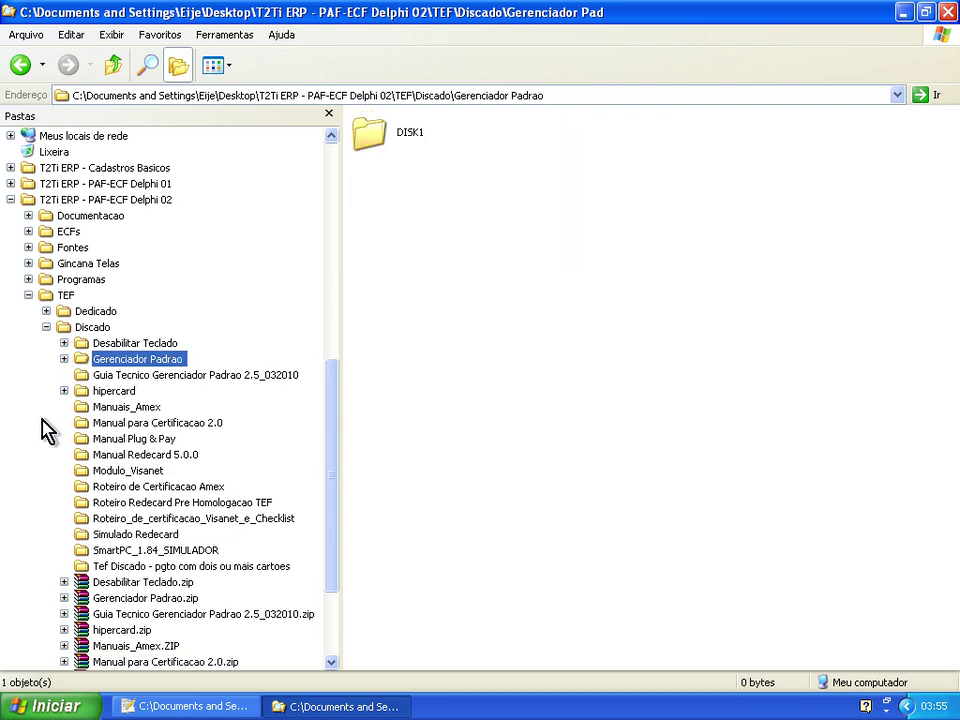
Step: Inspect the installers in the Modulo_Visanet, SmartPC_1.84_SIMULADOR and Simulado Redecard folders
click(100, 471)
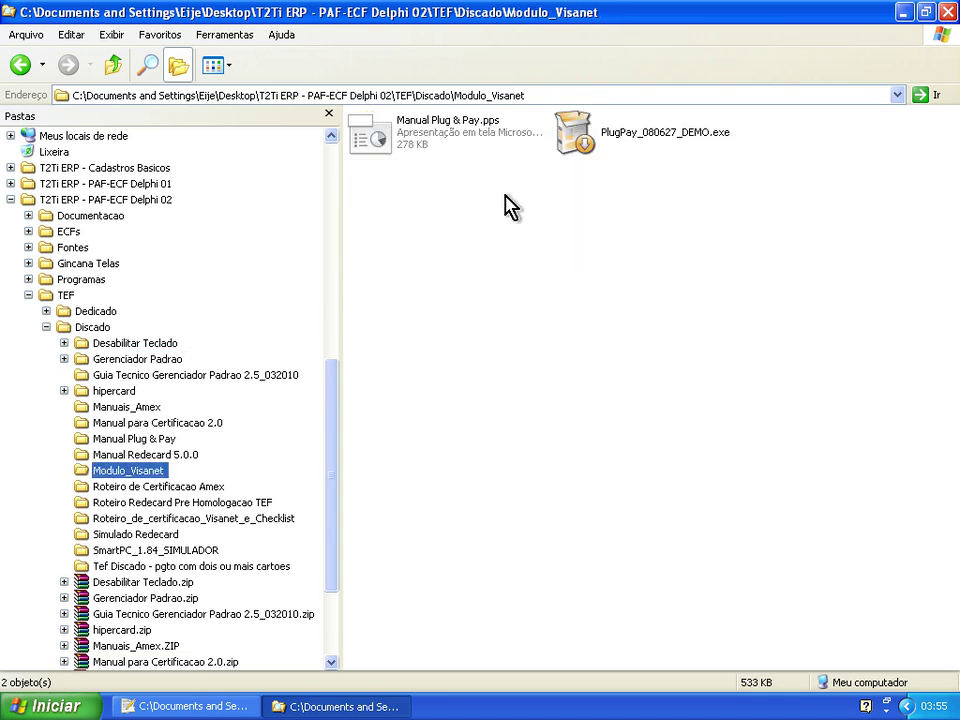
click(575, 132)
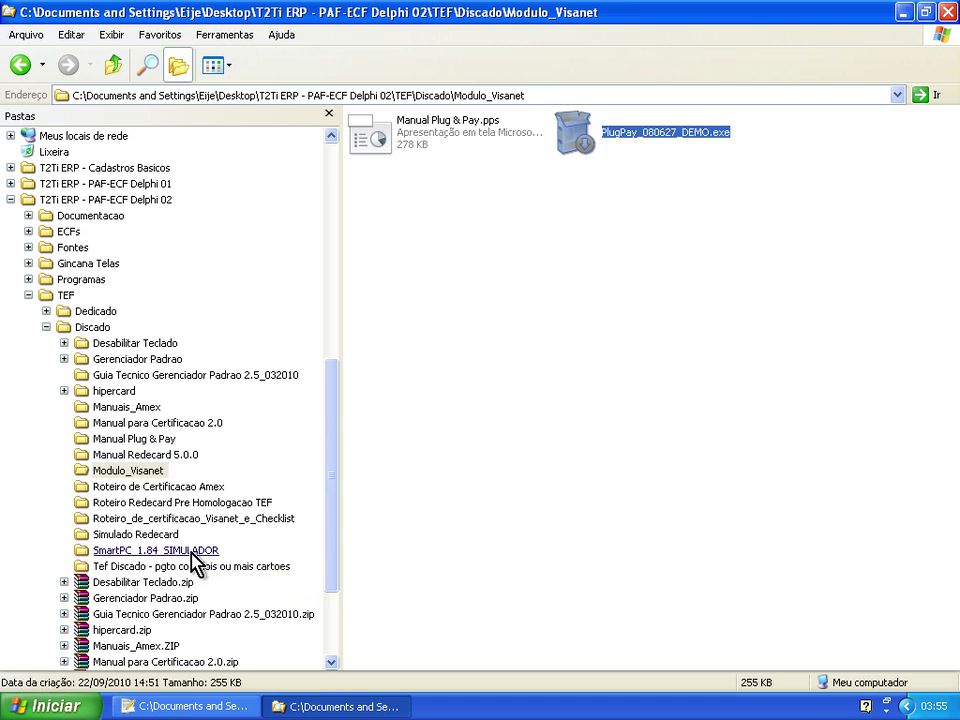
click(191, 552)
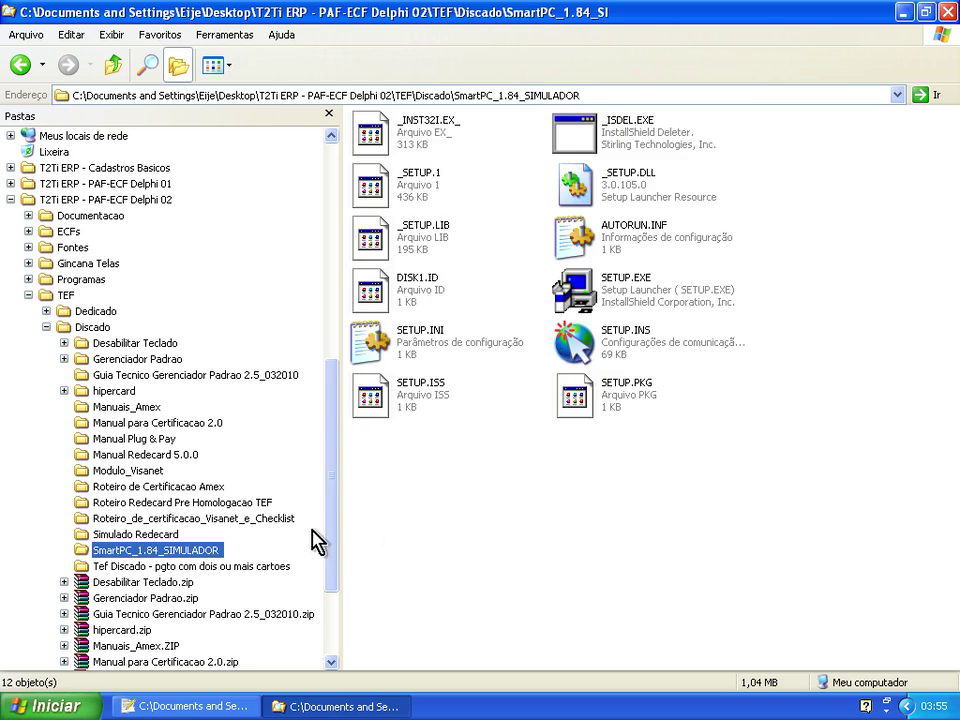
click(171, 537)
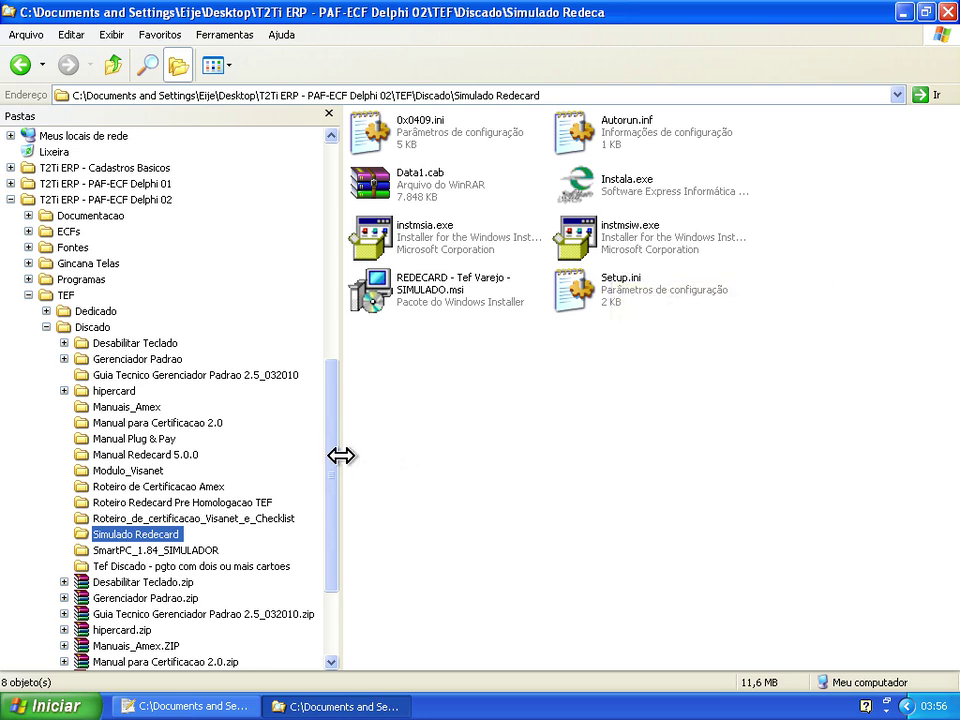
Step: Run tef_dial.exe from the C:\tef_dial folder and show the options it offers in the notification area
scroll(341, 455, up, 7)
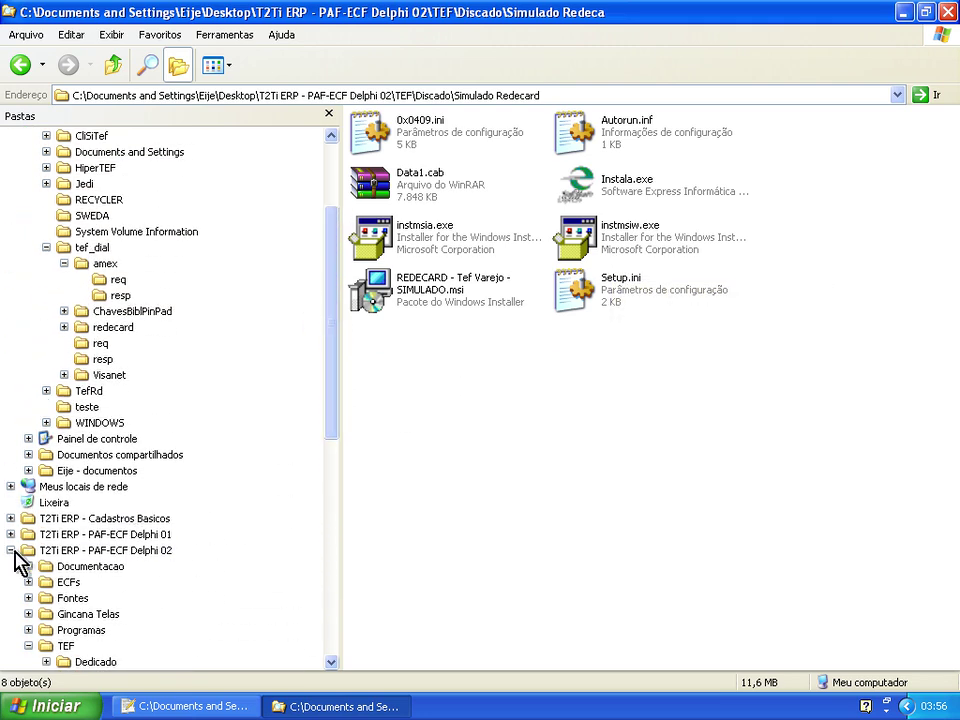
click(12, 550)
click(75, 360)
click(64, 375)
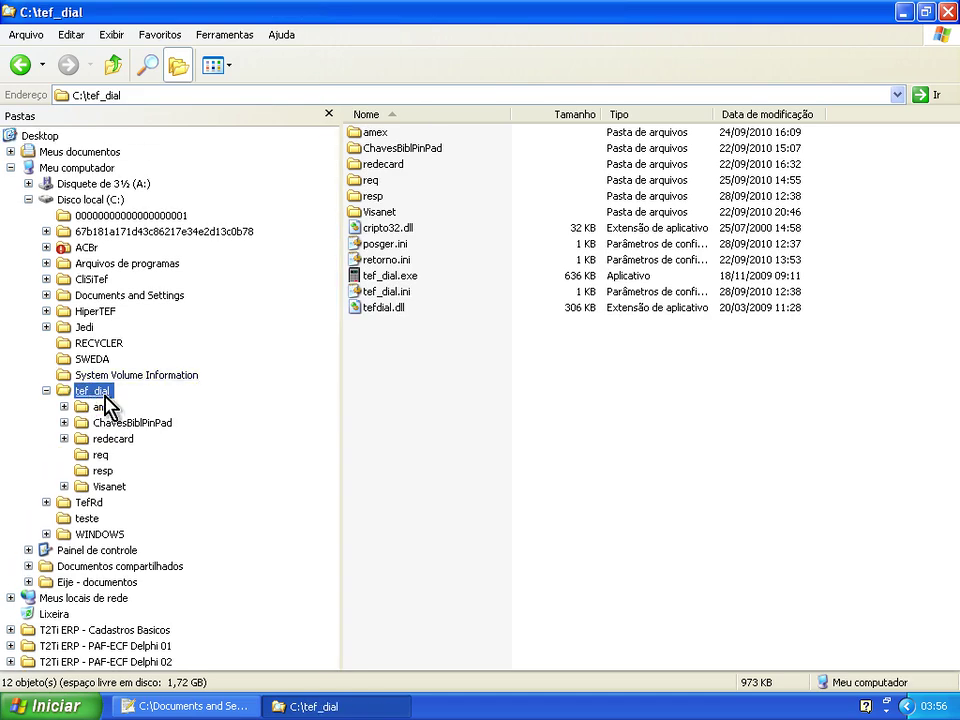
double_click(362, 277)
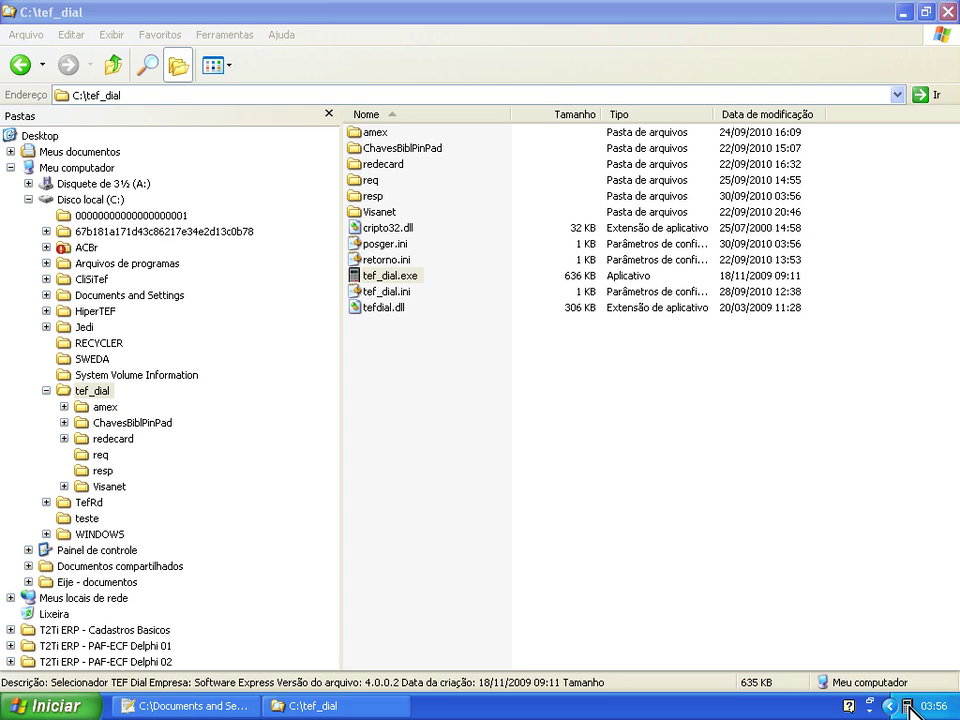
right_click(910, 703)
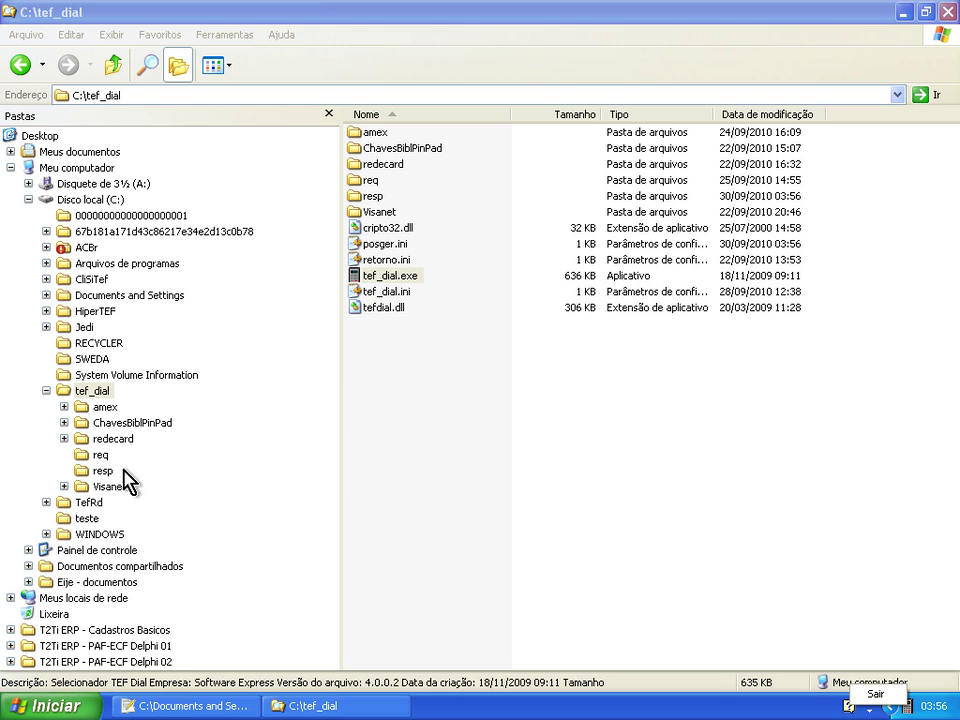
Step: Inspect the req, Visanet, redecard and amex subfolders of C:\tef_dial
click(100, 456)
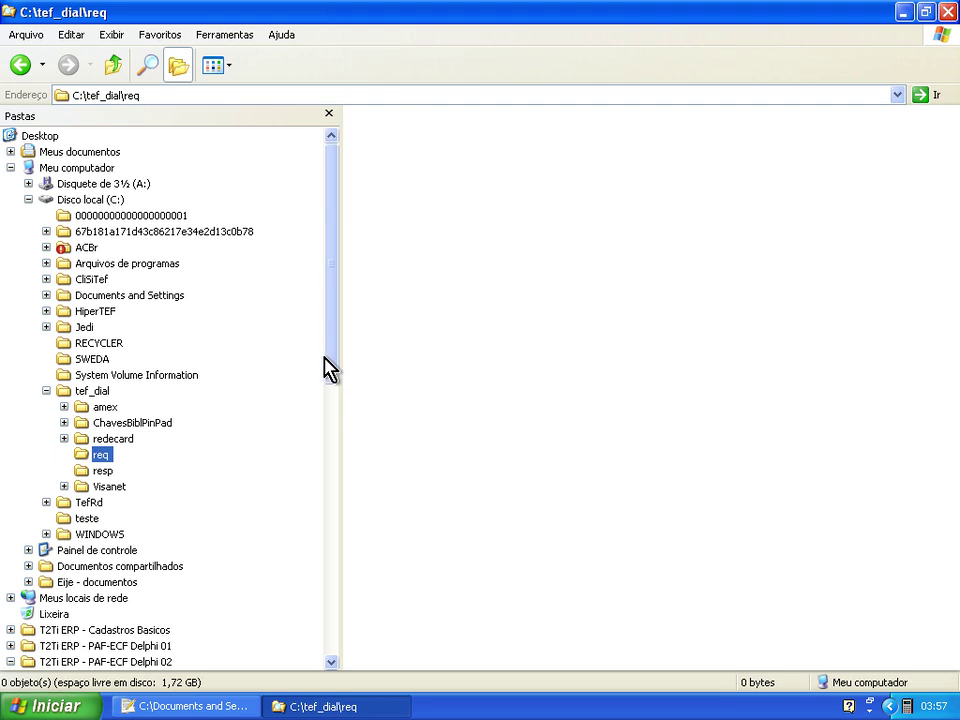
click(109, 488)
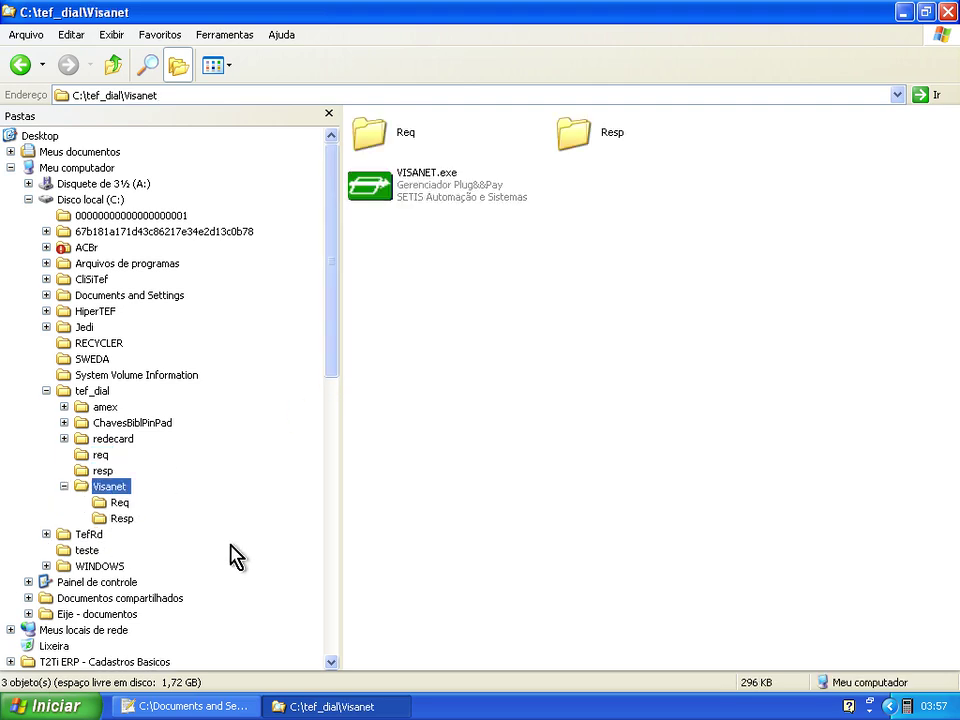
click(115, 439)
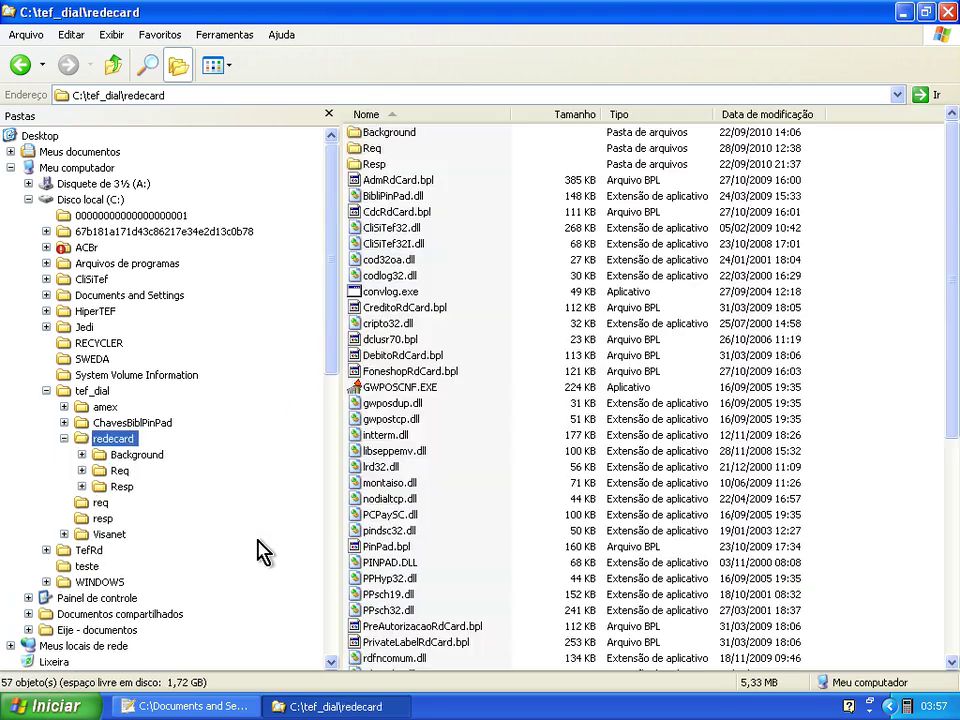
click(105, 407)
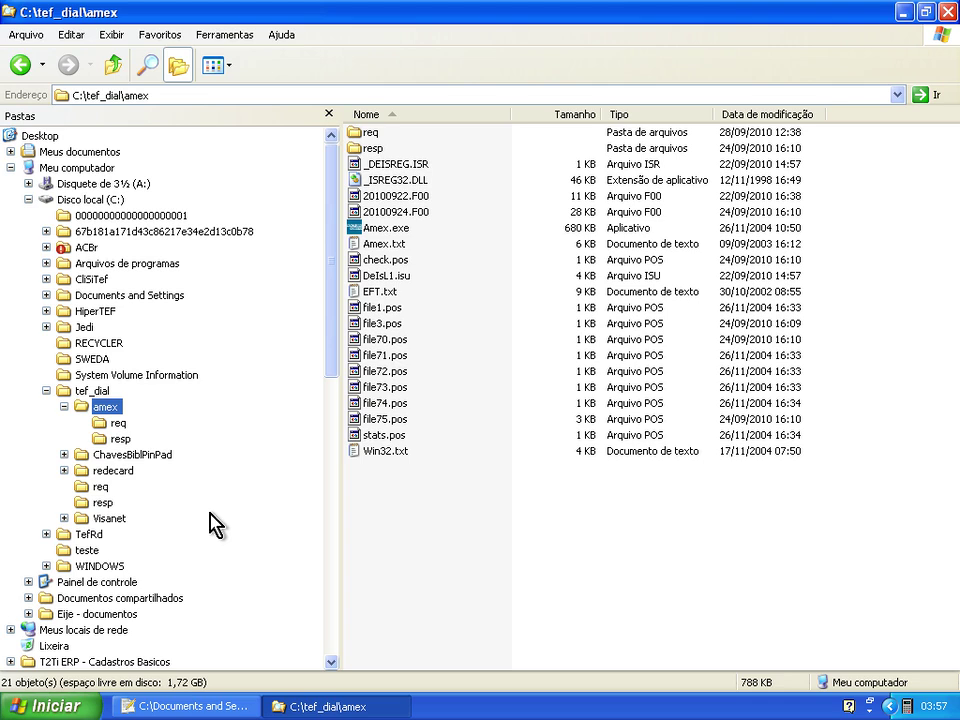
click(65, 408)
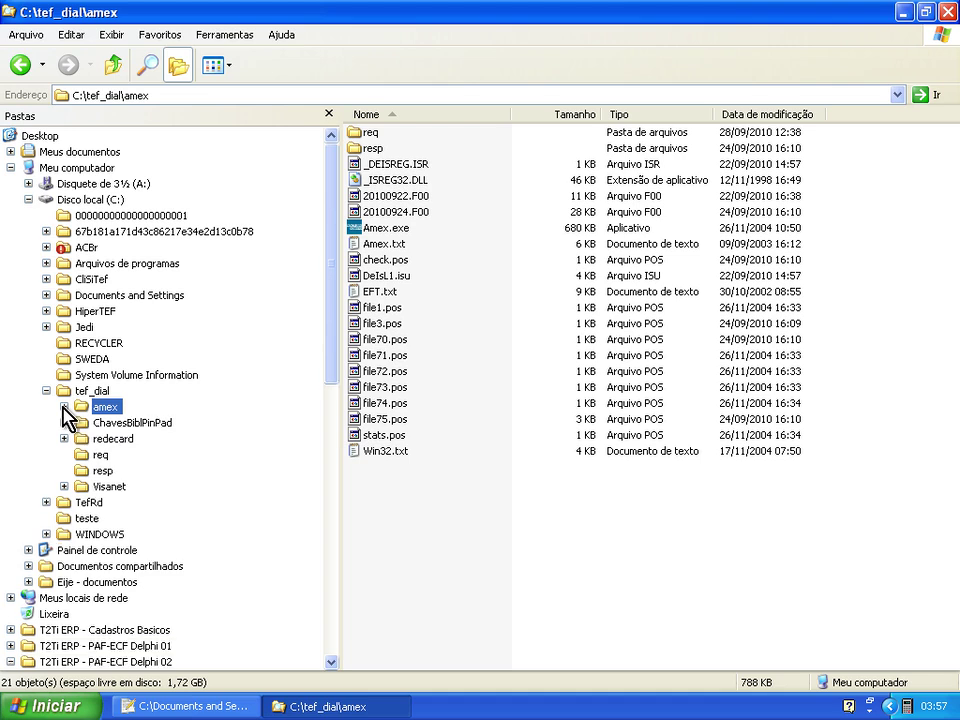
Step: Launch TEFDemo.exe from the C:\ACBr\Exemplos\ACBrTEFD folder
click(46, 247)
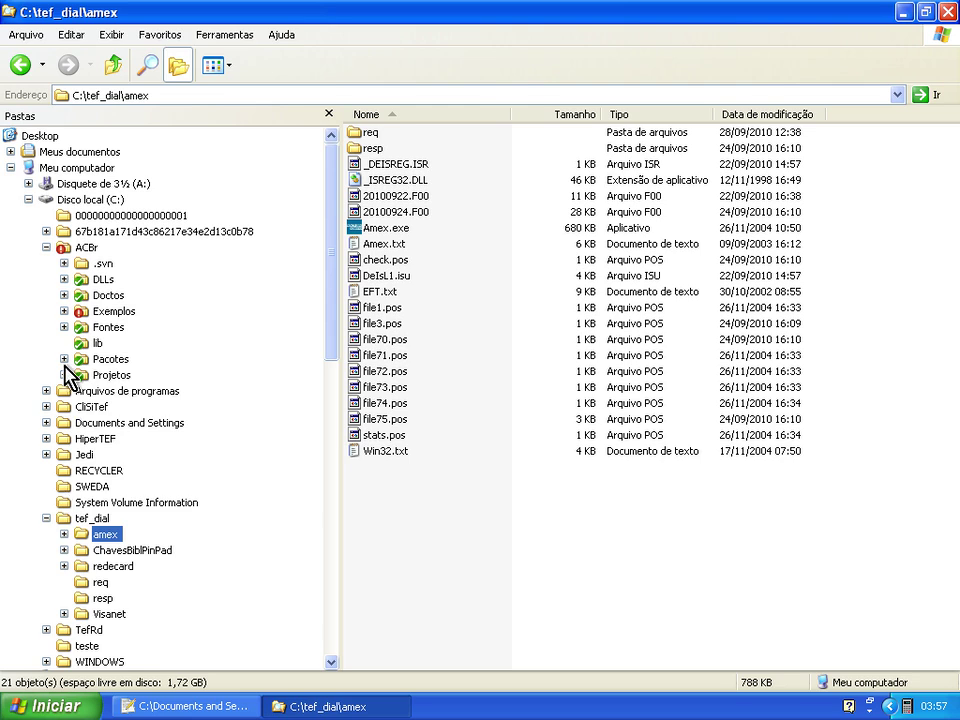
click(64, 311)
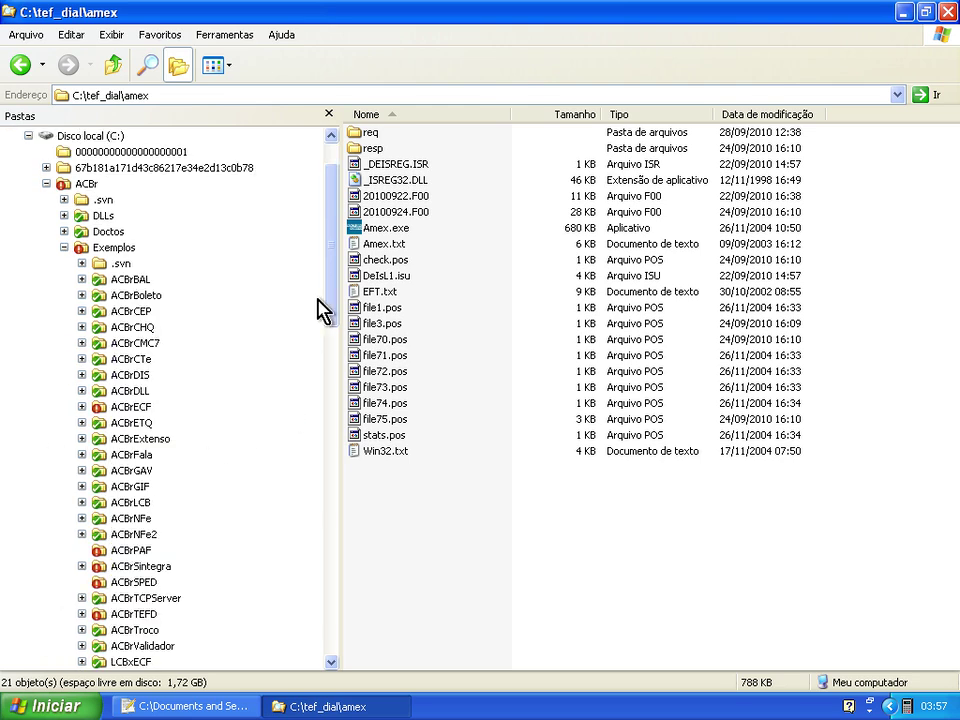
scroll(335, 338, down, 2)
scroll(335, 338, down, 1)
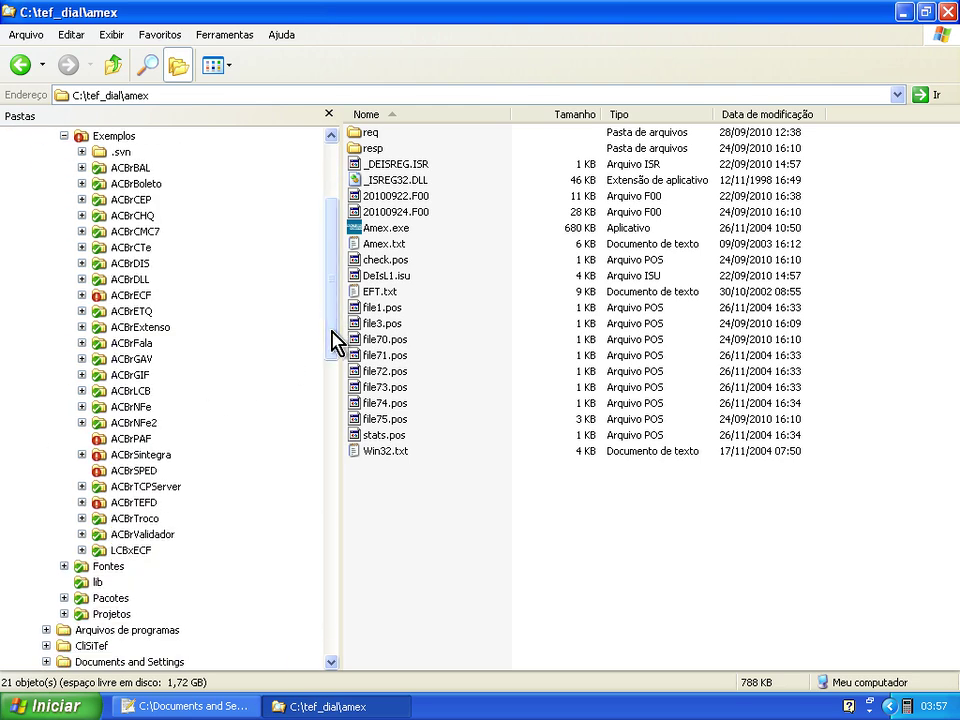
click(113, 508)
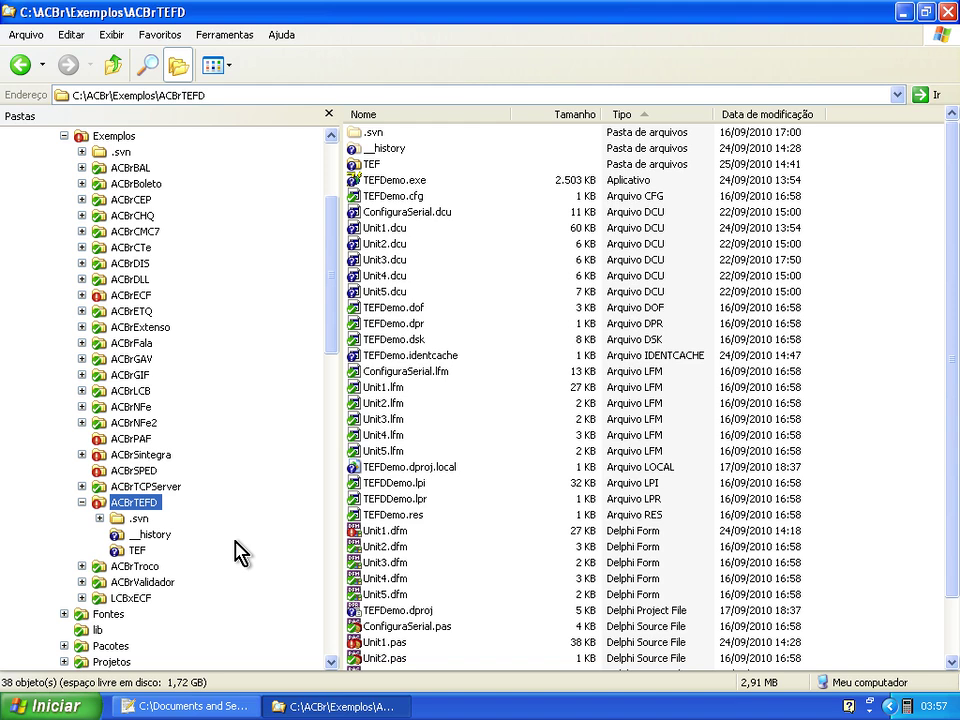
double_click(378, 180)
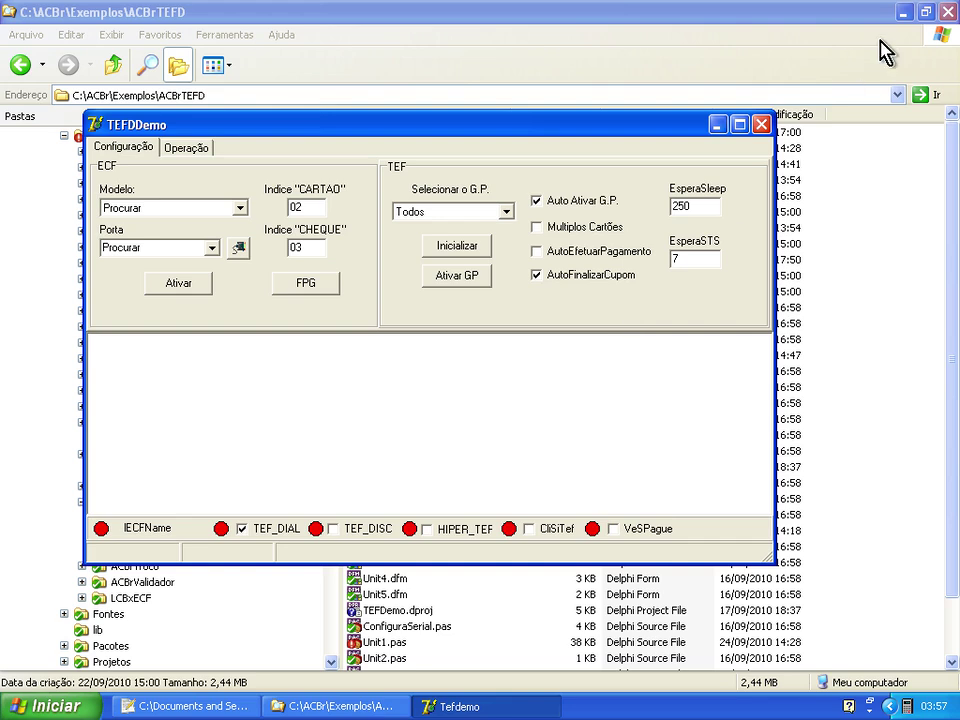
Step: Launch the Emulador Sweda fiscal printer emulator from the desktop and power on its simulator
click(904, 12)
click(904, 12)
drag(576, 132, 676, 79)
double_click(527, 636)
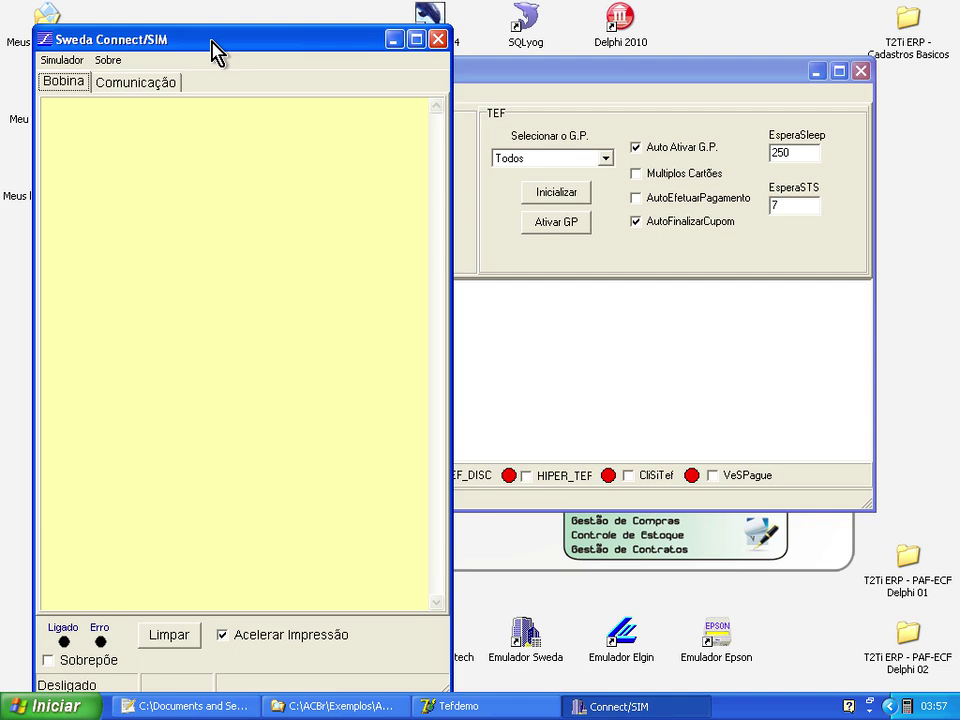
drag(215, 53, 206, 29)
click(52, 36)
click(47, 58)
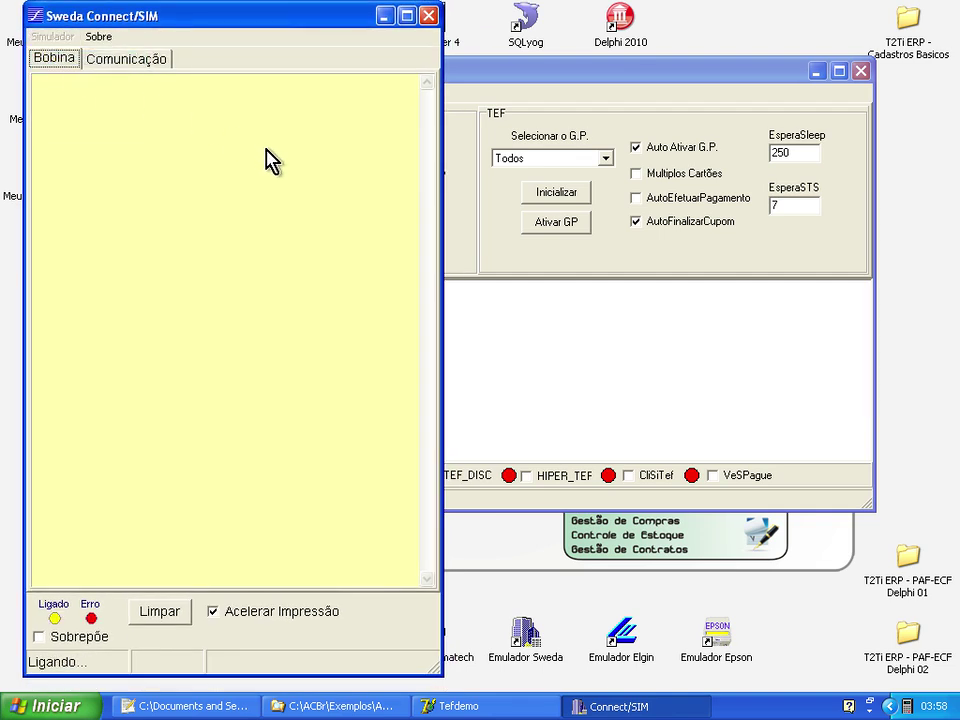
Step: In TEFDDemo, set the ECF model to ecfSwedaSTX and the port to COM3, and activate the ECF
click(515, 91)
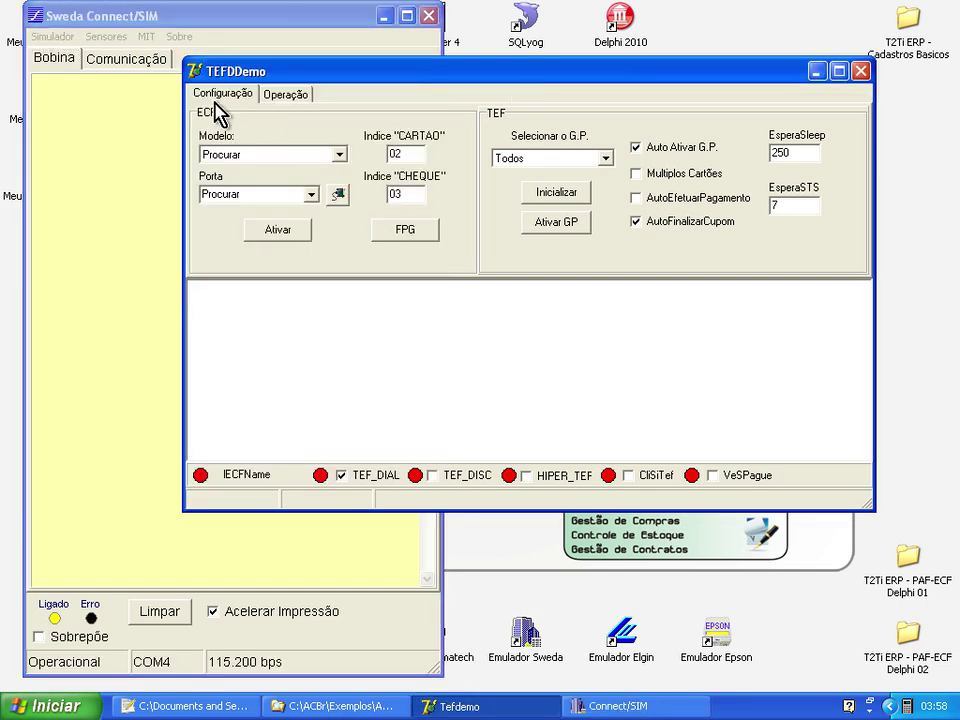
click(339, 155)
scroll(320, 230, down, 3)
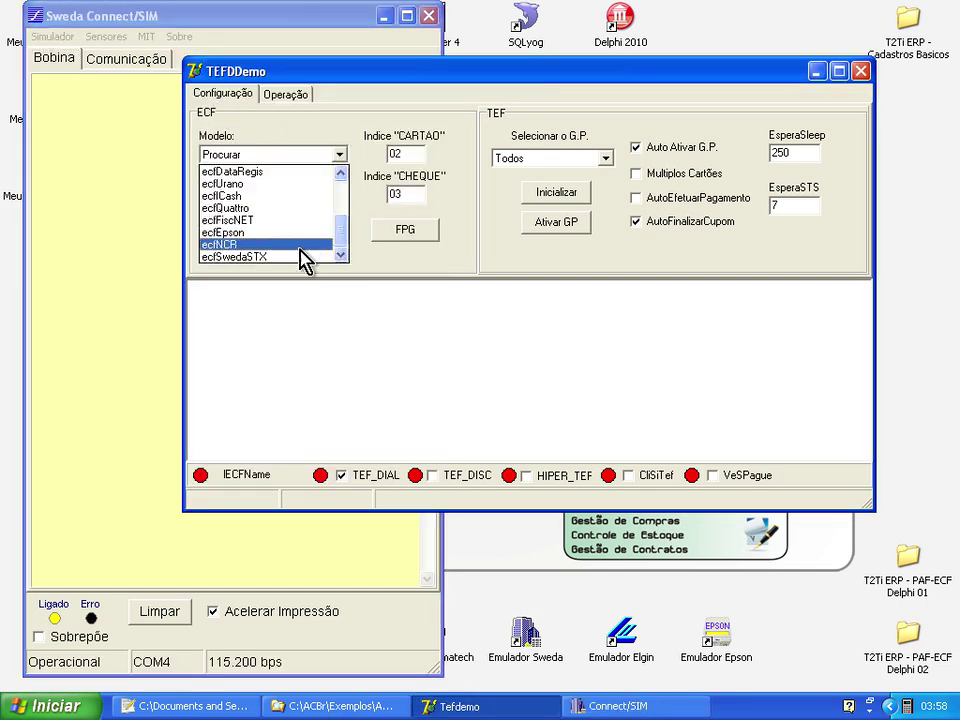
click(297, 258)
click(312, 194)
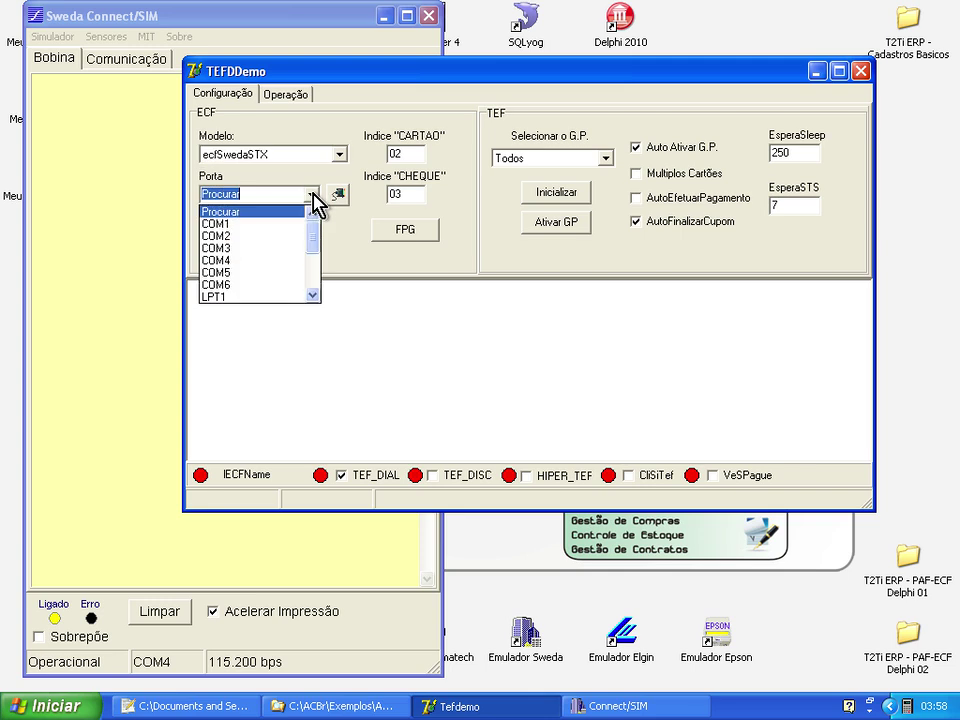
click(270, 248)
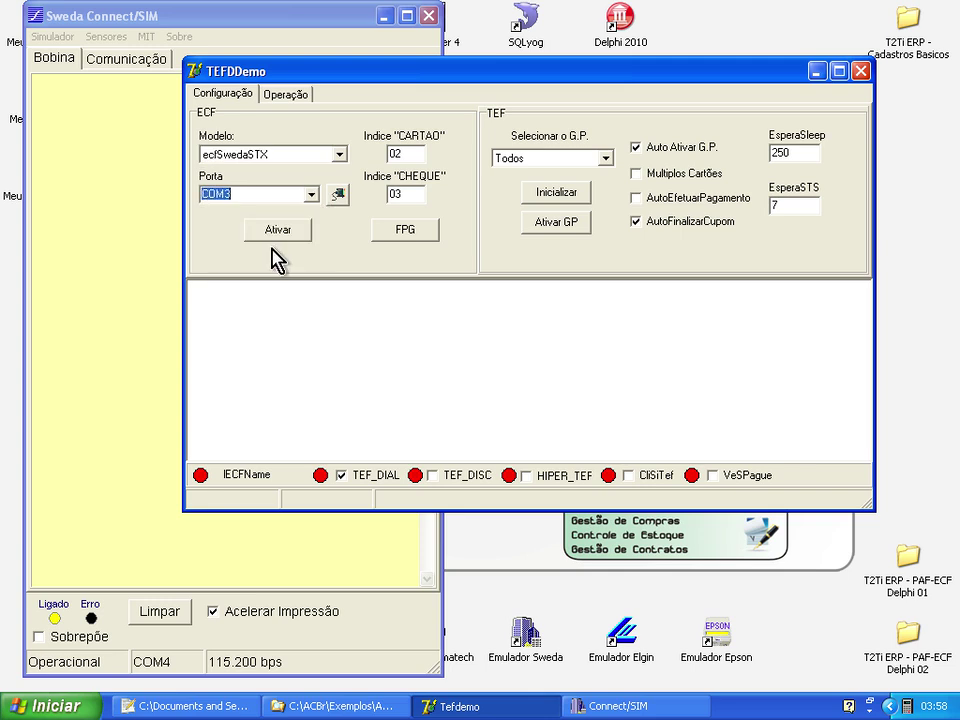
click(272, 237)
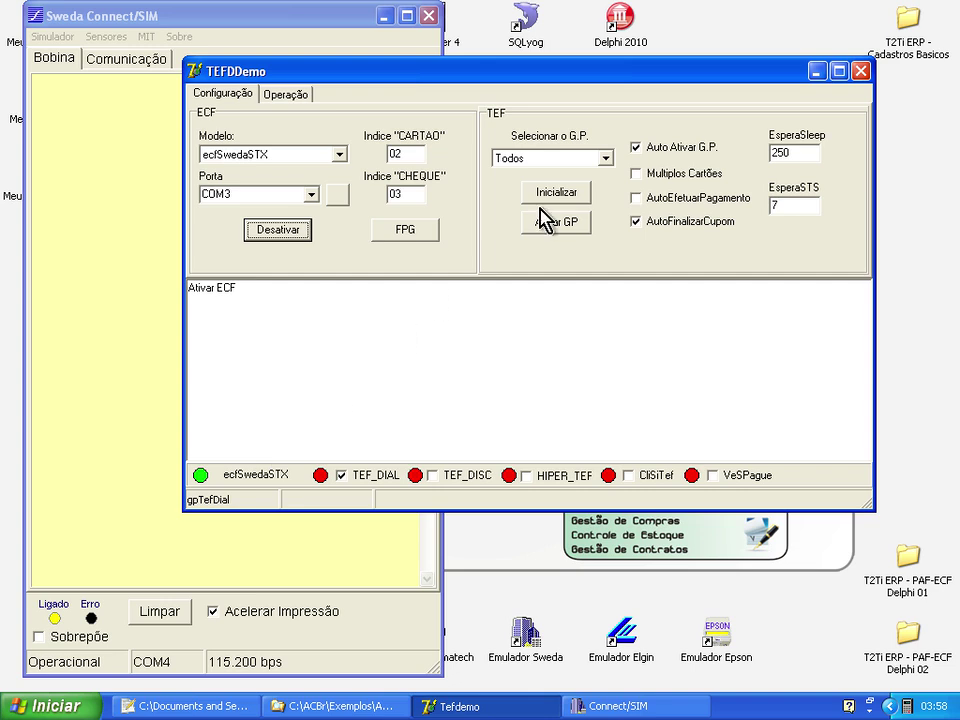
Step: Select gpTefDial as the TEF G.P. and initialize it
click(606, 159)
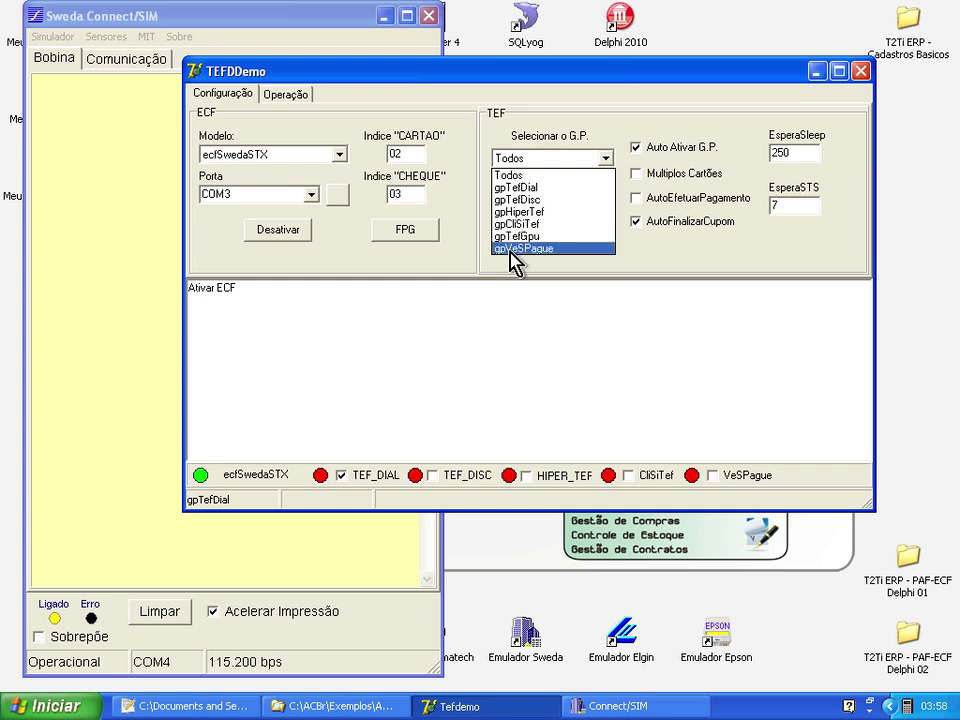
click(515, 188)
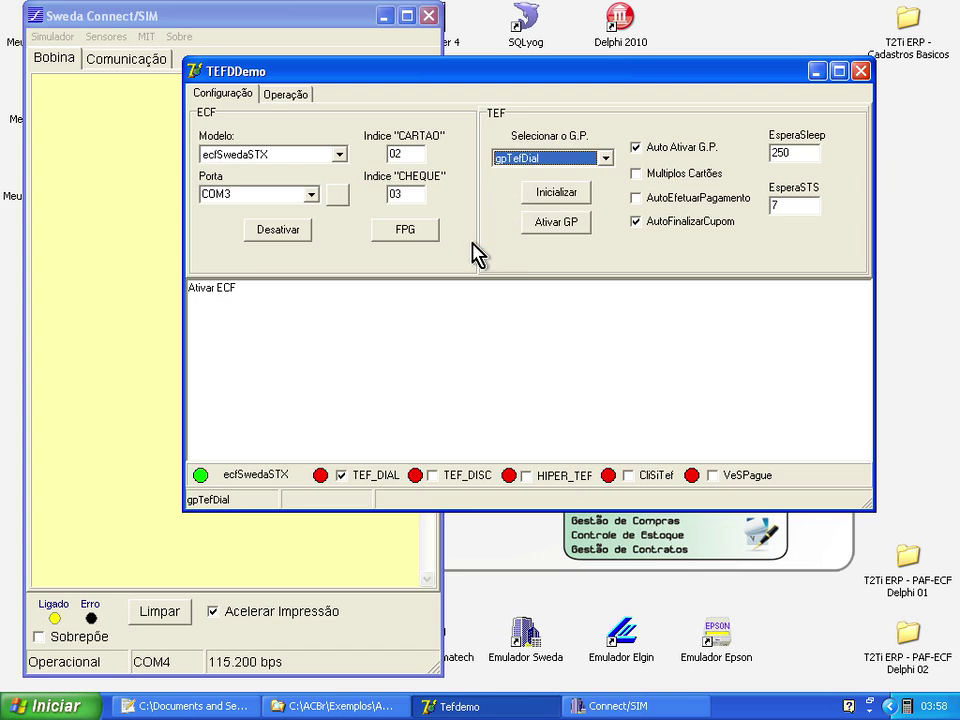
click(540, 197)
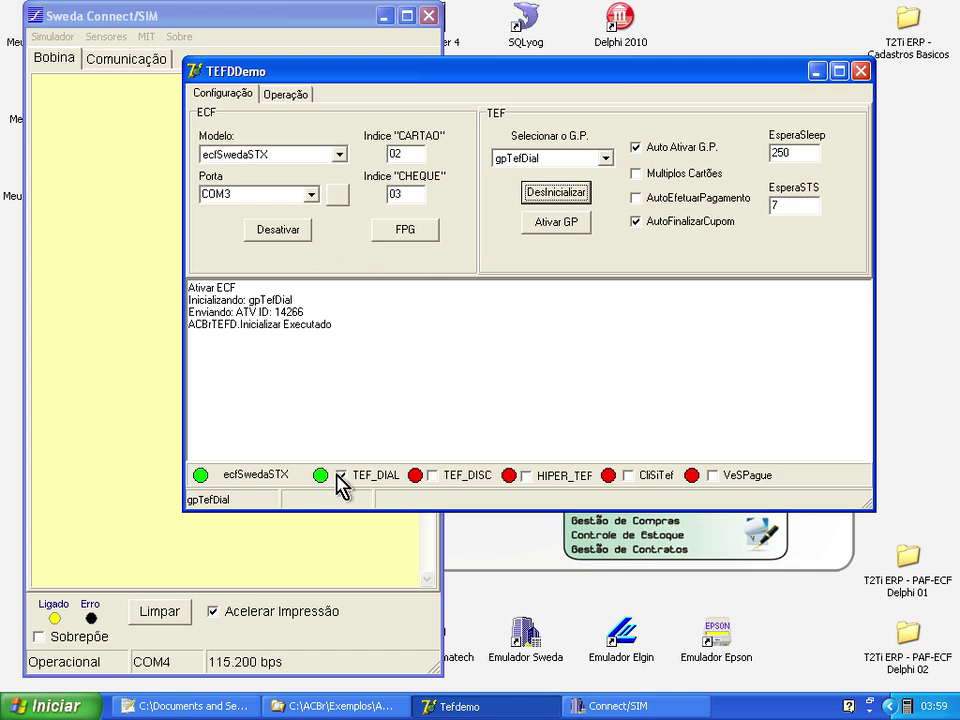
Step: Run the combined open, sell and subtotal operation on the ECF for a coupon with value 1,00
click(287, 96)
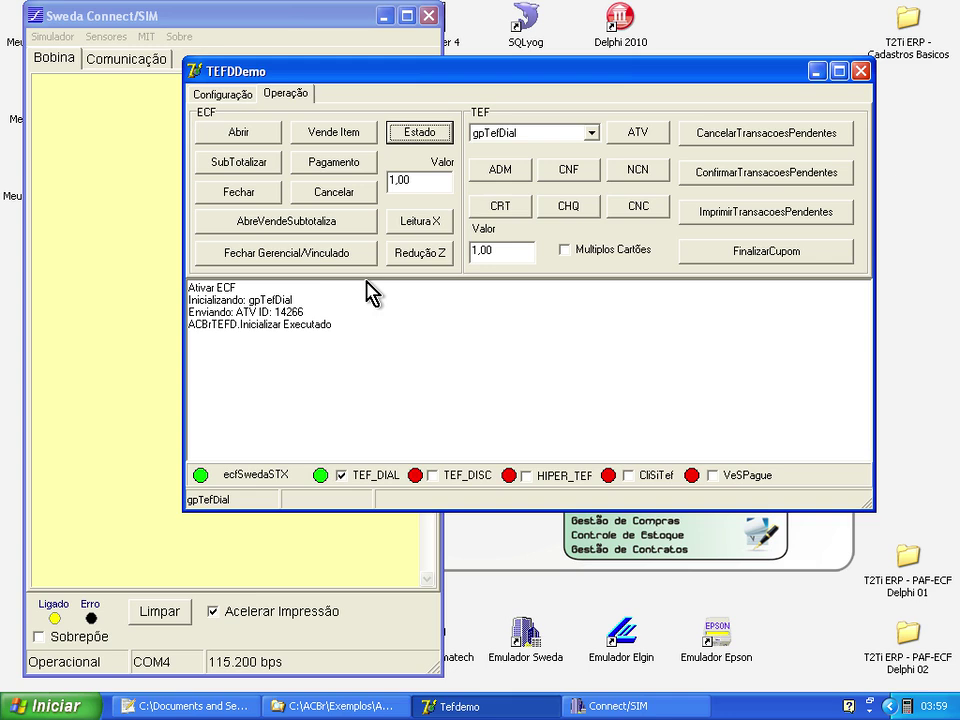
drag(265, 81, 307, 95)
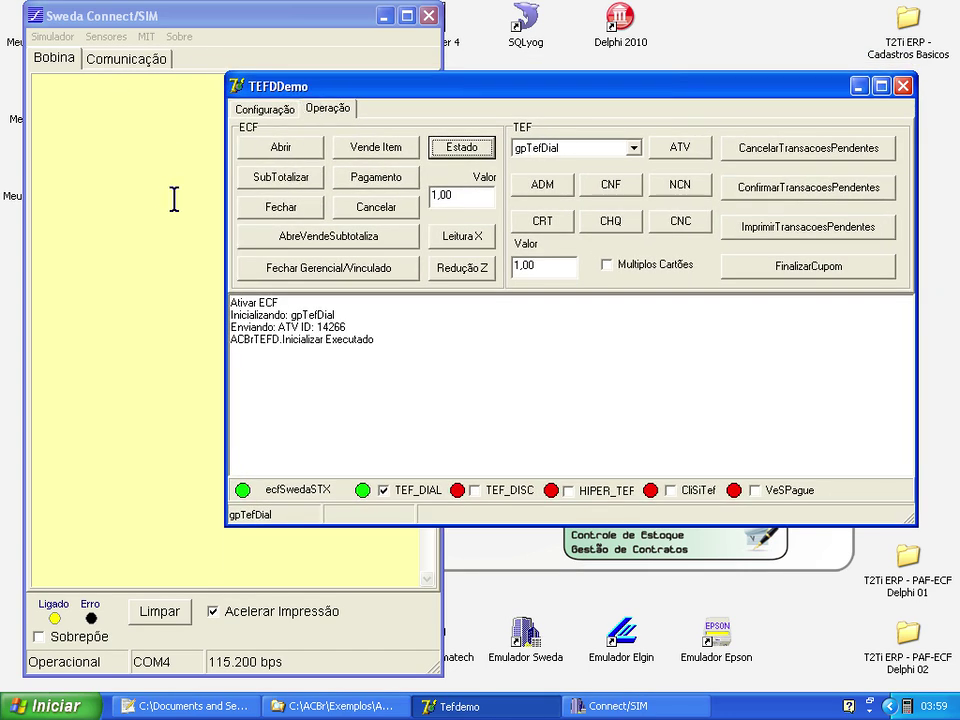
click(285, 245)
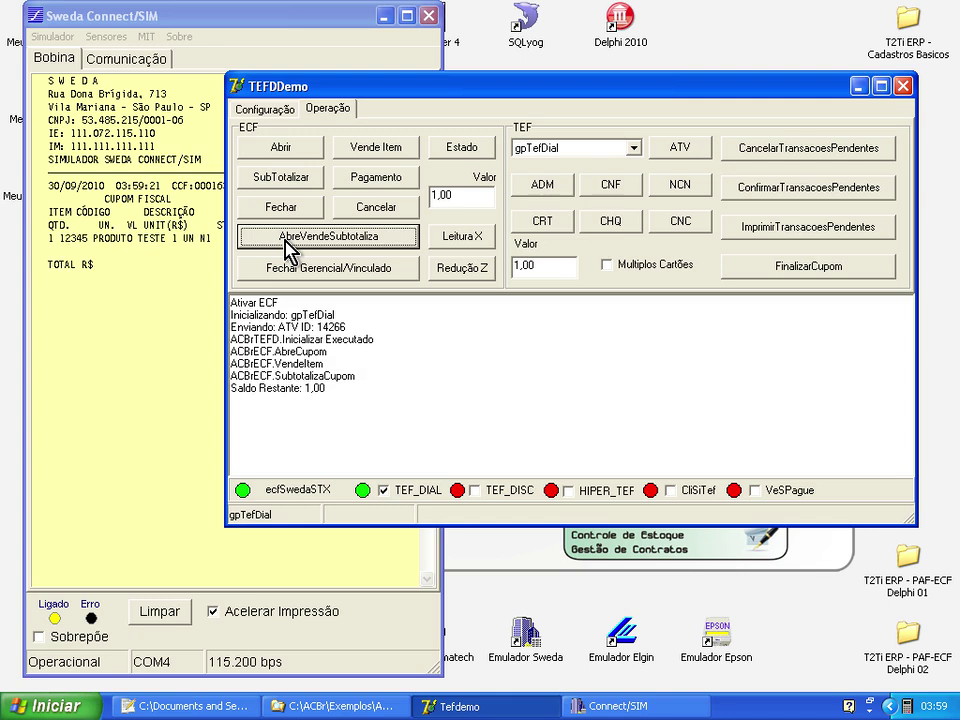
drag(325, 84, 365, 82)
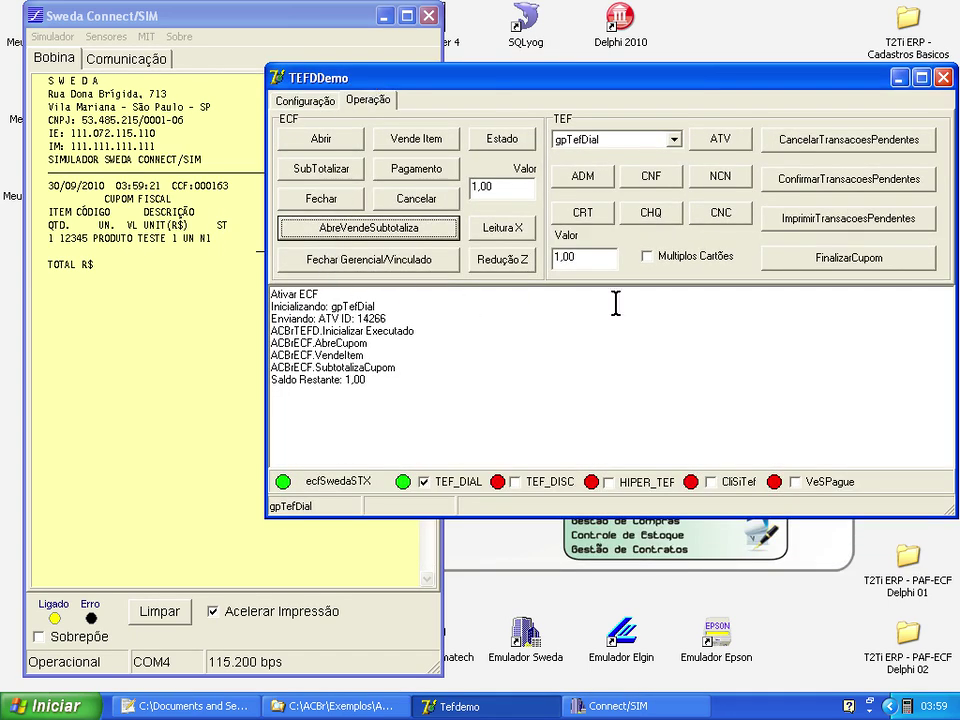
Step: Try to finalize the coupon and print pending transactions without a payment, and check the remaining balance in the log
click(826, 265)
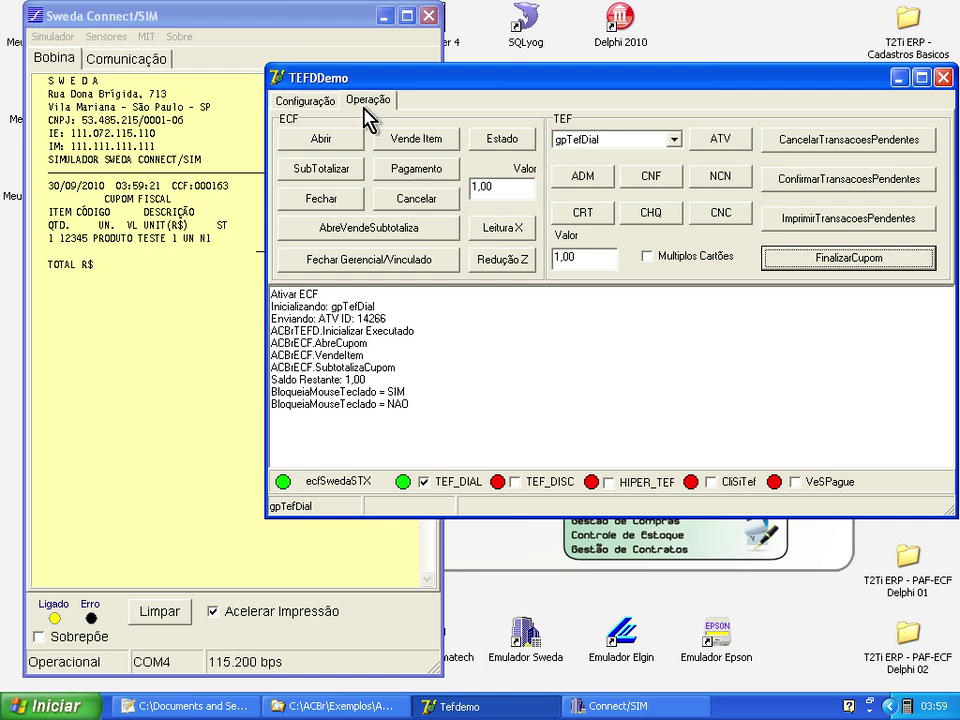
drag(350, 88, 320, 145)
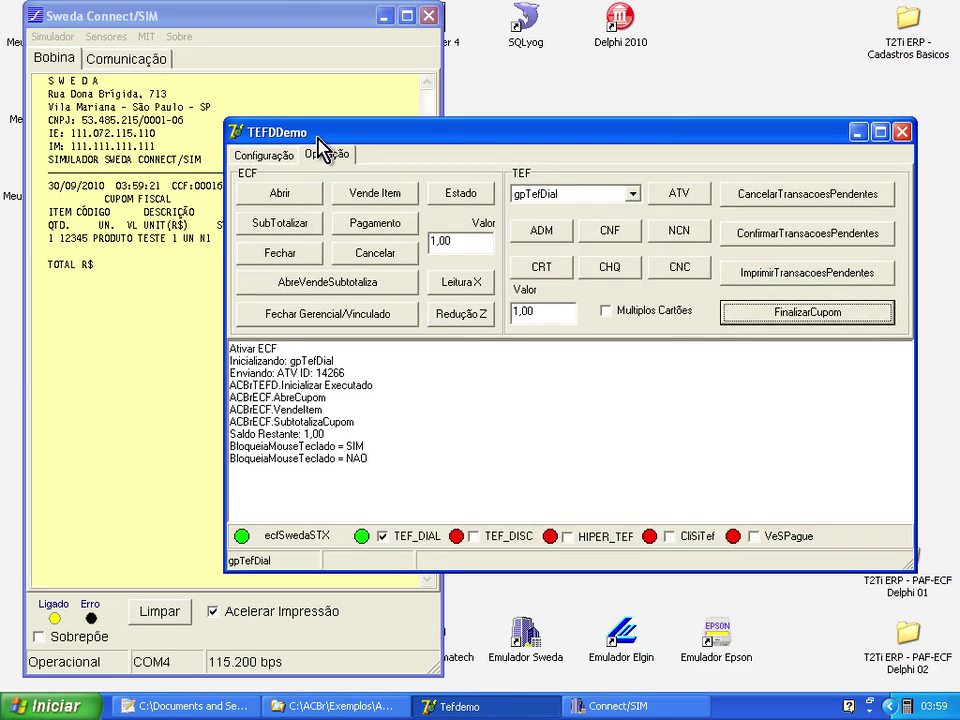
click(758, 270)
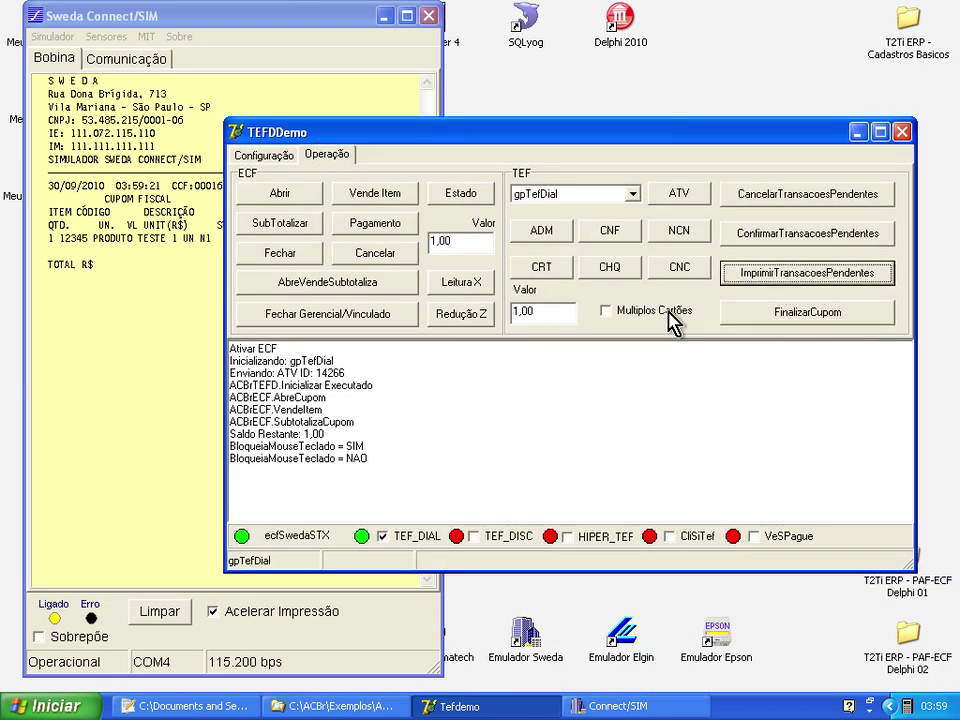
mouse_move(393, 132)
mouse_down()
mouse_move(676, 258)
mouse_move(414, 163)
mouse_move(636, 254)
mouse_move(391, 143)
mouse_up()
double_click(308, 438)
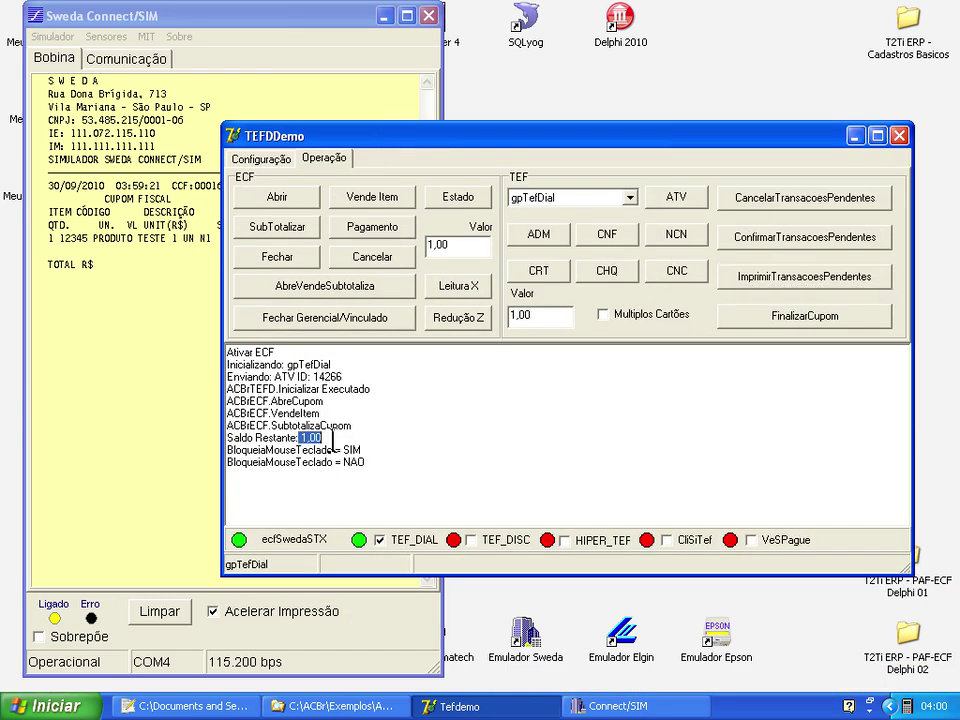
Step: Register a payment of 10 on the open coupon using payment form code 01
drag(284, 133, 358, 183)
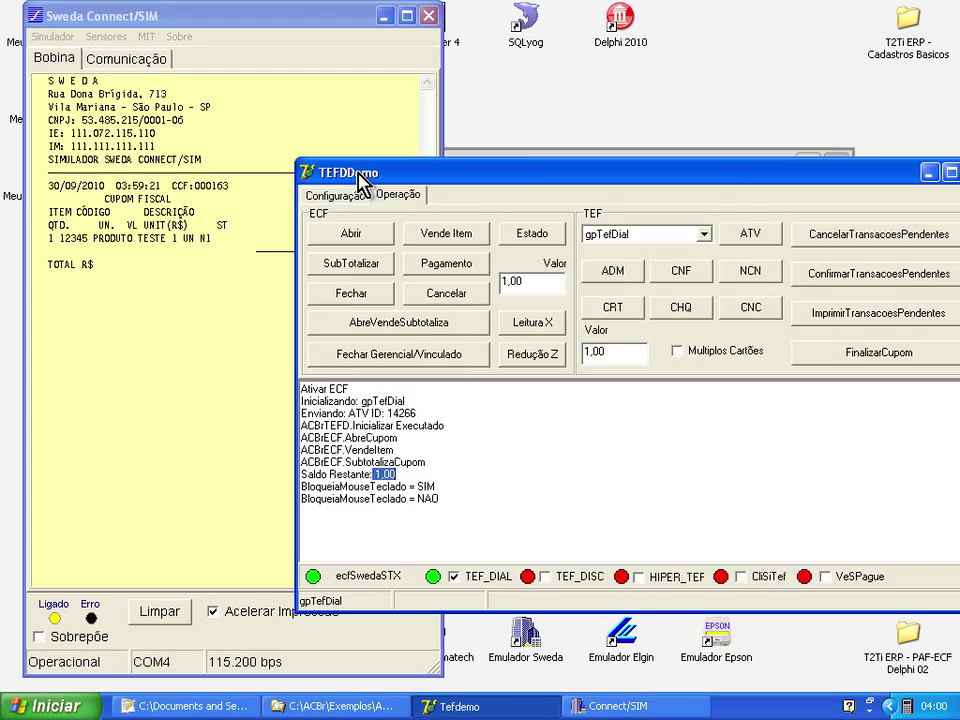
click(433, 270)
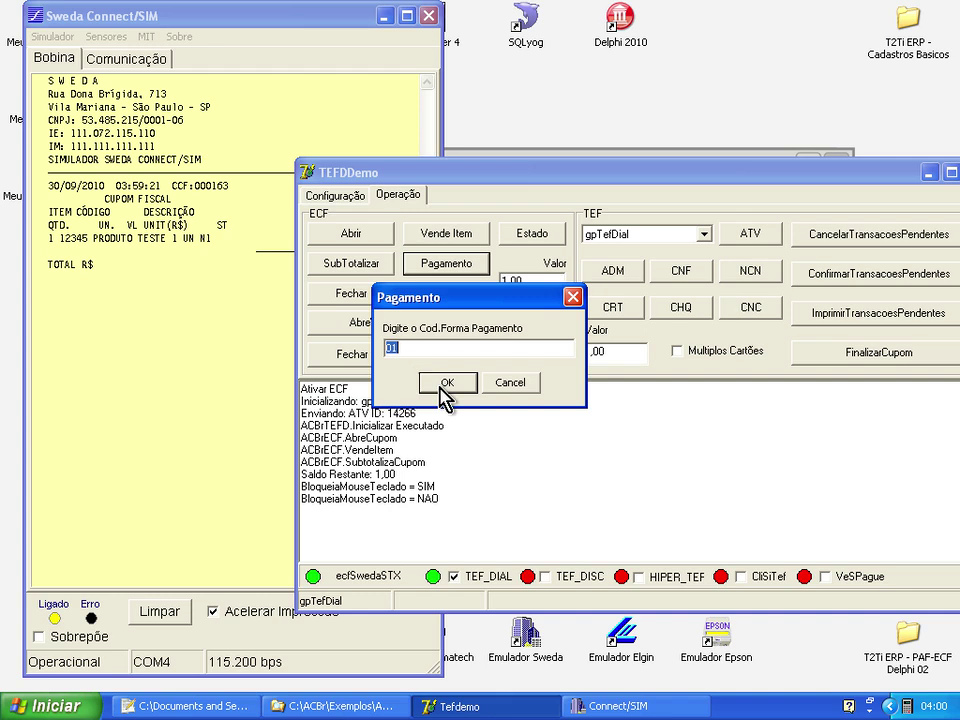
click(441, 392)
click(441, 392)
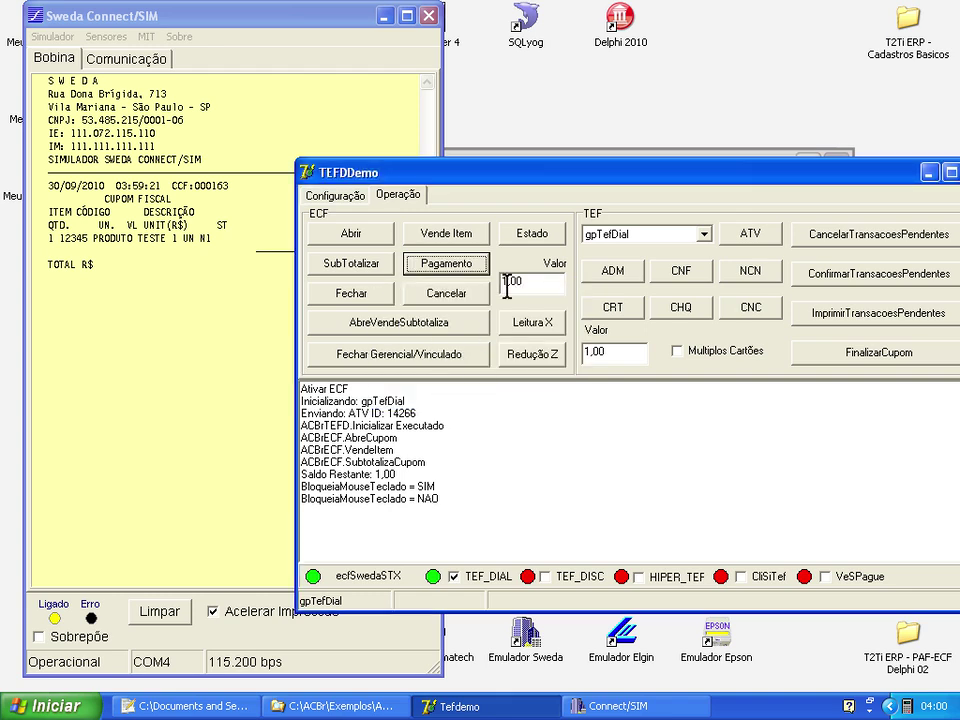
click(446, 263)
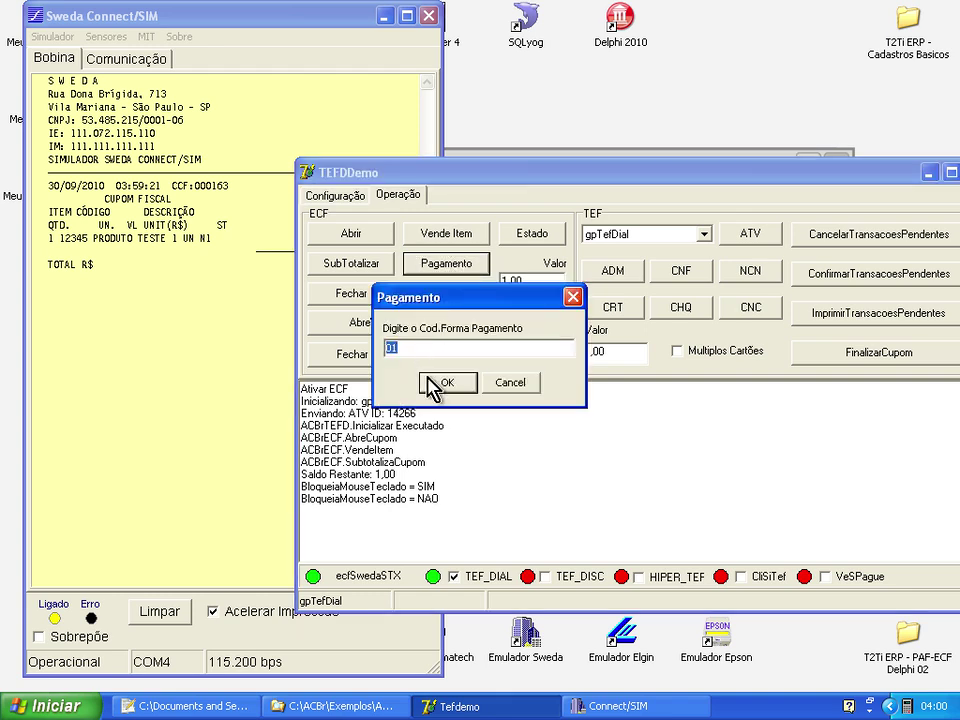
click(437, 386)
text(10)
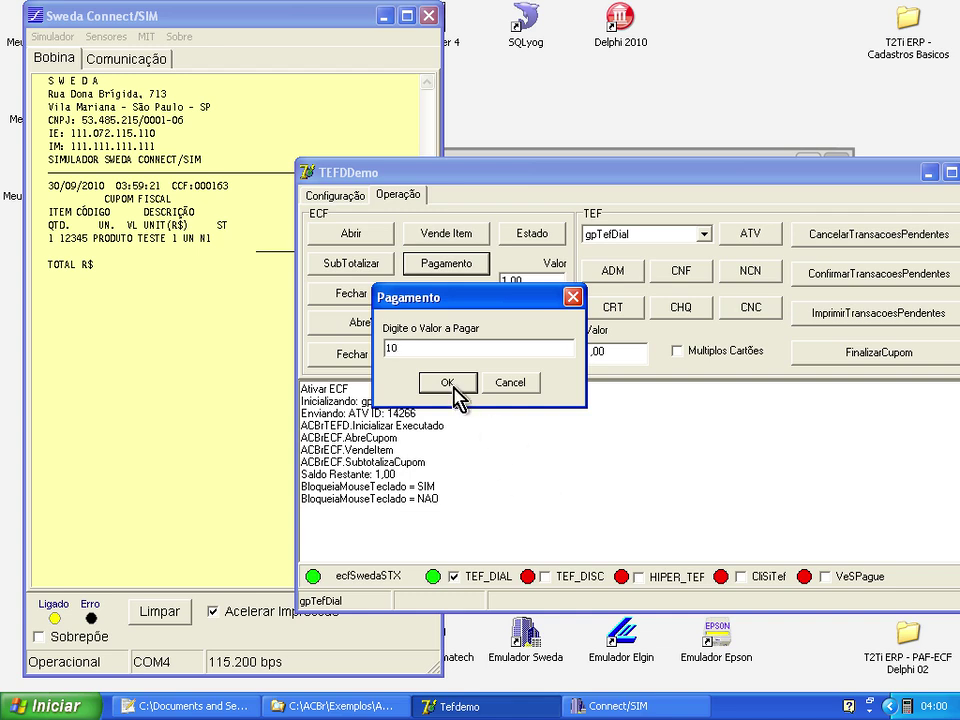
click(447, 382)
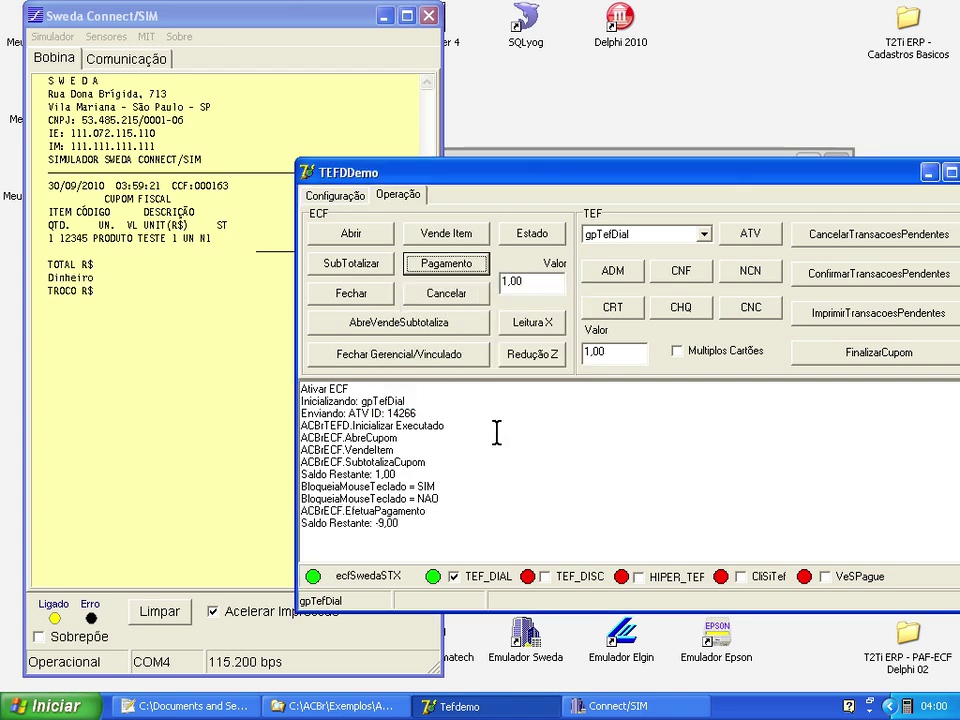
Step: Finalize the paid coupon and arrange the demo and emulator windows so the printed receipt is fully exposed
drag(427, 173, 575, 194)
click(770, 341)
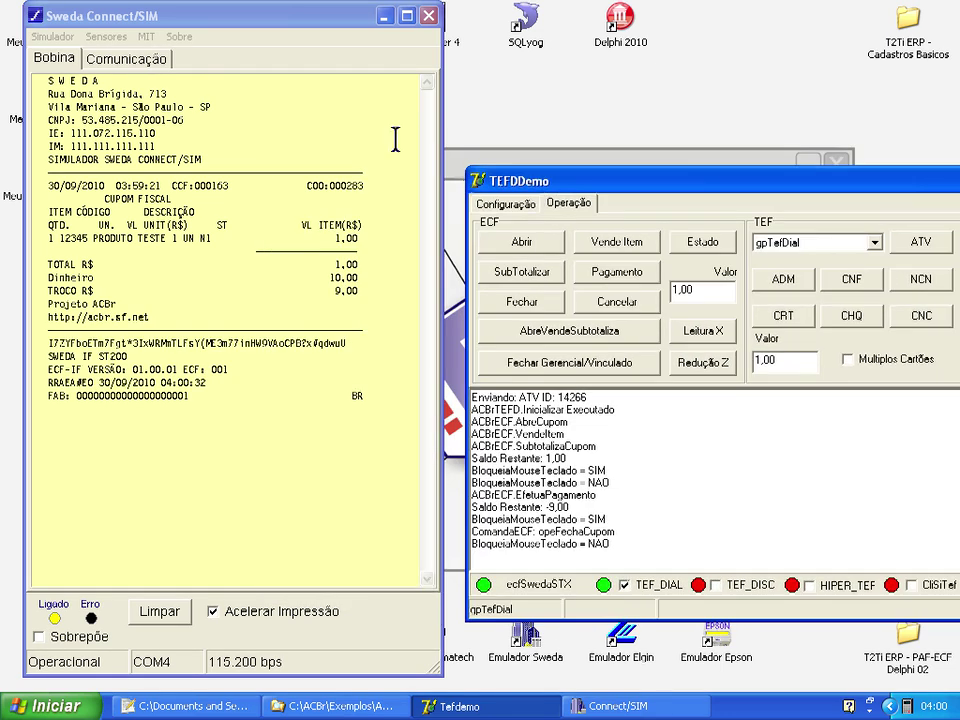
drag(326, 25, 303, 25)
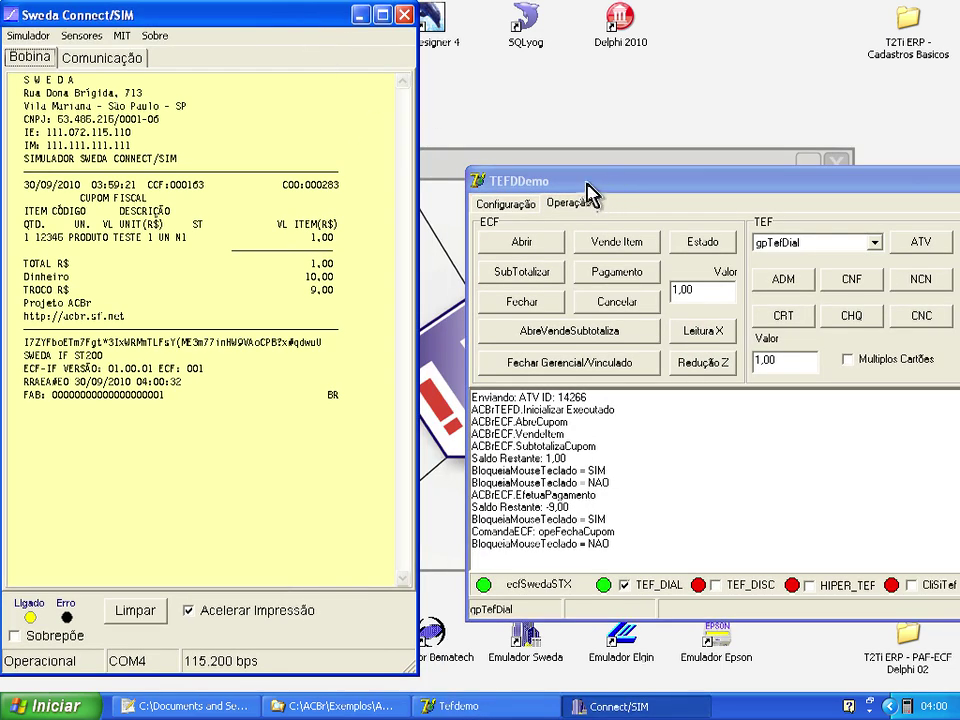
drag(568, 183, 496, 146)
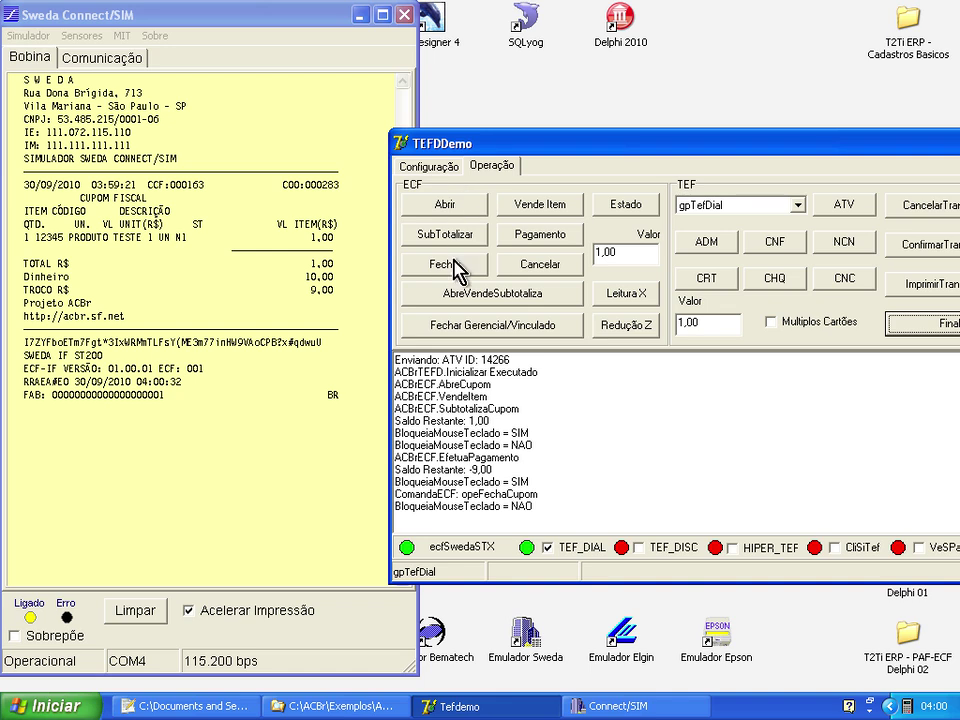
Step: Issue a Leitura X report and examine the payment method codes in its MEIOS DE PAGAMENTO section
click(624, 312)
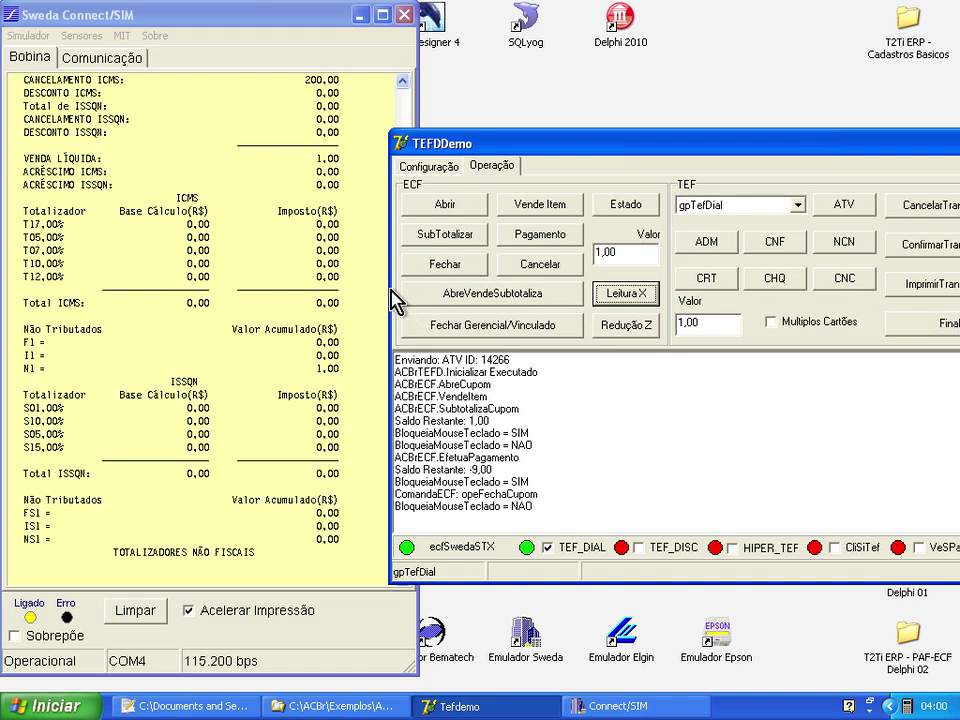
click(410, 110)
drag(411, 385, 372, 469)
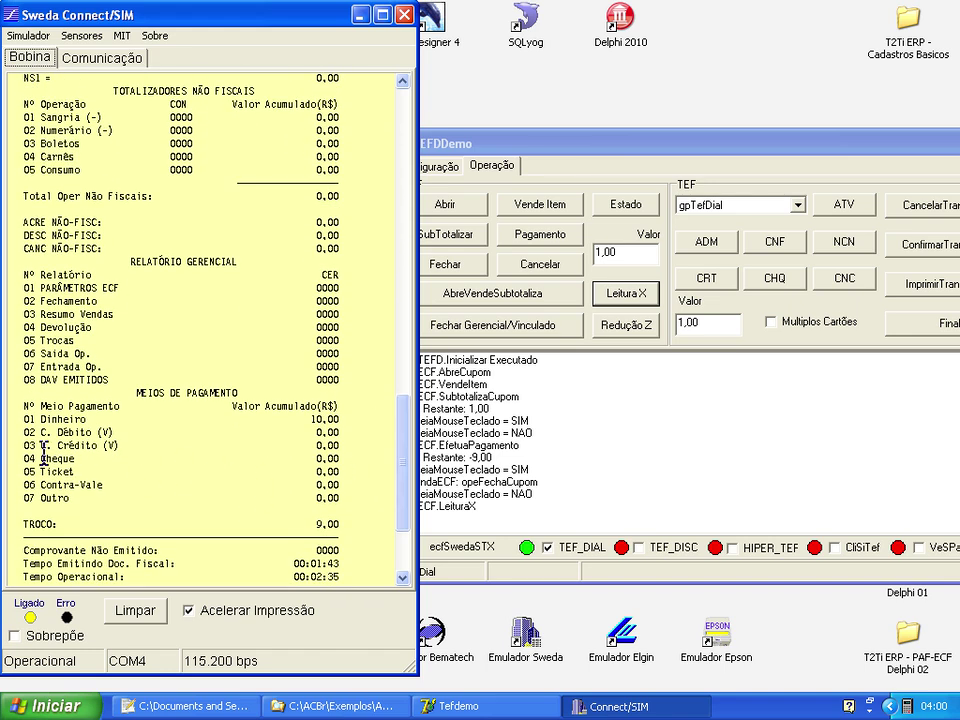
scroll(50, 434, down, 4)
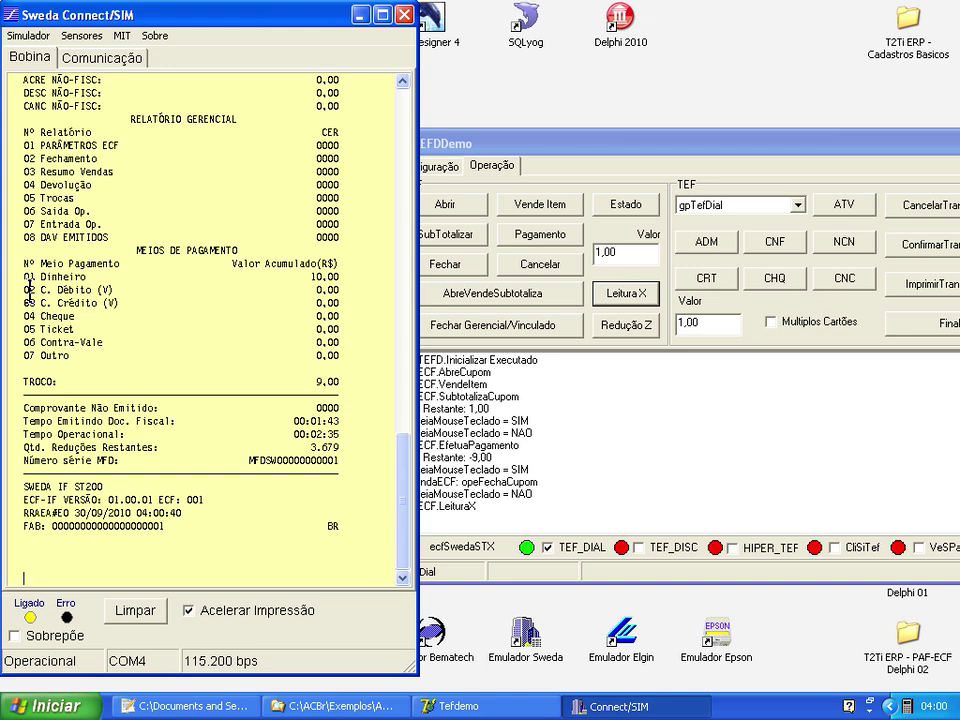
Step: Clear the emulator's receipt tape, and open, sell and subtotal a new coupon with value 1,00
click(438, 163)
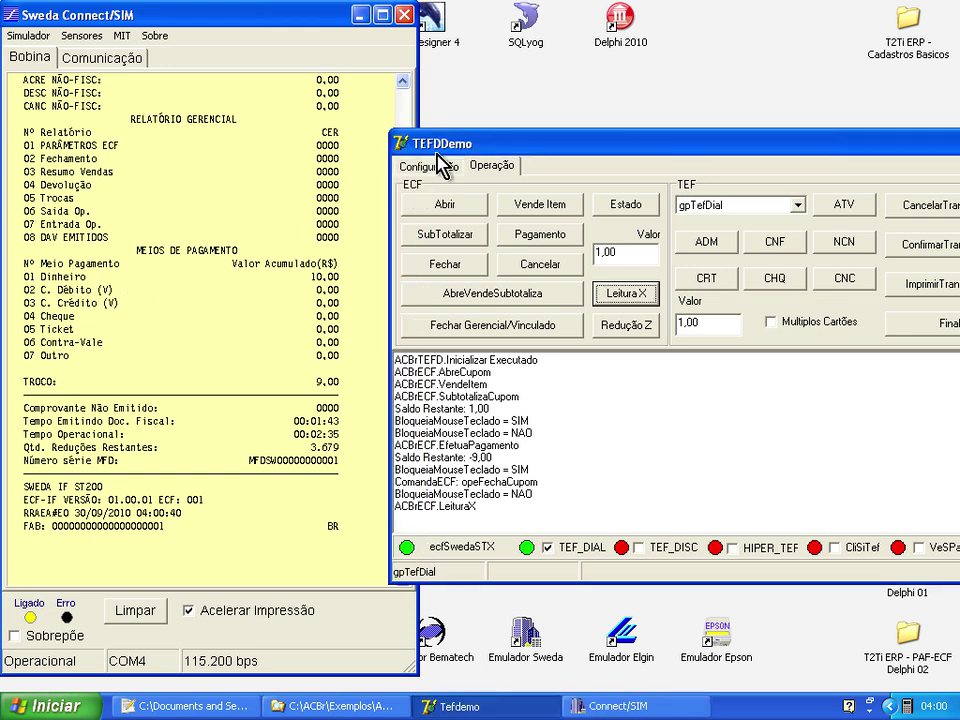
click(490, 167)
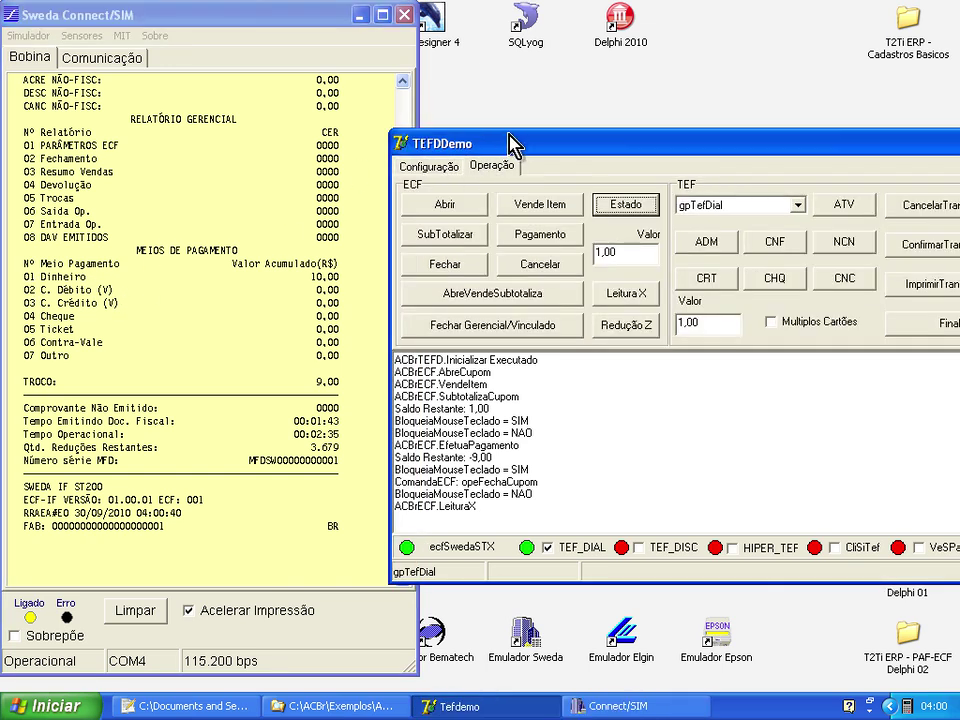
drag(514, 146, 392, 144)
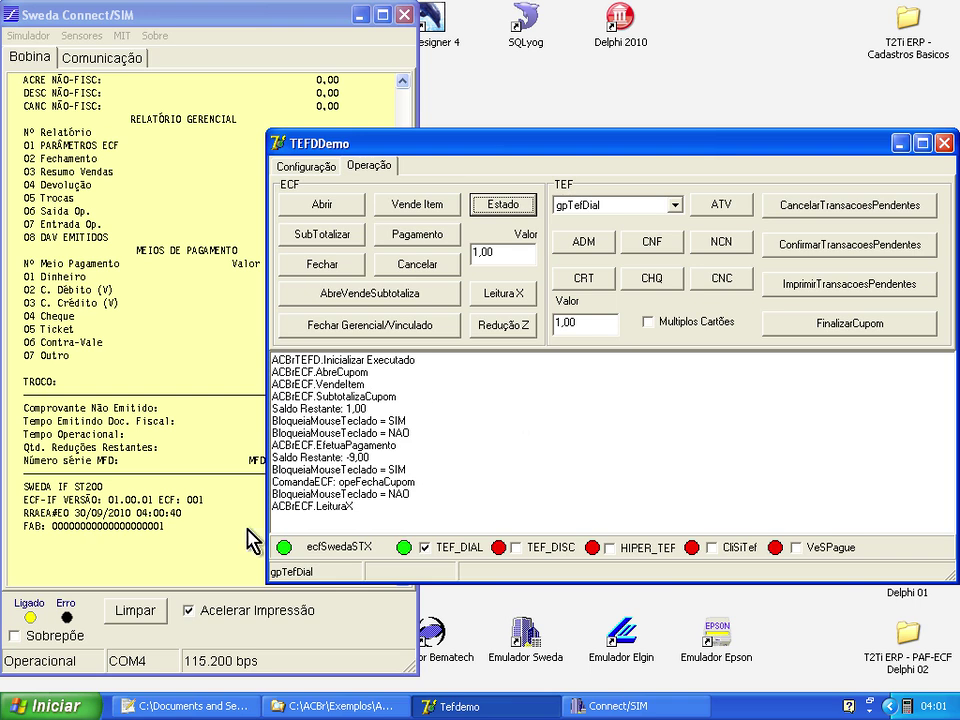
click(135, 609)
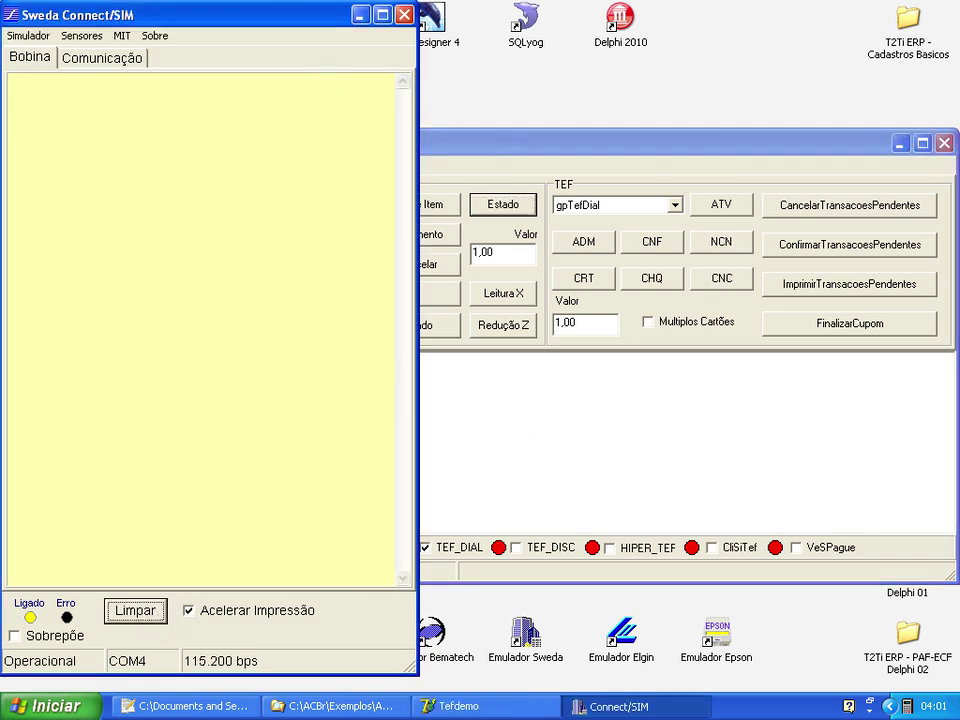
click(489, 165)
click(389, 299)
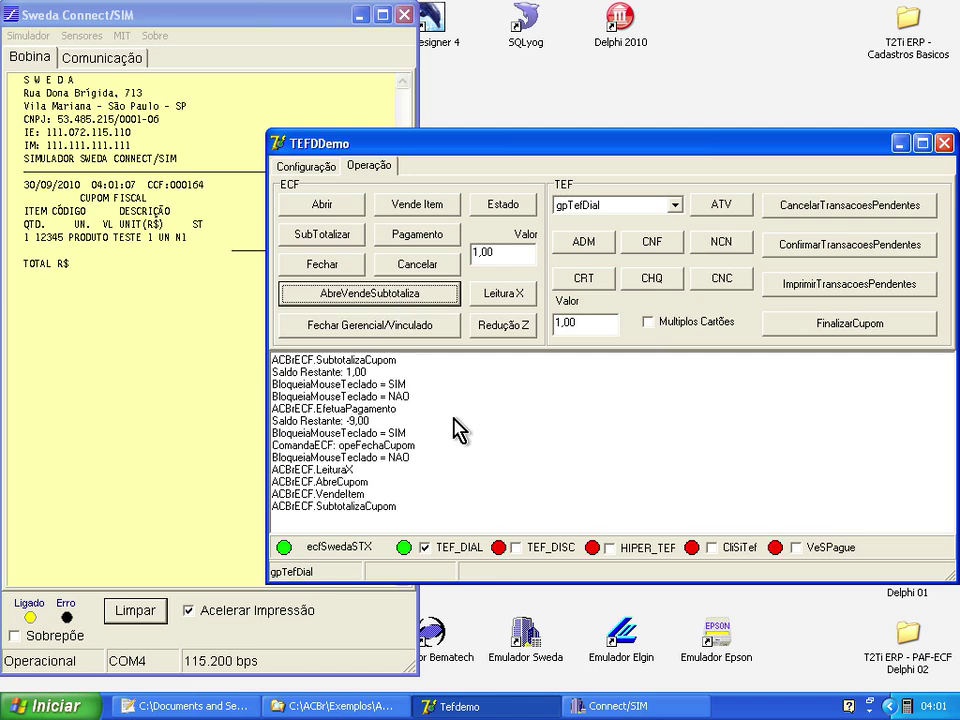
Step: Try to start a TEF card payment of 1,00 for the open coupon on the Cielo network
drag(448, 149, 424, 149)
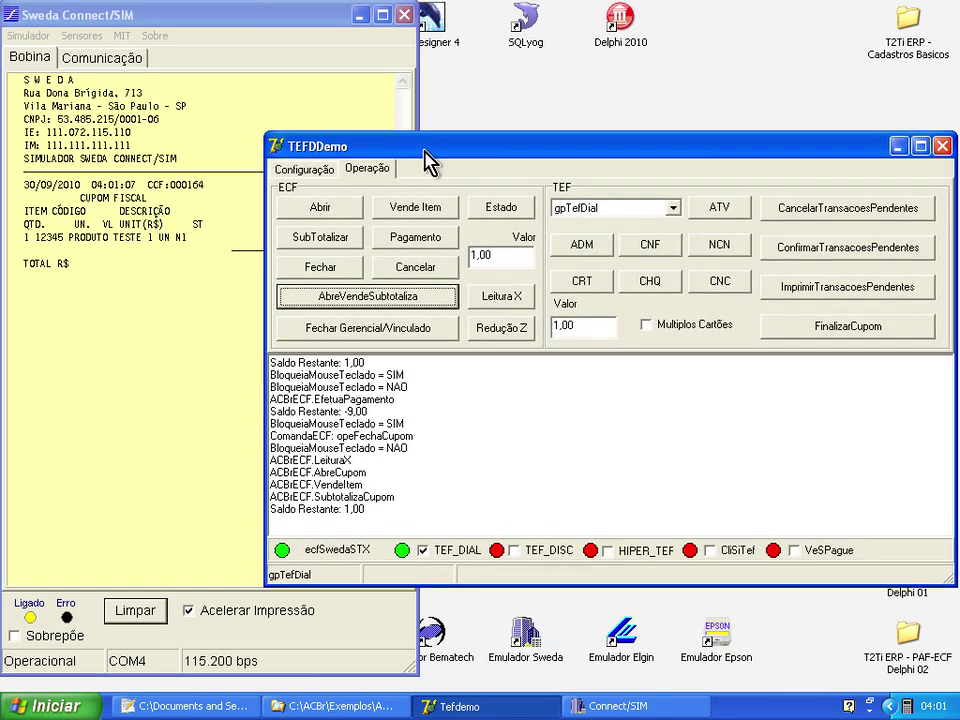
click(580, 285)
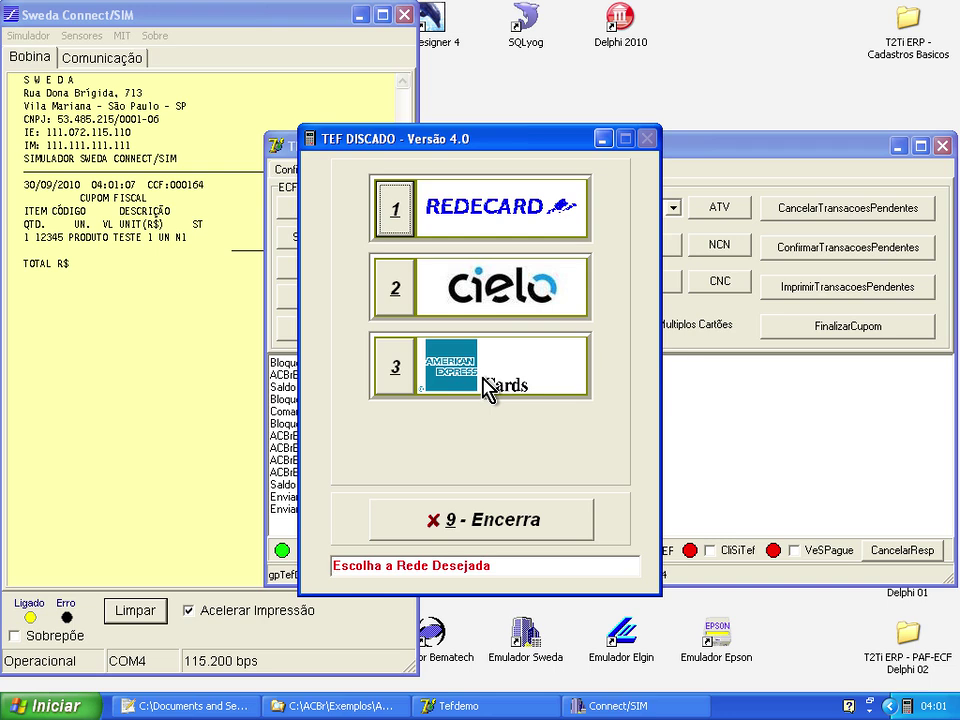
click(400, 290)
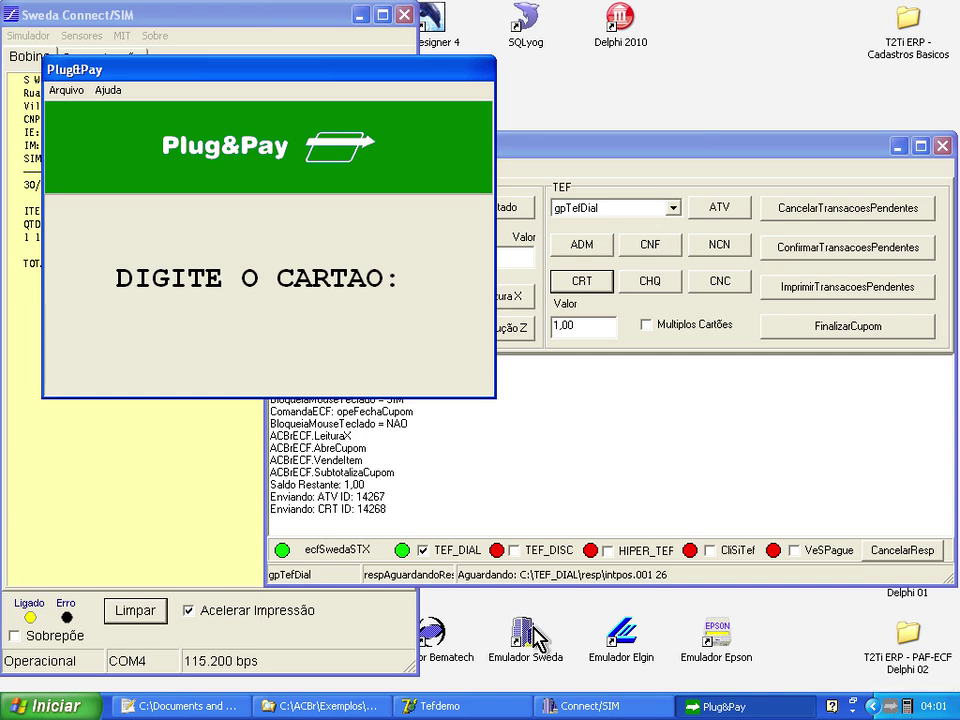
Step: Inspect the contents of the req and resp folders in C:\tef_dial while the card prompt waits
click(320, 706)
click(265, 358)
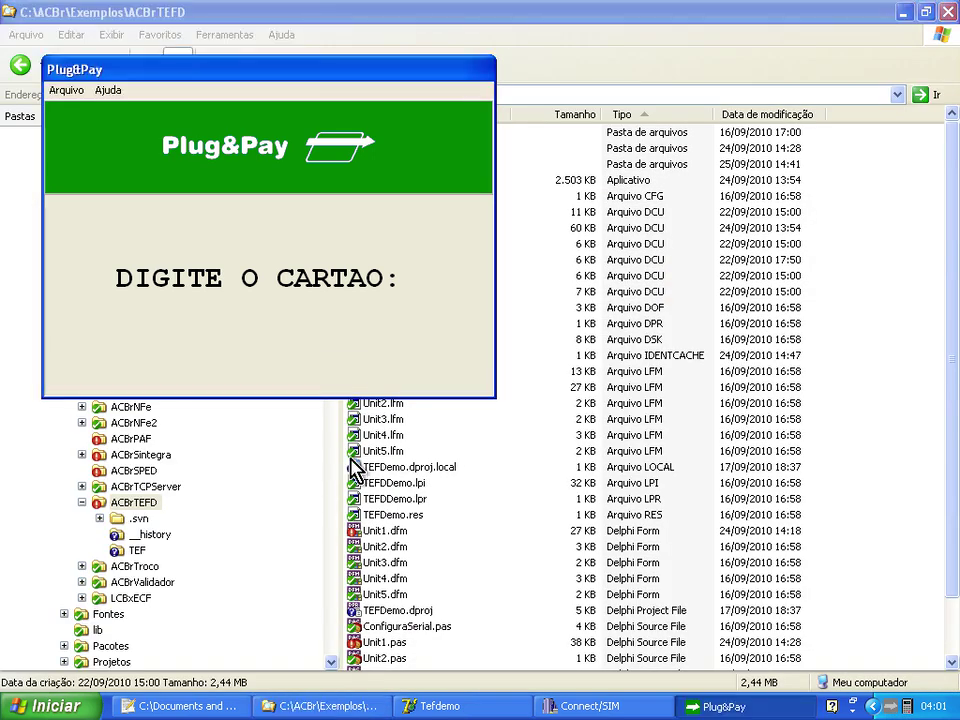
click(332, 628)
drag(340, 488, 338, 463)
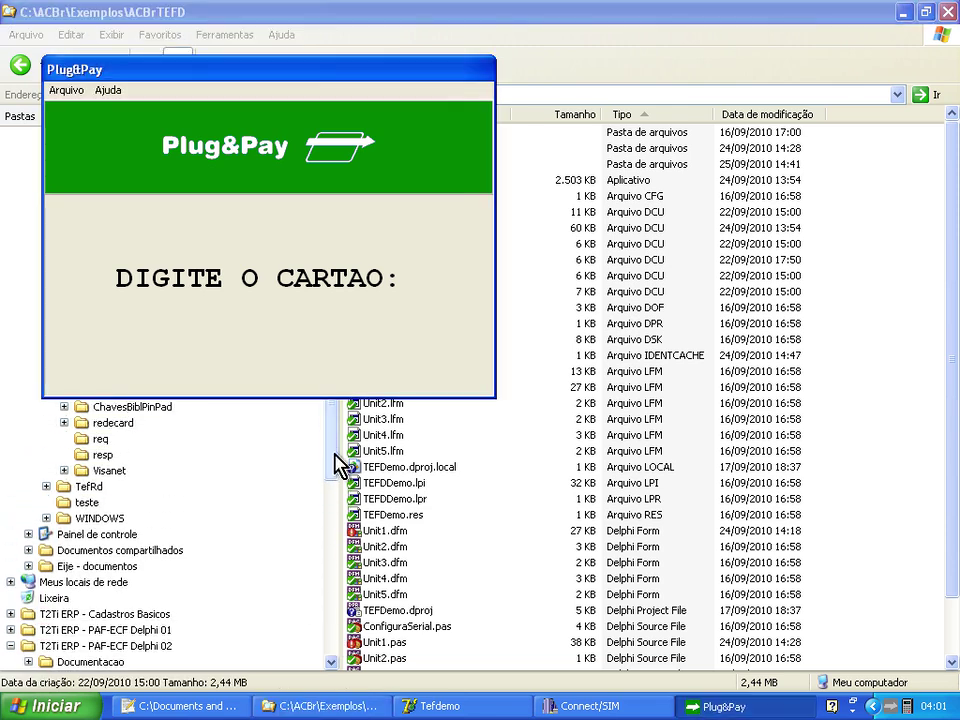
scroll(341, 443, up, 1)
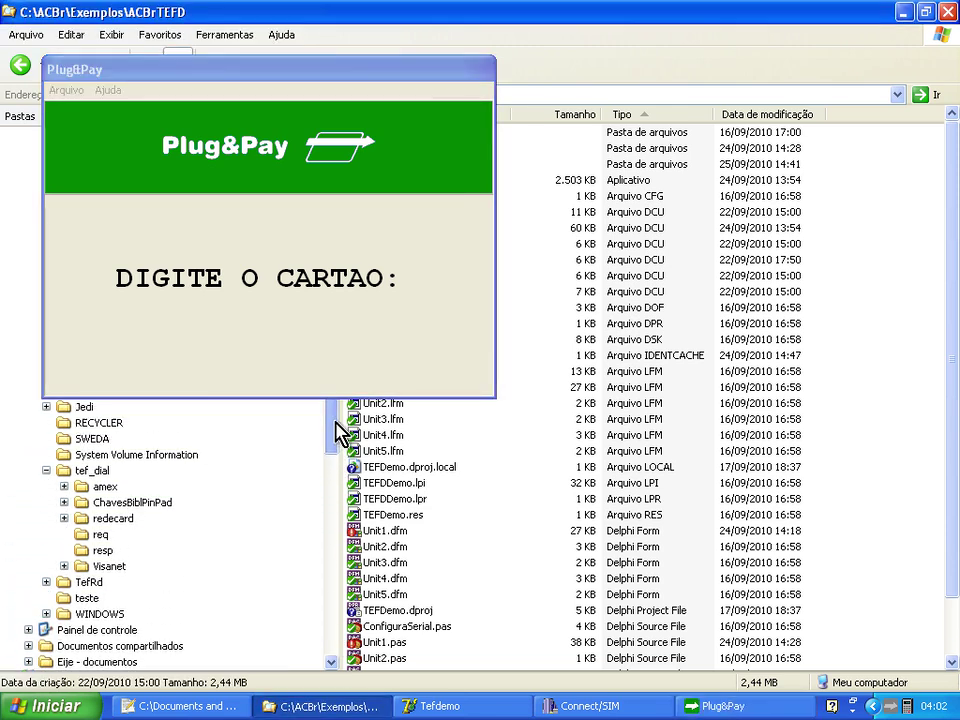
click(104, 535)
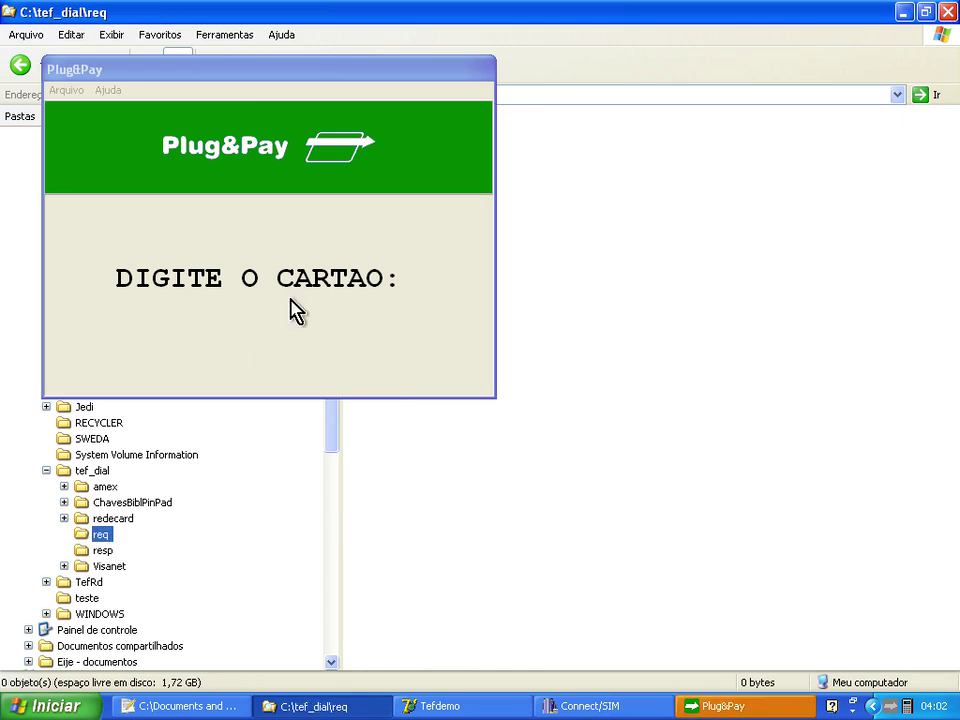
drag(238, 80, 645, 195)
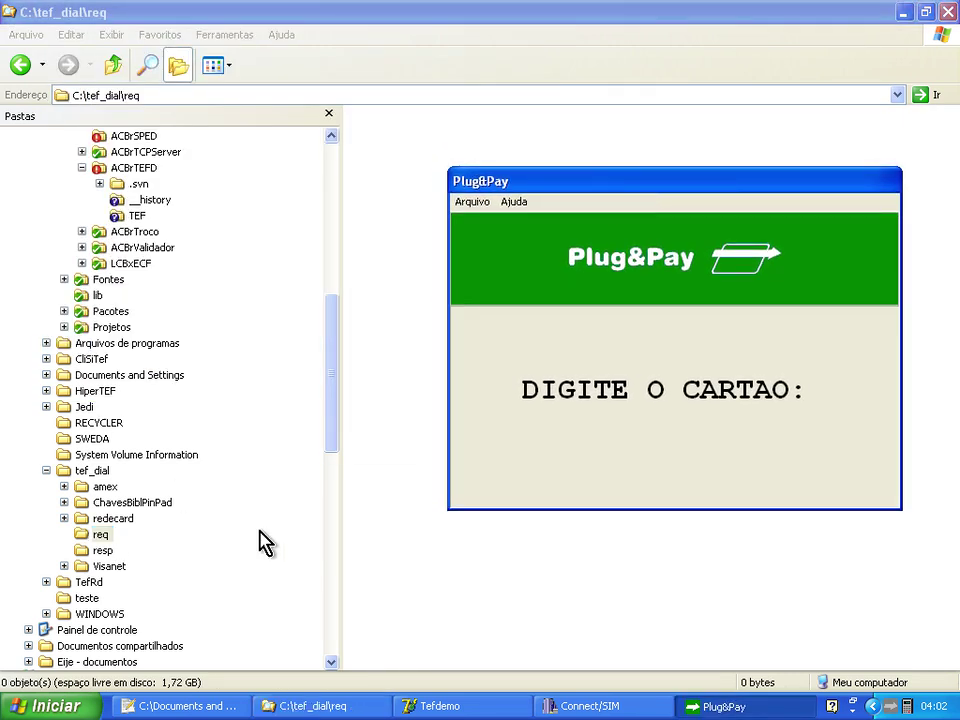
click(102, 551)
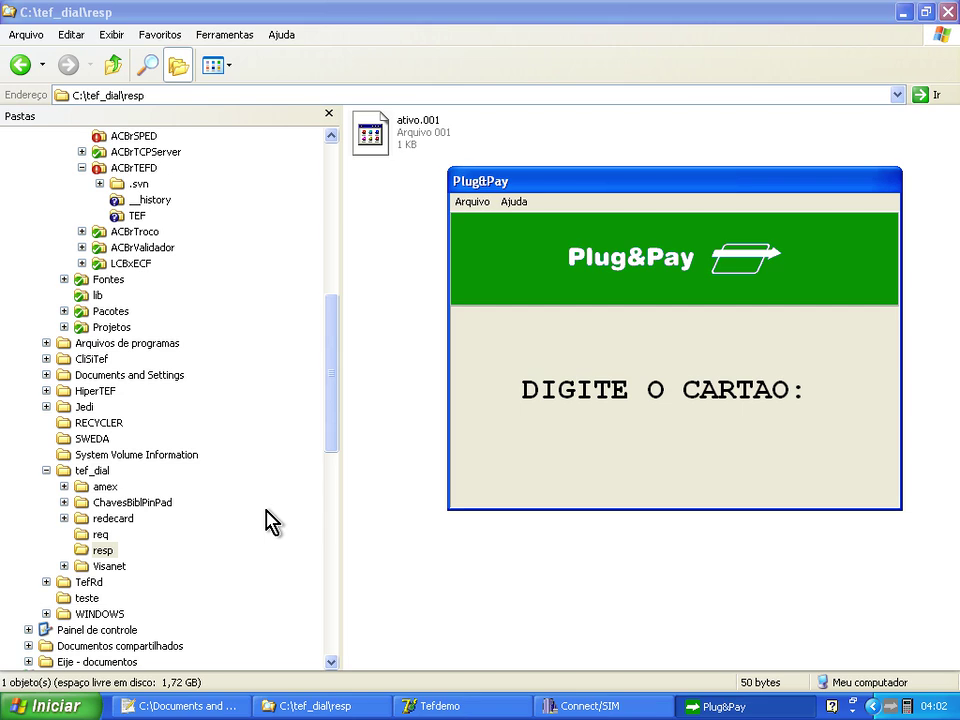
Step: Examine the Visanet folder with its Req and Resp subfolders, and return to the TEFDDemo window, dismissing its message
click(64, 566)
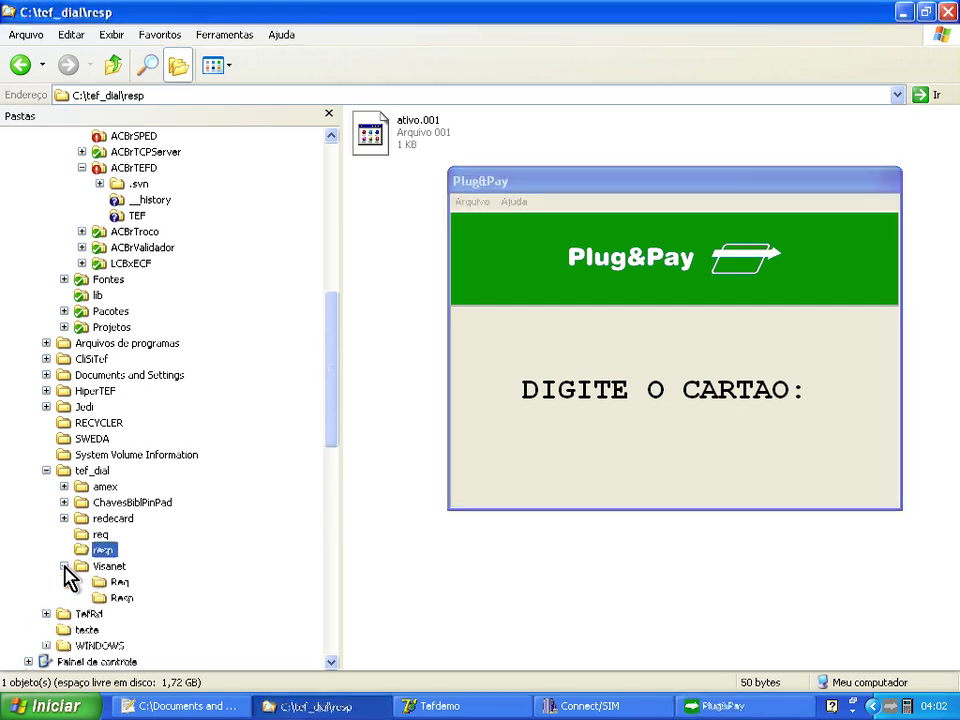
click(104, 597)
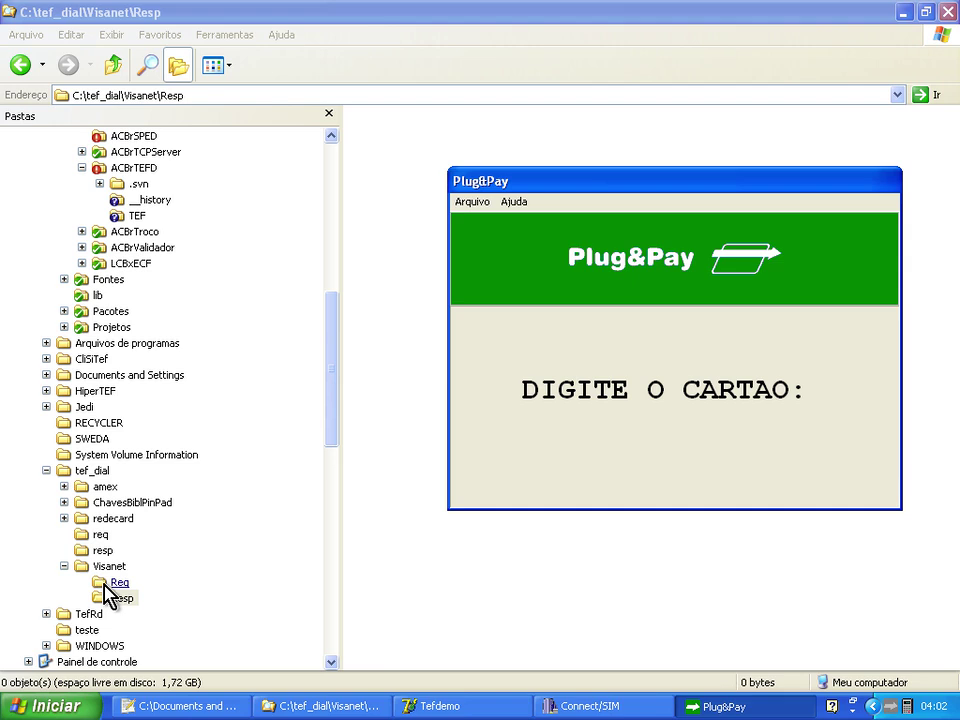
click(114, 582)
click(64, 566)
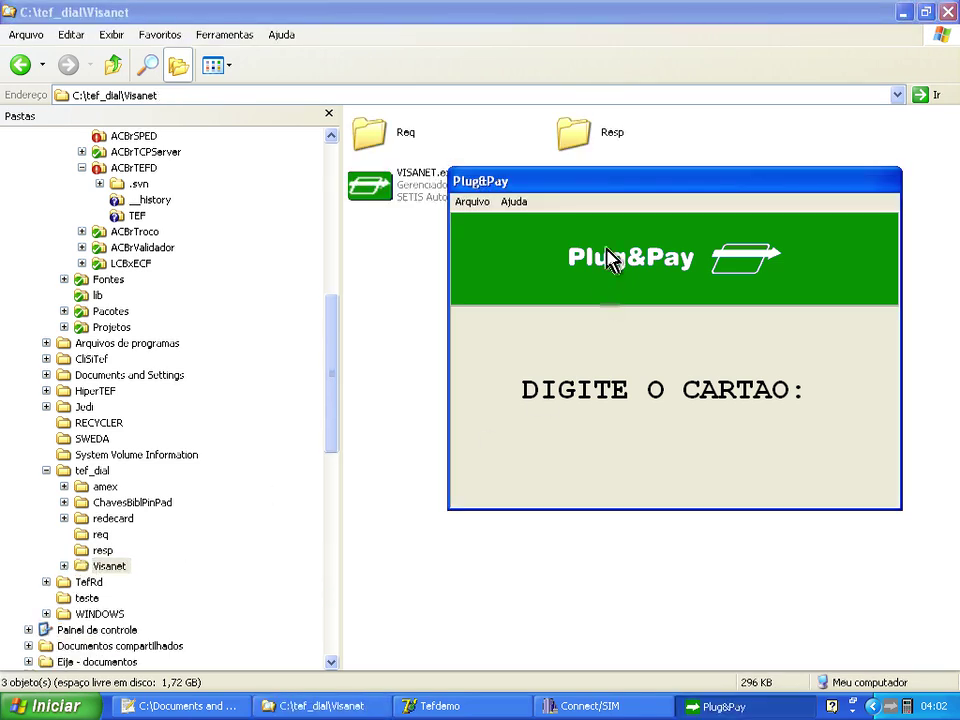
drag(525, 188, 317, 190)
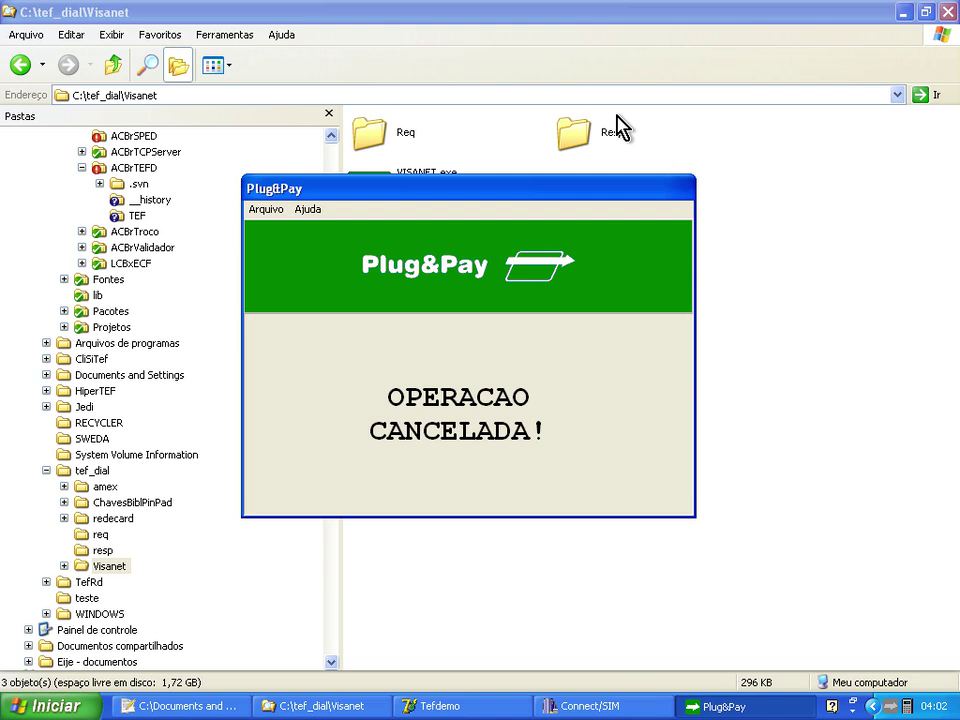
click(906, 13)
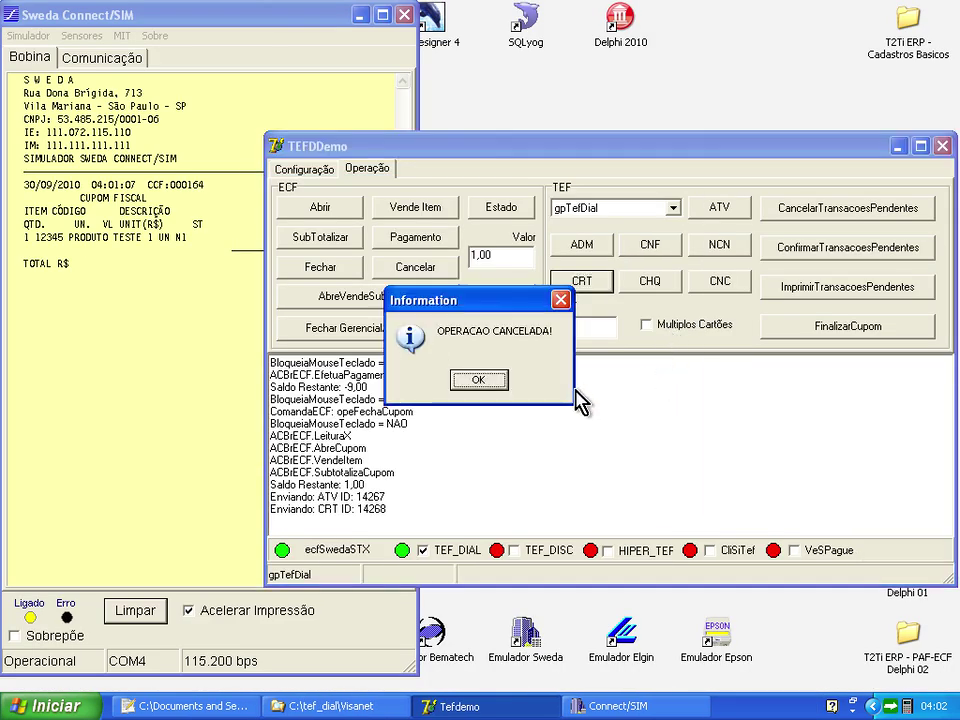
click(484, 379)
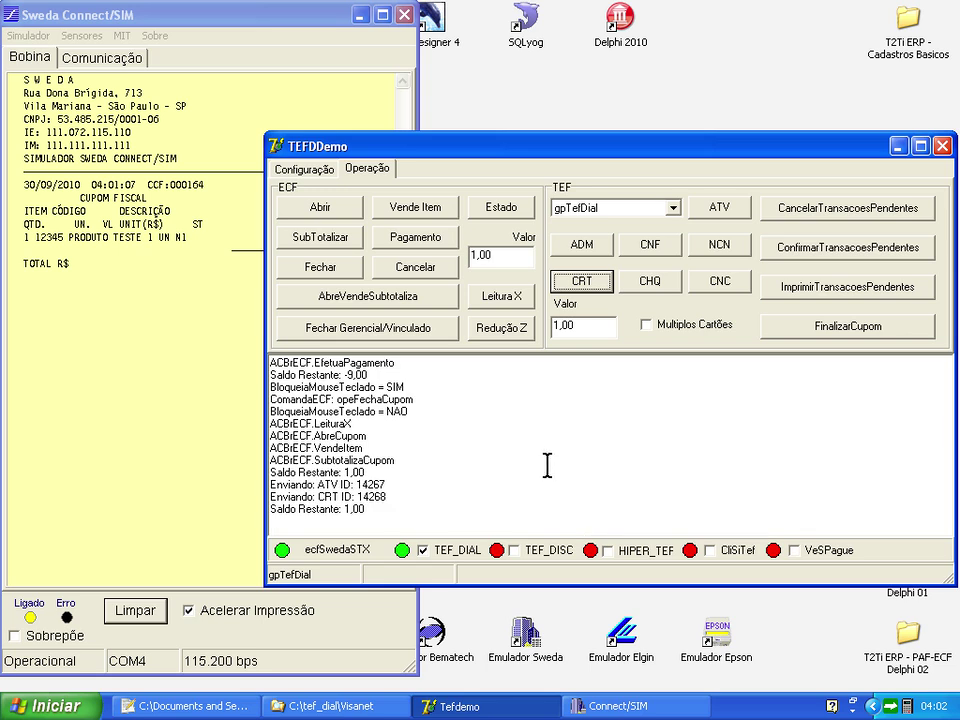
Step: Start another TEF card payment of 1,00 on the Cielo network and enter the card number
click(584, 284)
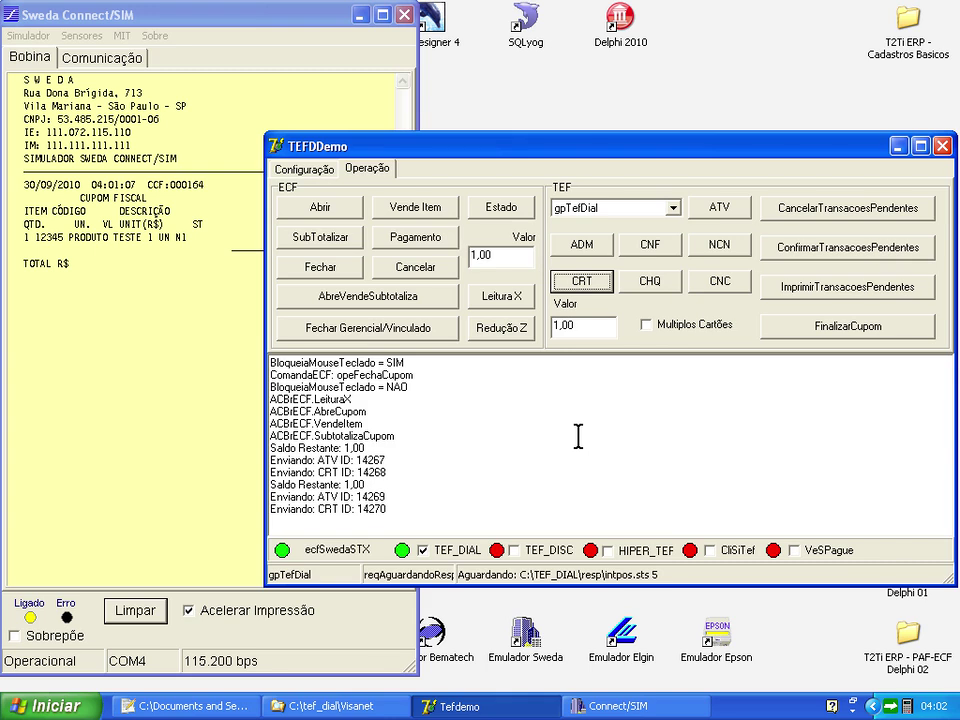
click(489, 302)
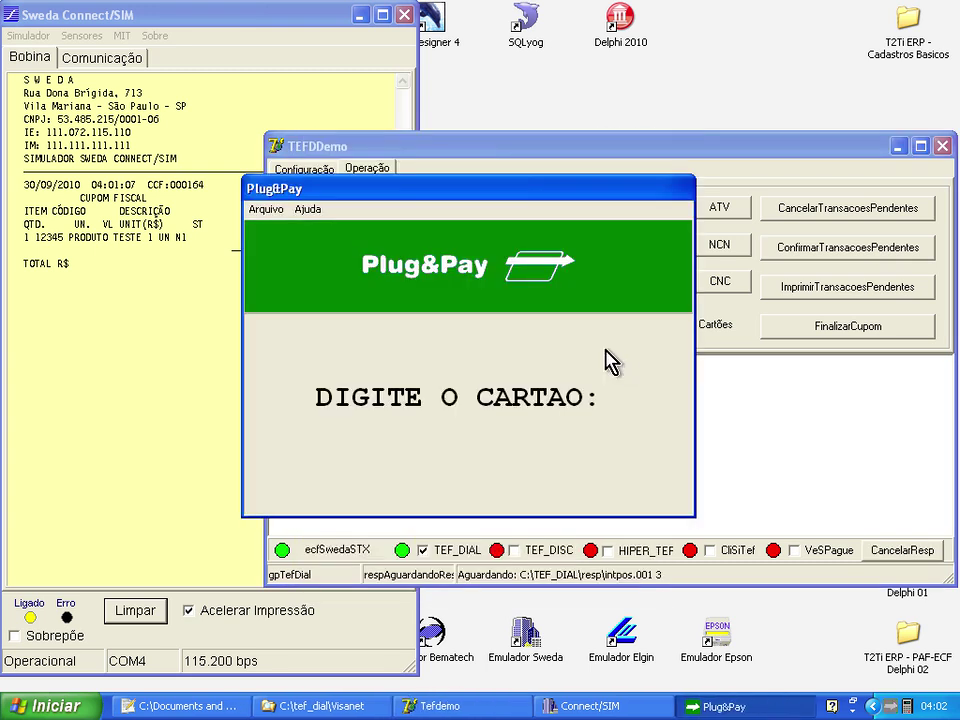
text(6666666666666666)
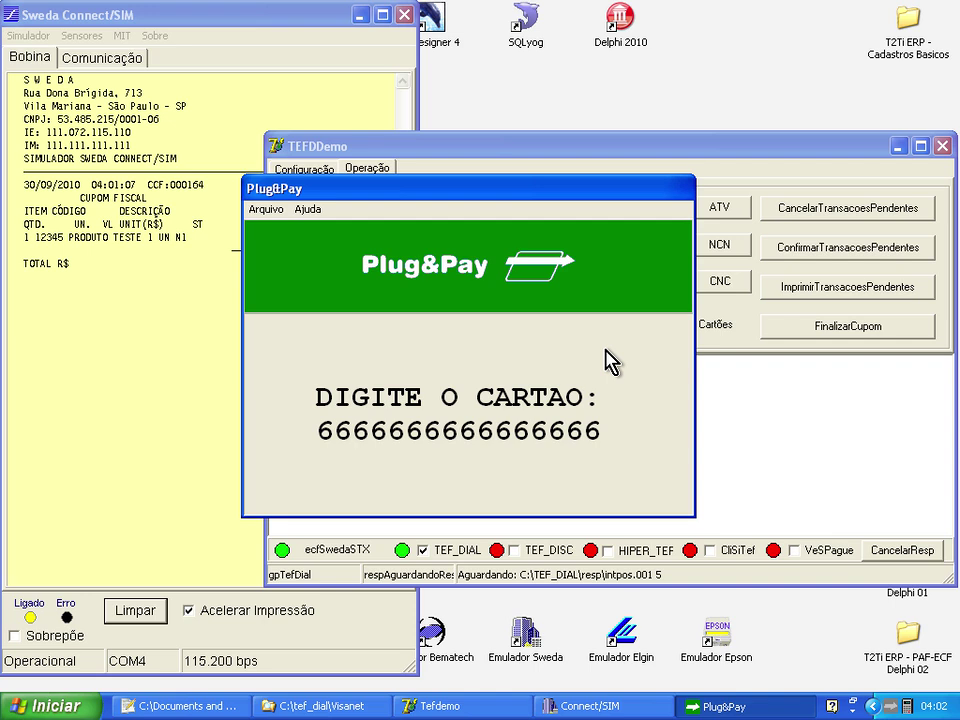
key(Return)
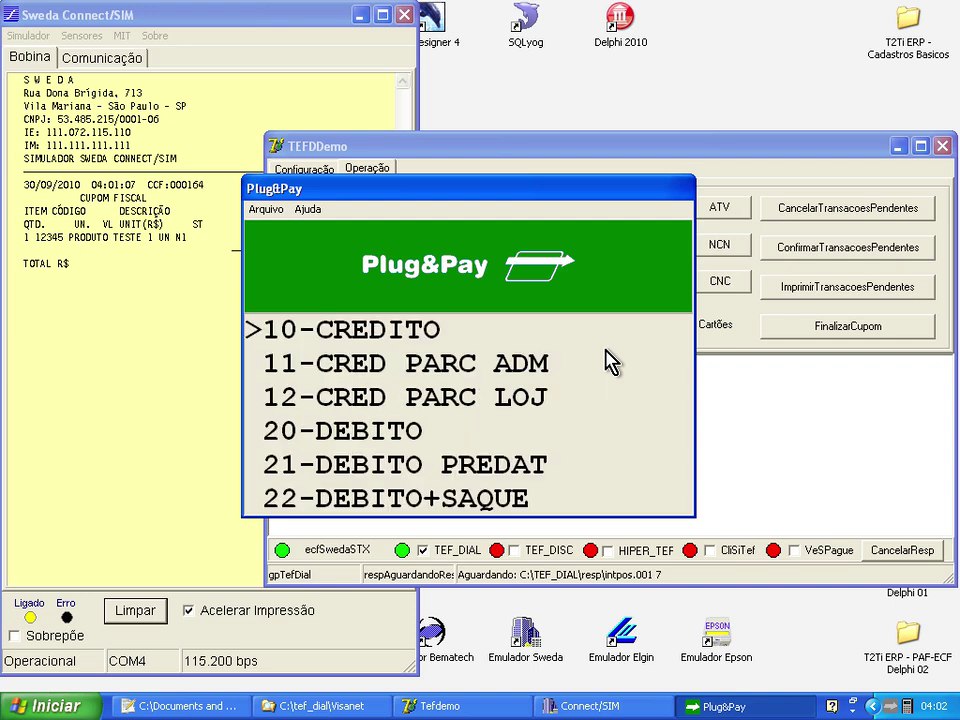
Step: Choose 20-DEBITO as the card transaction type and complete the payment
key(Down)
key(Down)
key(Down)
key(Return)
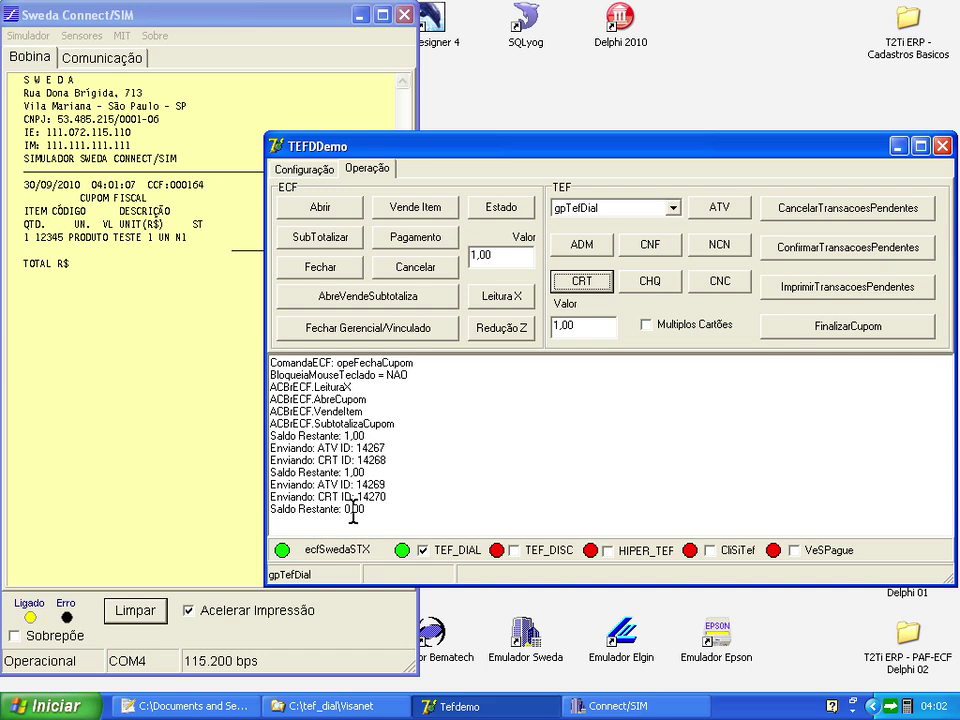
Step: Finalize the coupon and print its pending TEF transaction, checking both documents on the emulator's receipt tape
click(810, 330)
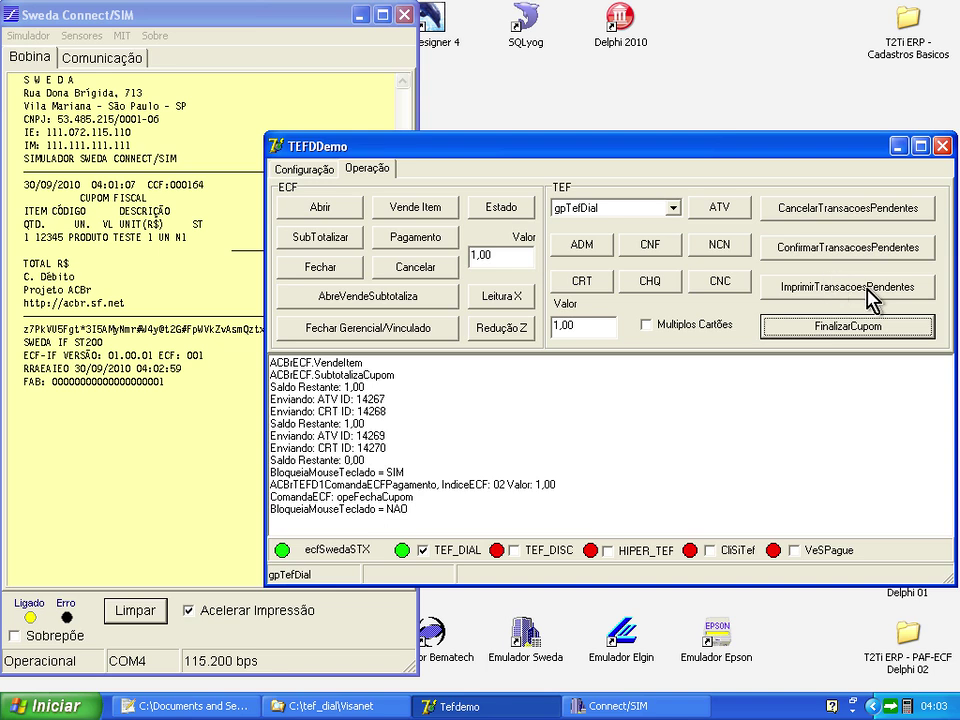
click(815, 296)
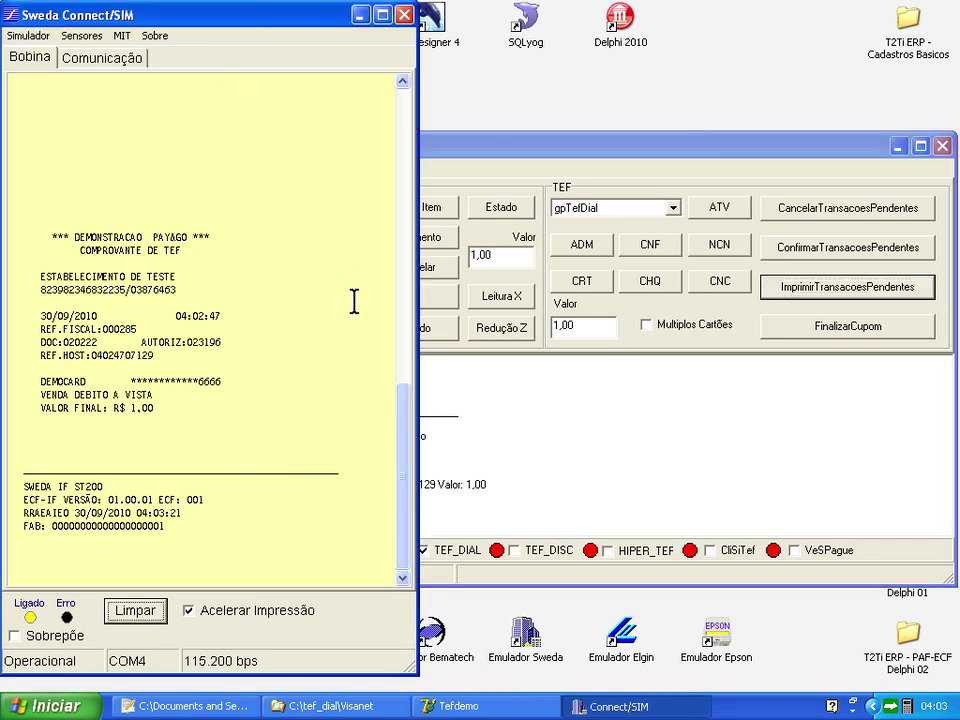
drag(407, 480, 396, 150)
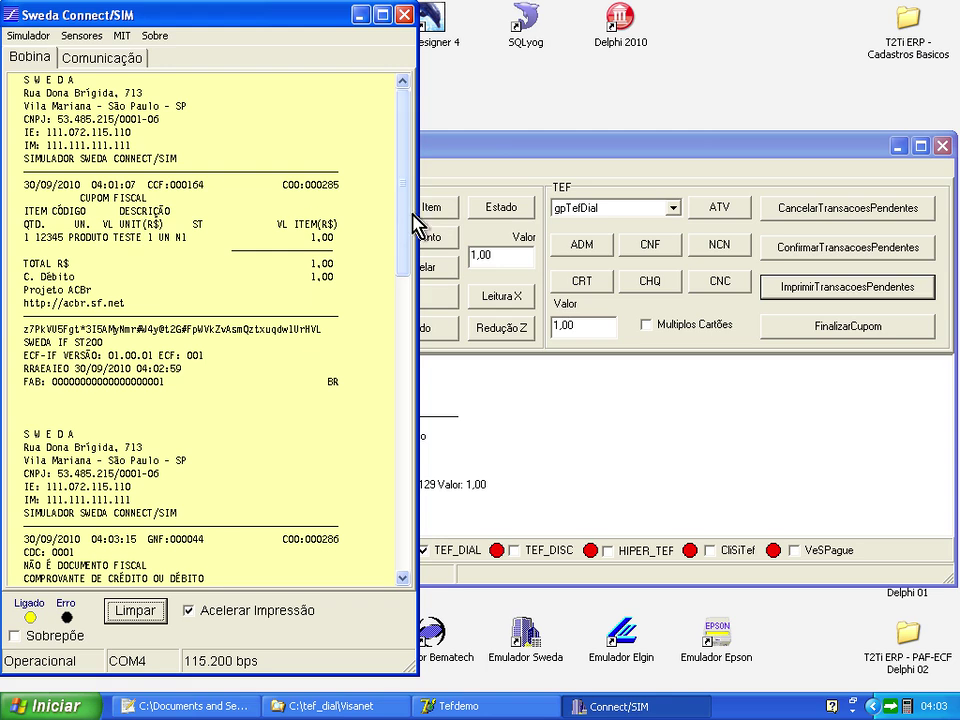
drag(403, 225, 398, 306)
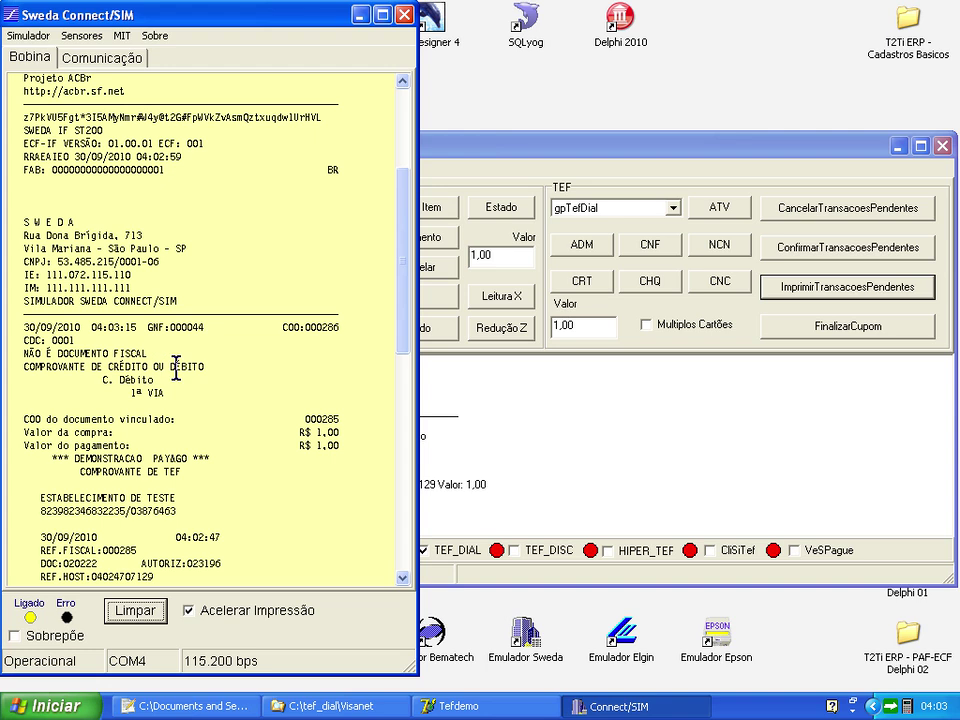
drag(408, 338, 392, 564)
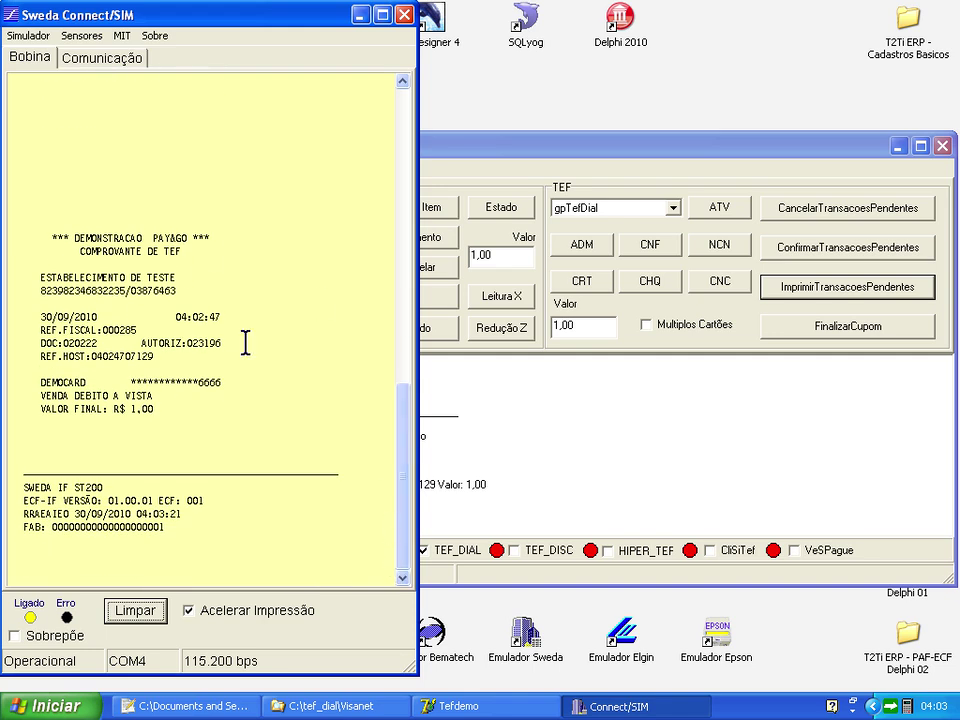
Step: Clear the emulator's receipt tape, and open, sell and subtotal a new coupon with value 2617,25
click(483, 165)
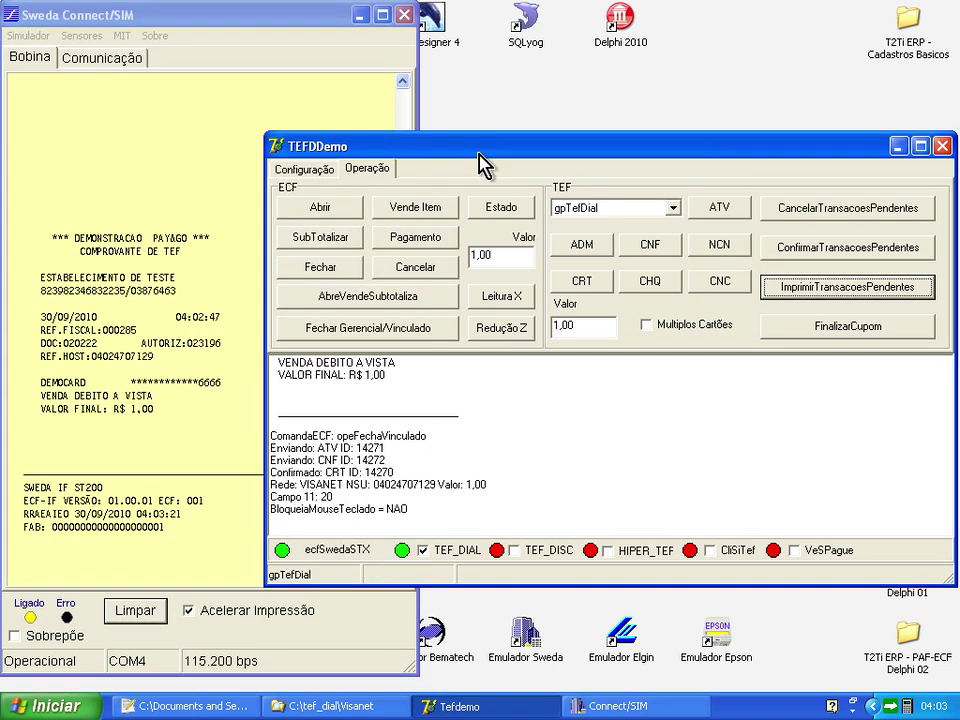
double_click(497, 255)
text(2617)
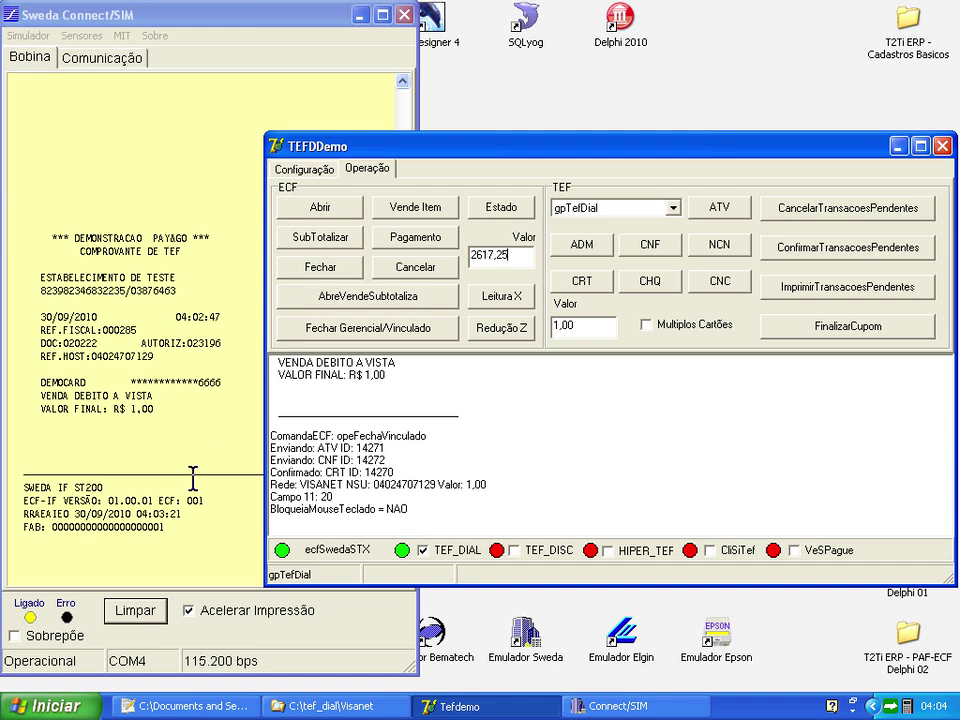
click(150, 612)
click(498, 163)
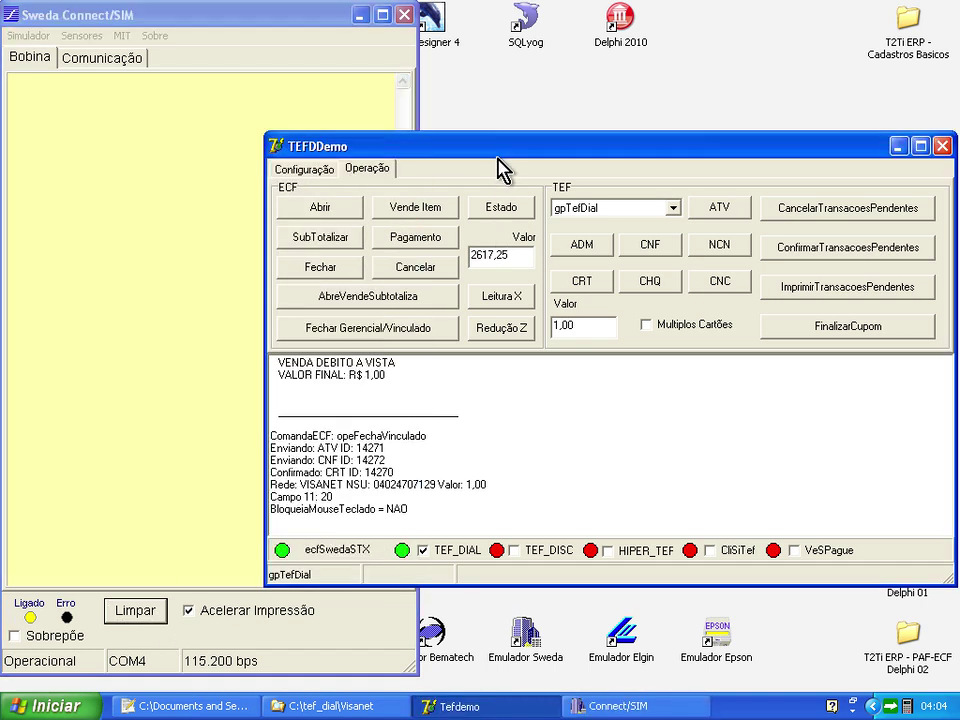
click(380, 304)
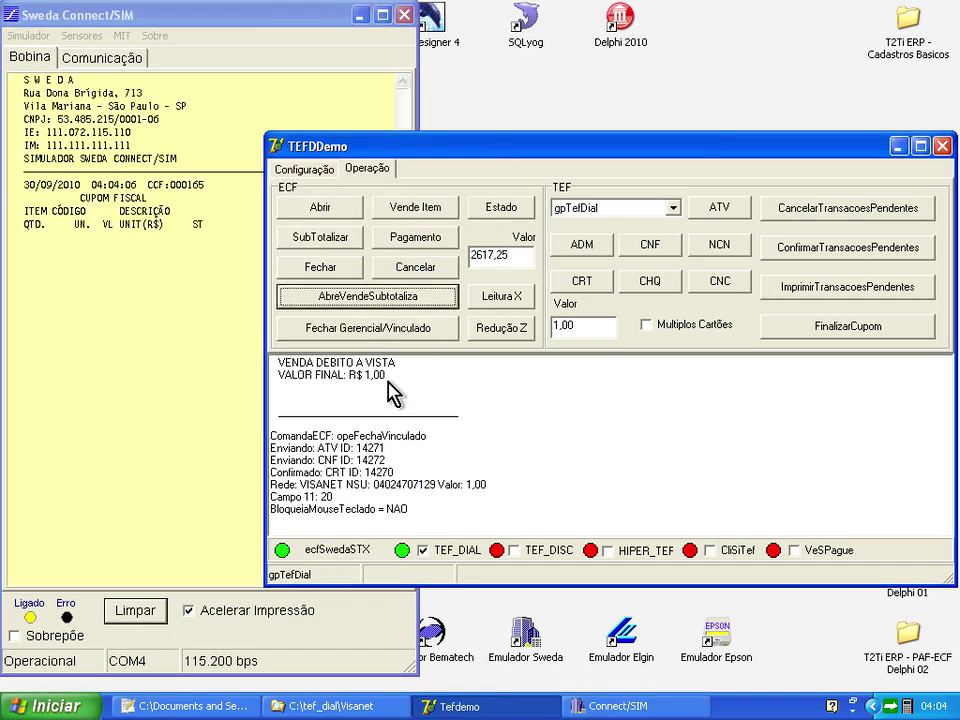
Step: Set the TEF value to 2000 and try to start a partial card payment on the new coupon
drag(390, 151, 339, 156)
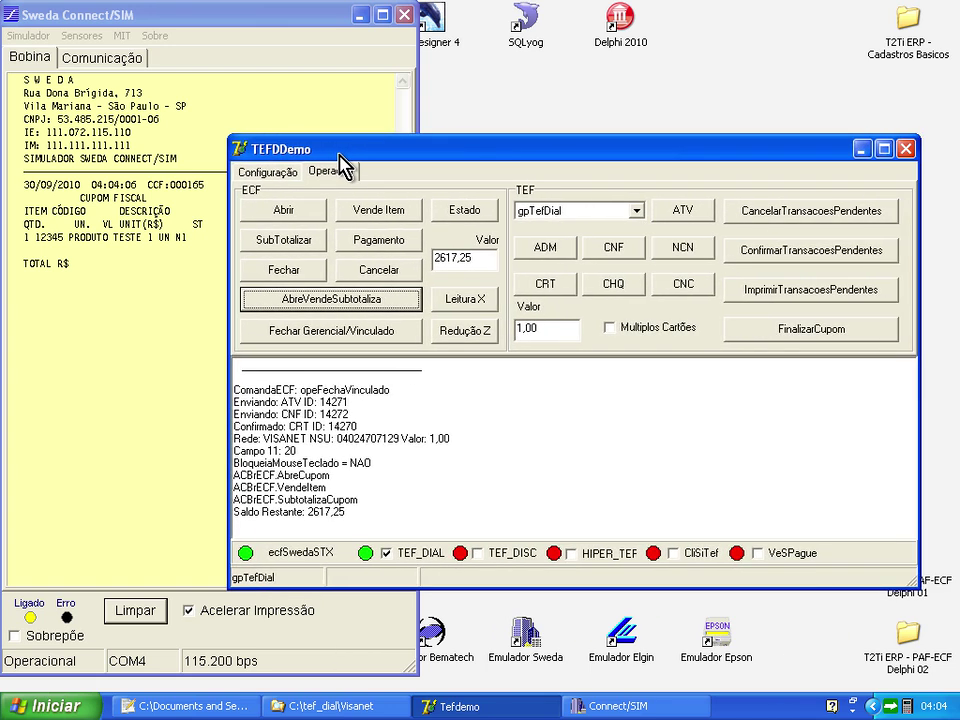
double_click(542, 328)
text(2000)
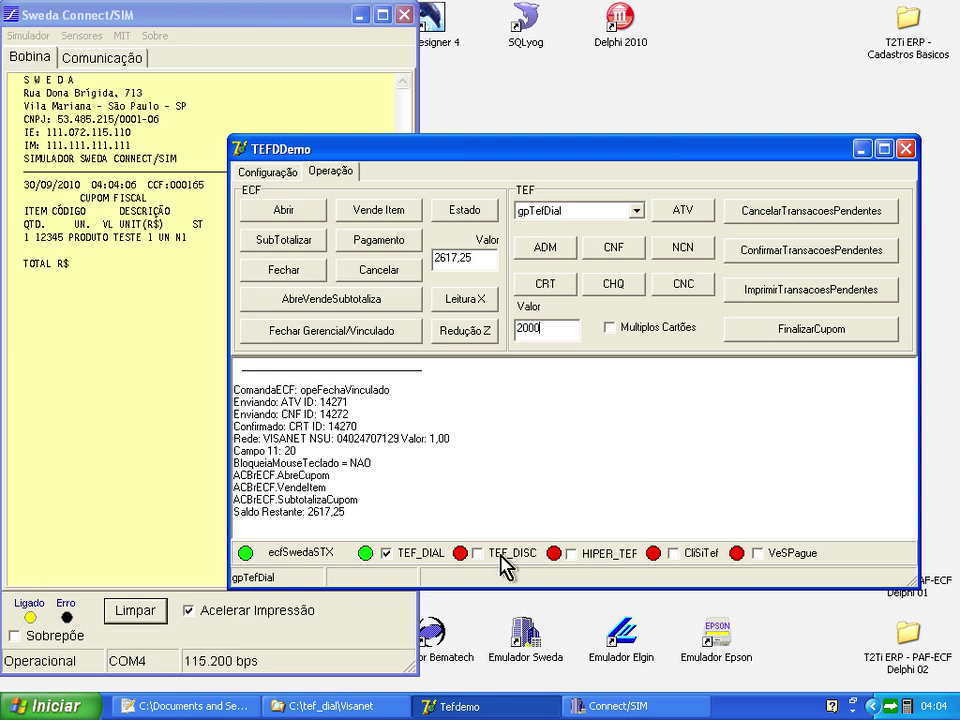
click(548, 290)
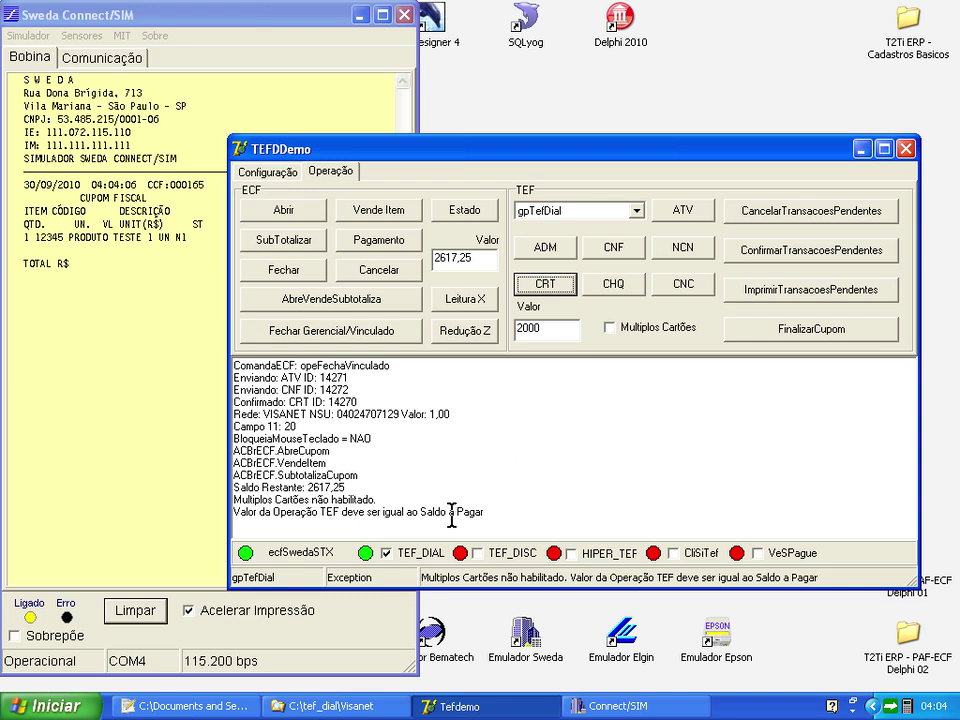
drag(489, 511, 226, 508)
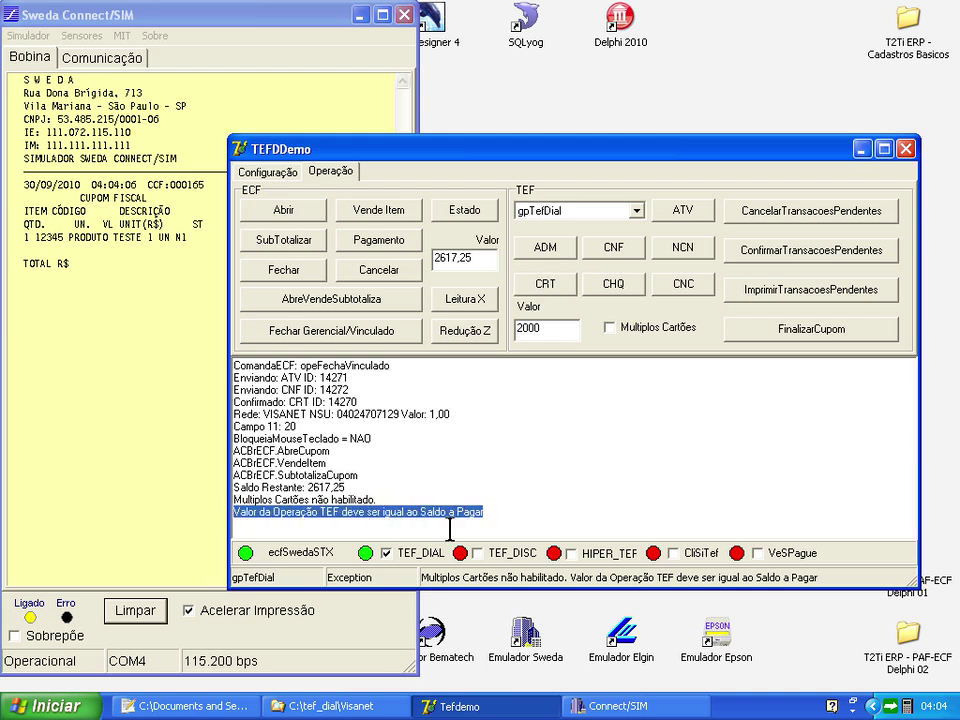
Step: Check the coupon total on the emulator's tape and enable Multiplos Cartões for TEF payments
drag(393, 156, 517, 177)
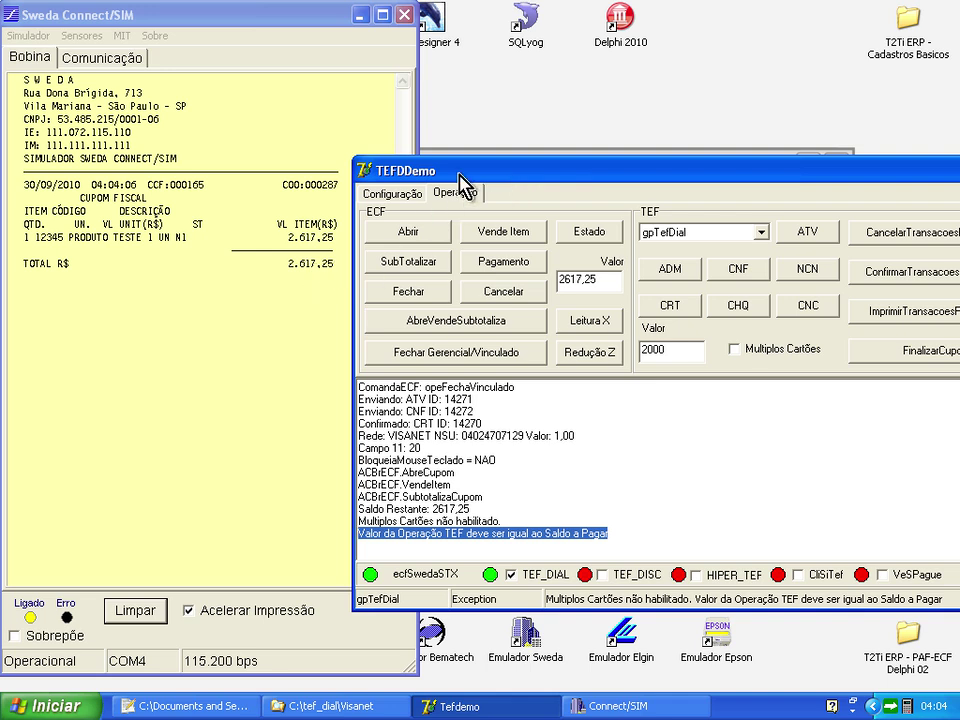
drag(459, 172, 363, 166)
click(638, 342)
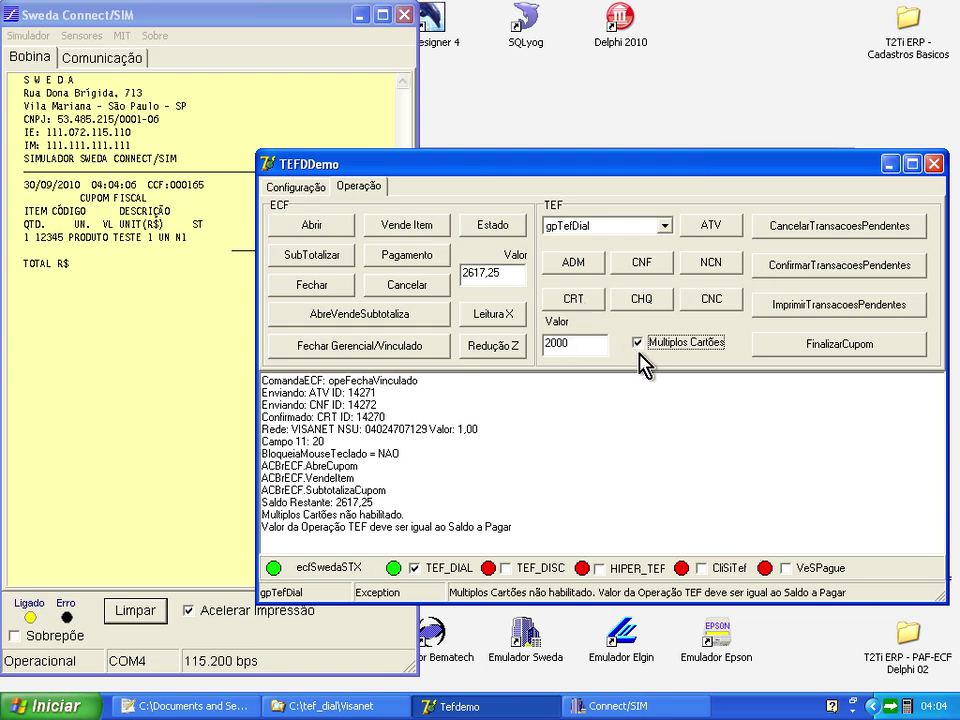
Step: Try to pay the 2000 partial amount through Redecard as an à vista credit sale and leave the Redecard module
click(573, 298)
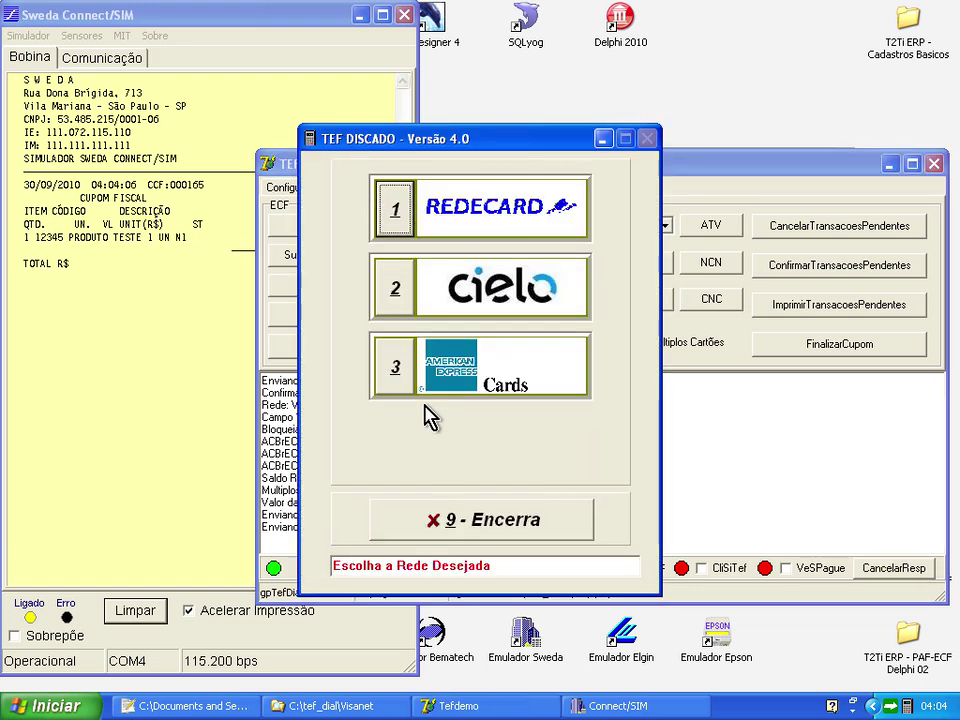
click(395, 212)
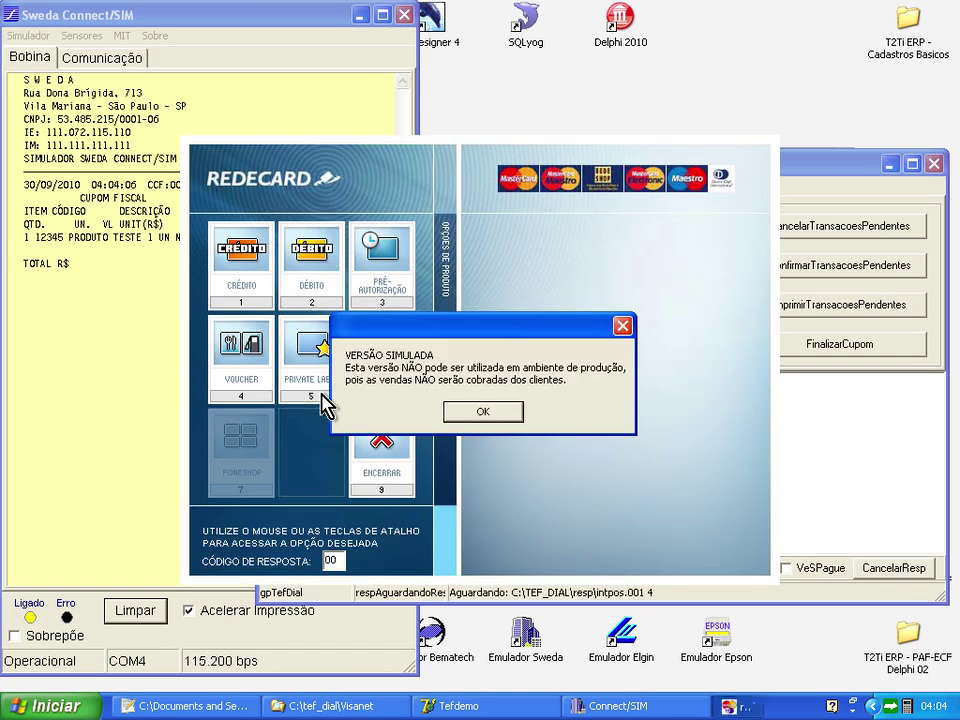
click(456, 418)
key(1)
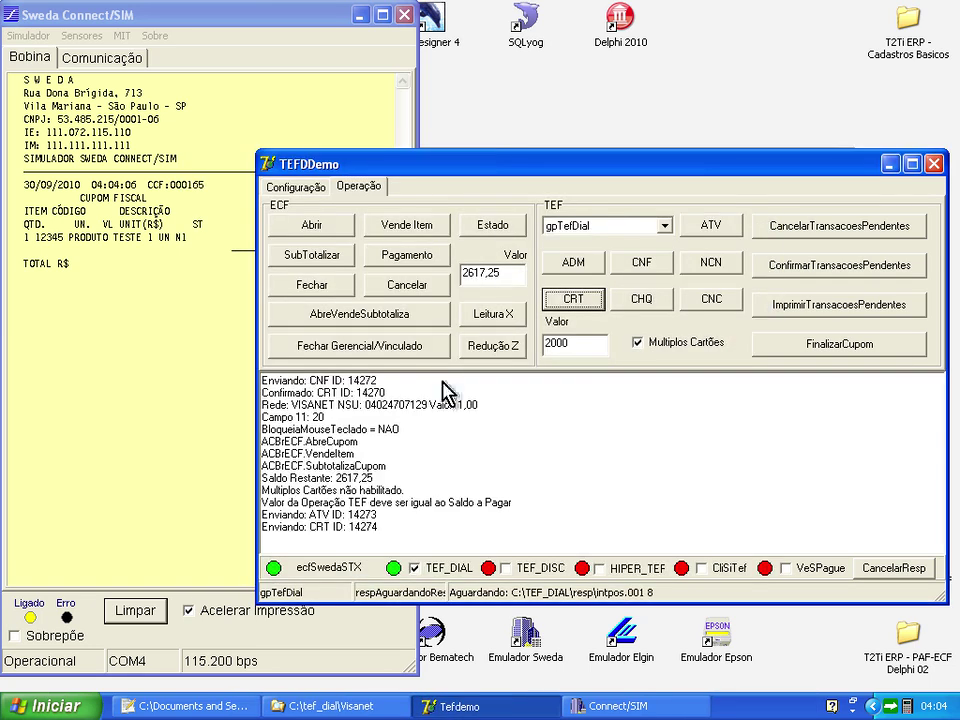
key(1)
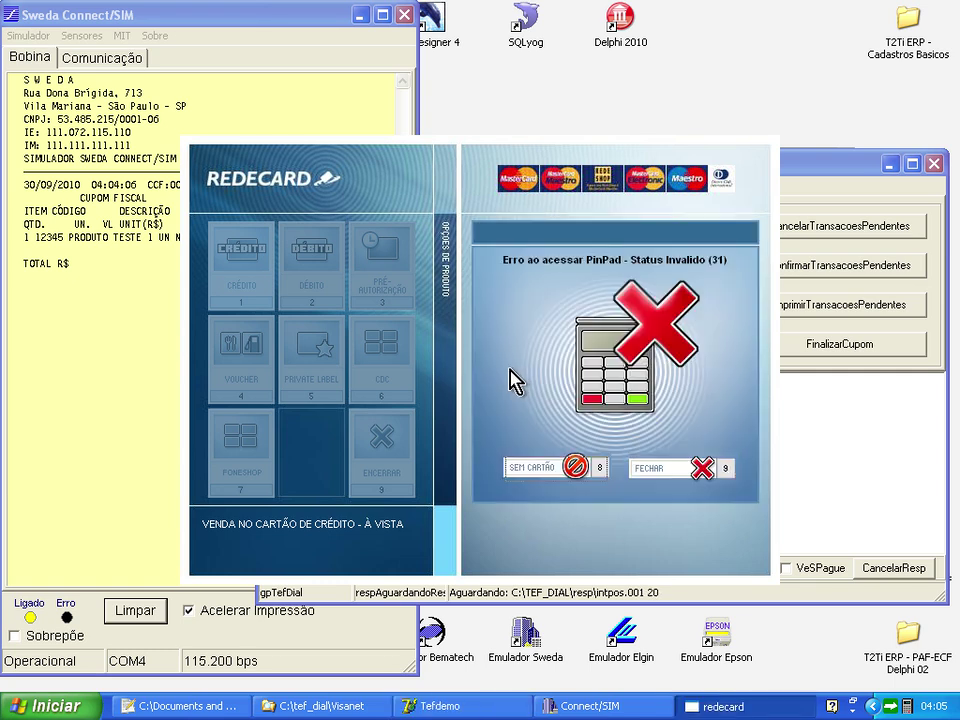
click(660, 470)
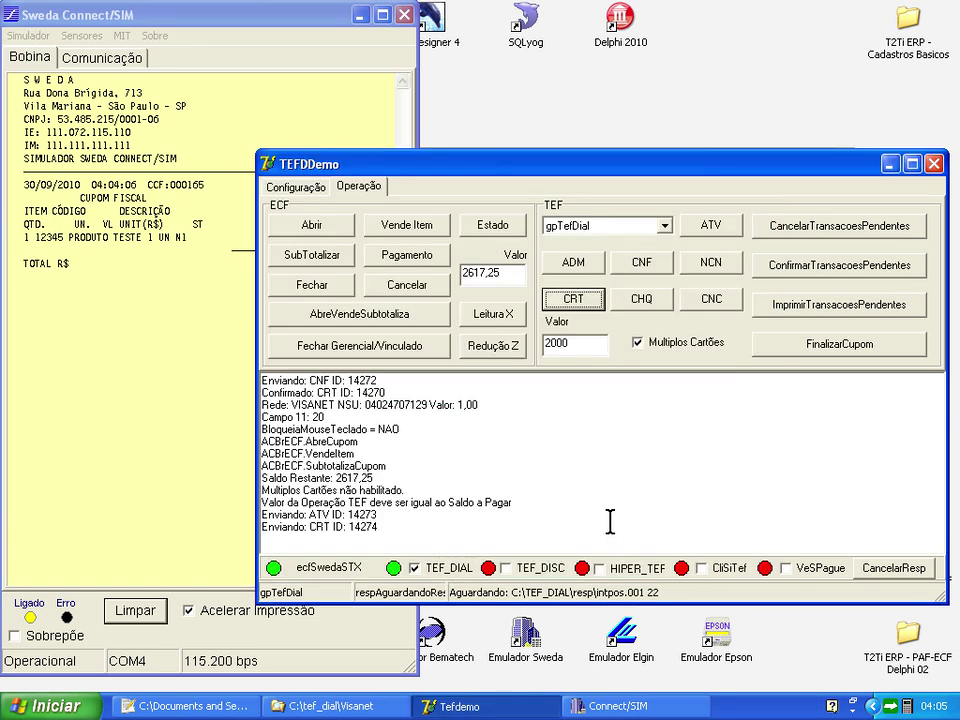
click(477, 381)
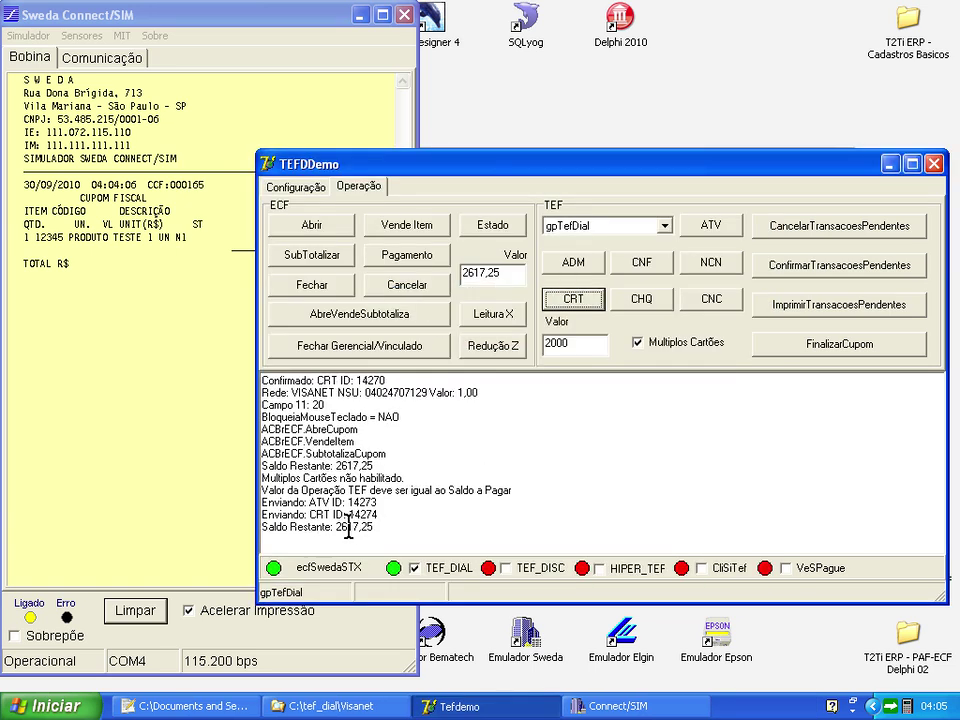
Step: Start the 2000 card payment again and choose American Express as the network
click(573, 298)
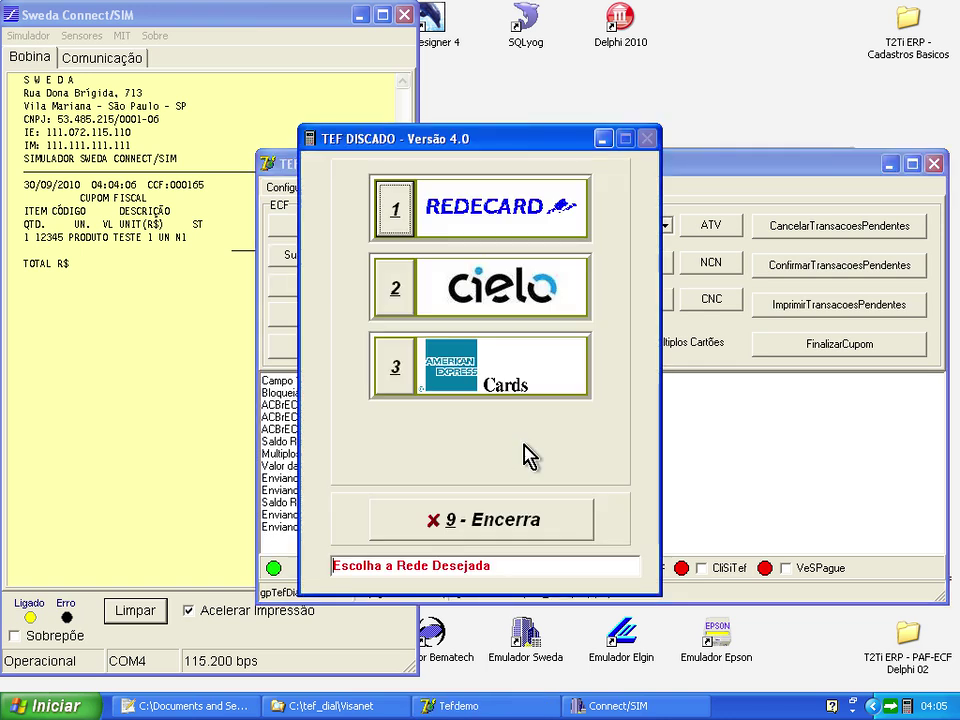
click(395, 380)
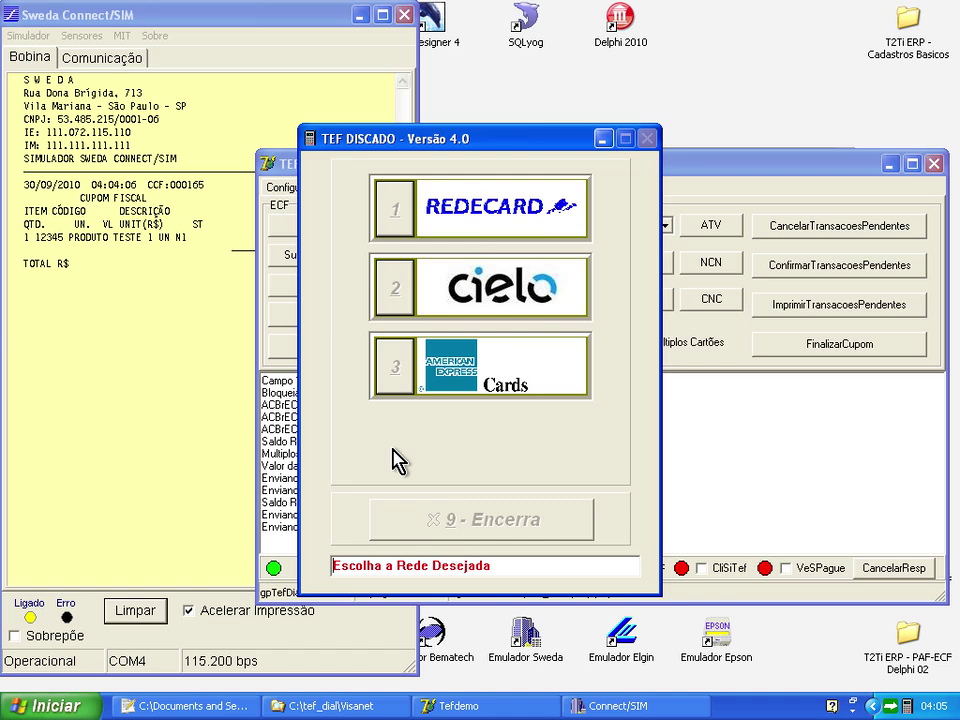
key(3)
click(460, 412)
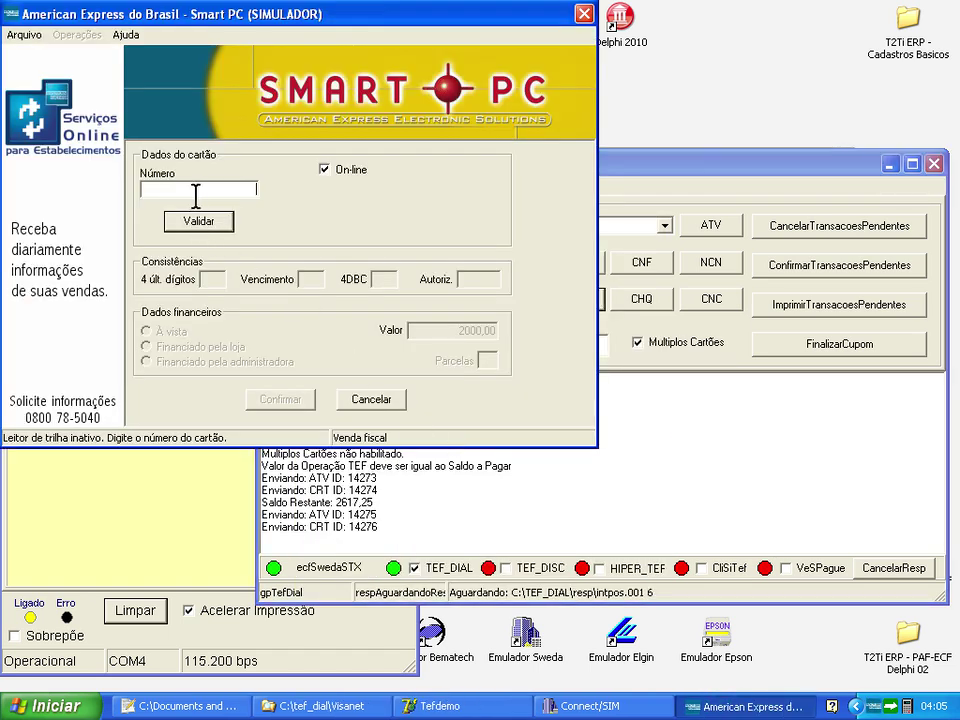
Step: Look in the TEF folder of T2Ti ERP - PAF-ECF Delphi 02, and return to the American Express simulator
click(300, 706)
drag(333, 429, 322, 590)
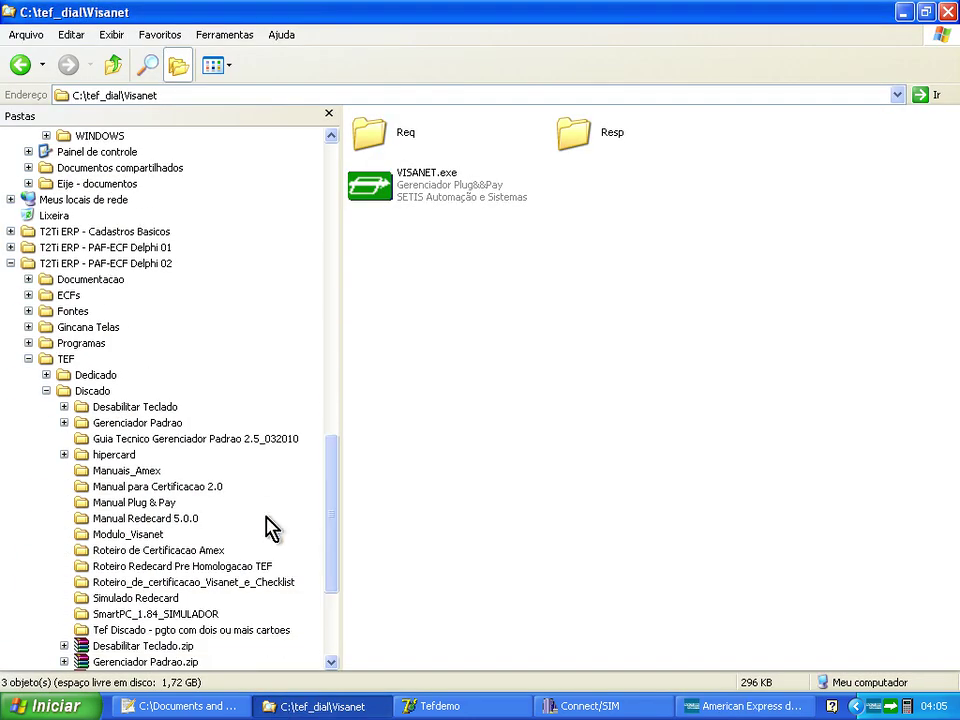
click(64, 360)
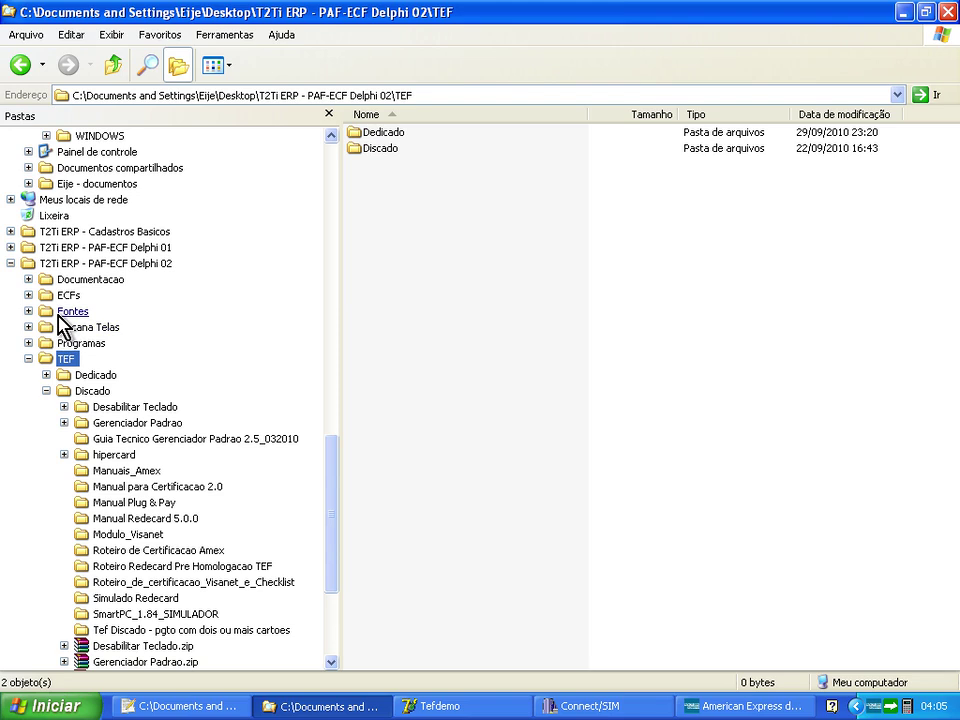
click(28, 359)
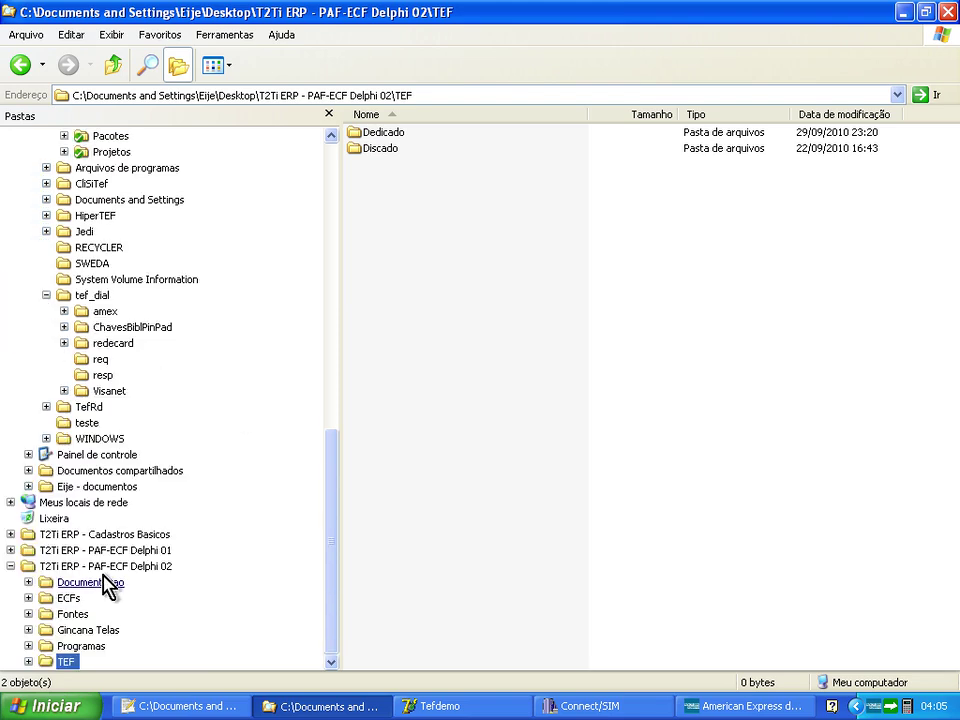
click(688, 705)
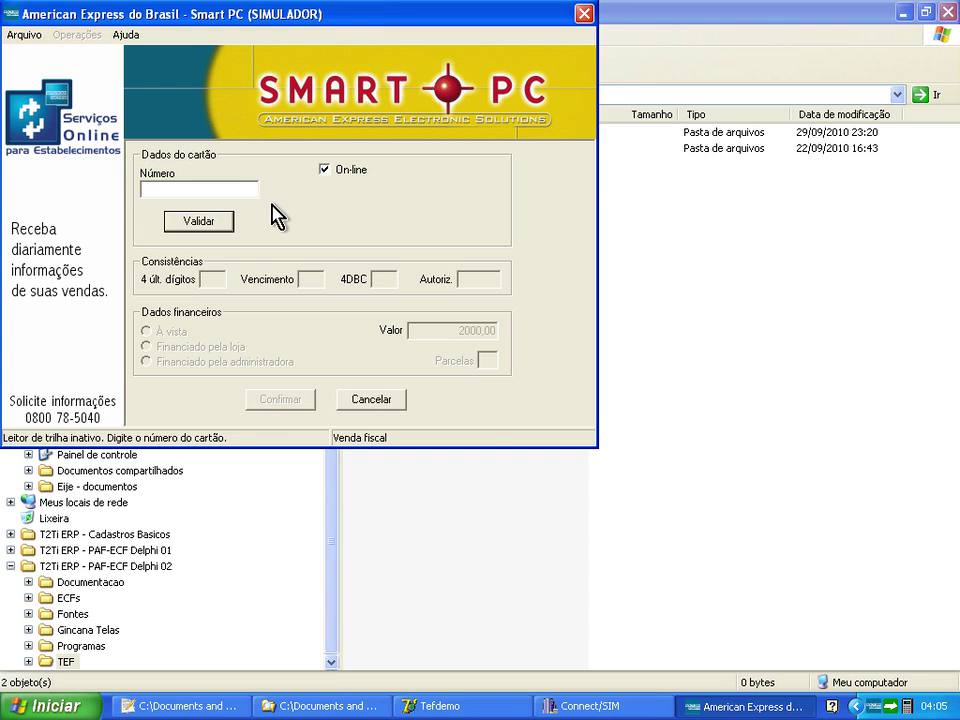
Step: Try to validate a made-up card number in the American Express simulator
text(444444444444444444)
click(214, 221)
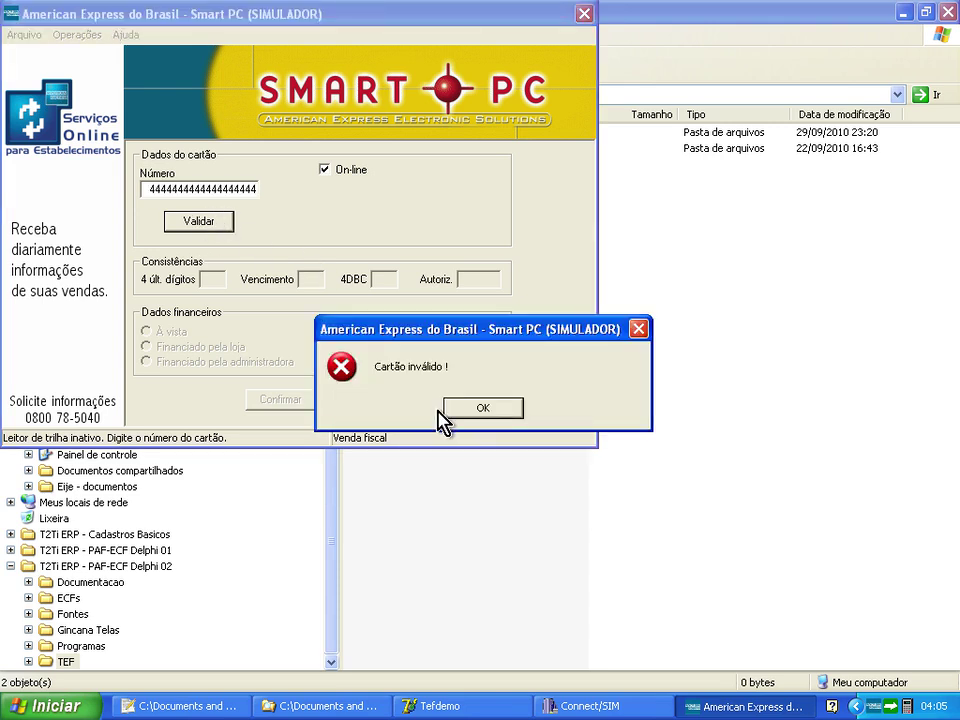
click(482, 408)
Step: Find and open CartoesParaTeste.txt in the TEF\Discado folder of T2Ti ERP - PAF-ECF Delphi 02
key(alt+Tab)
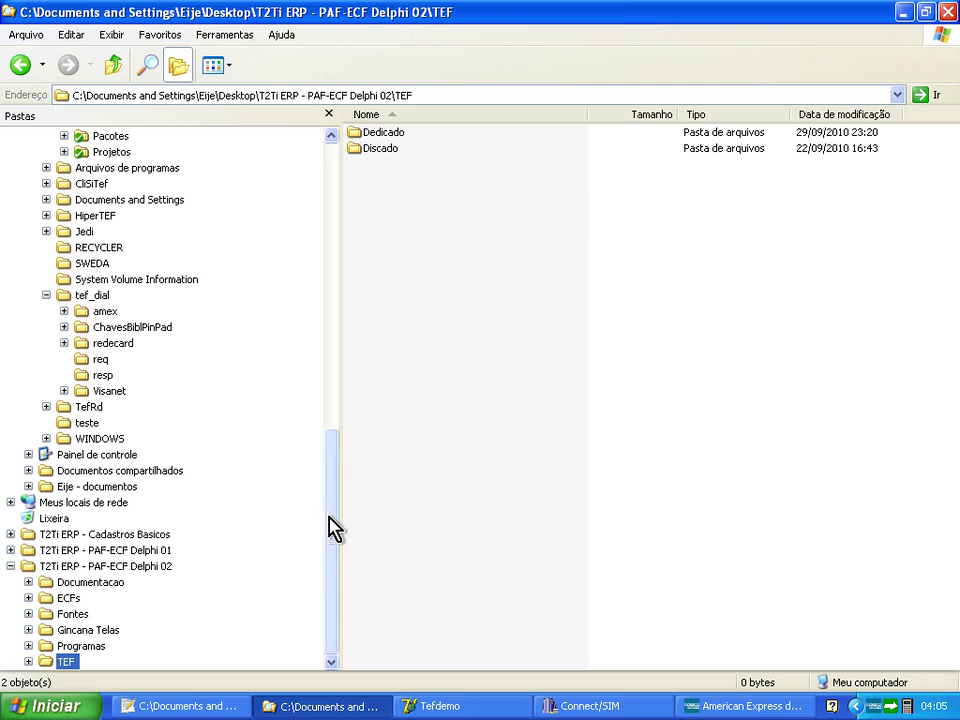
click(28, 582)
click(63, 613)
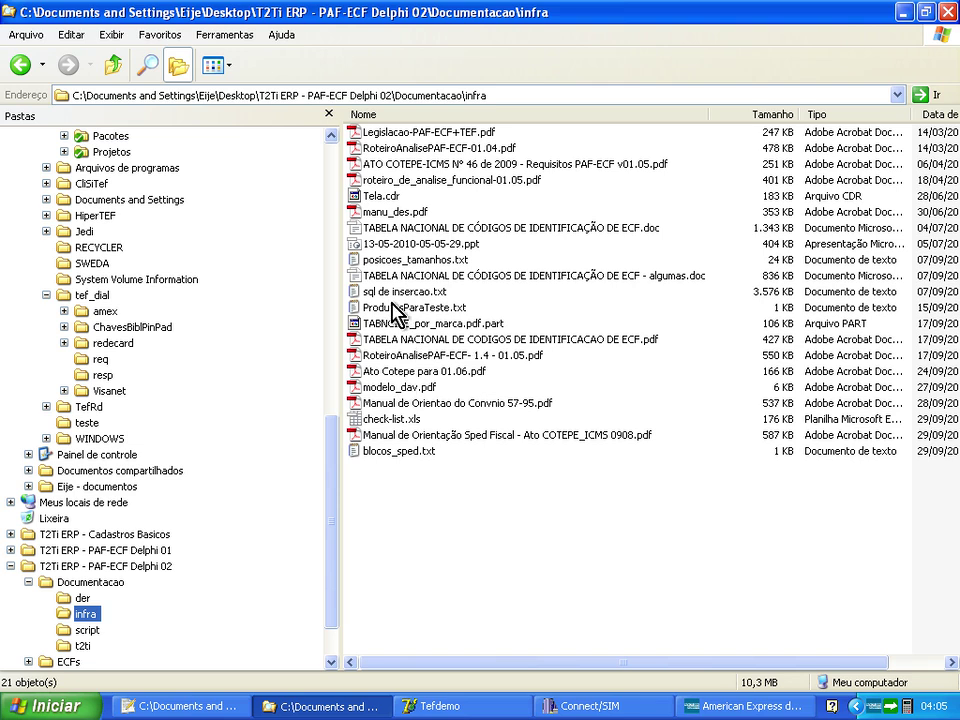
click(818, 114)
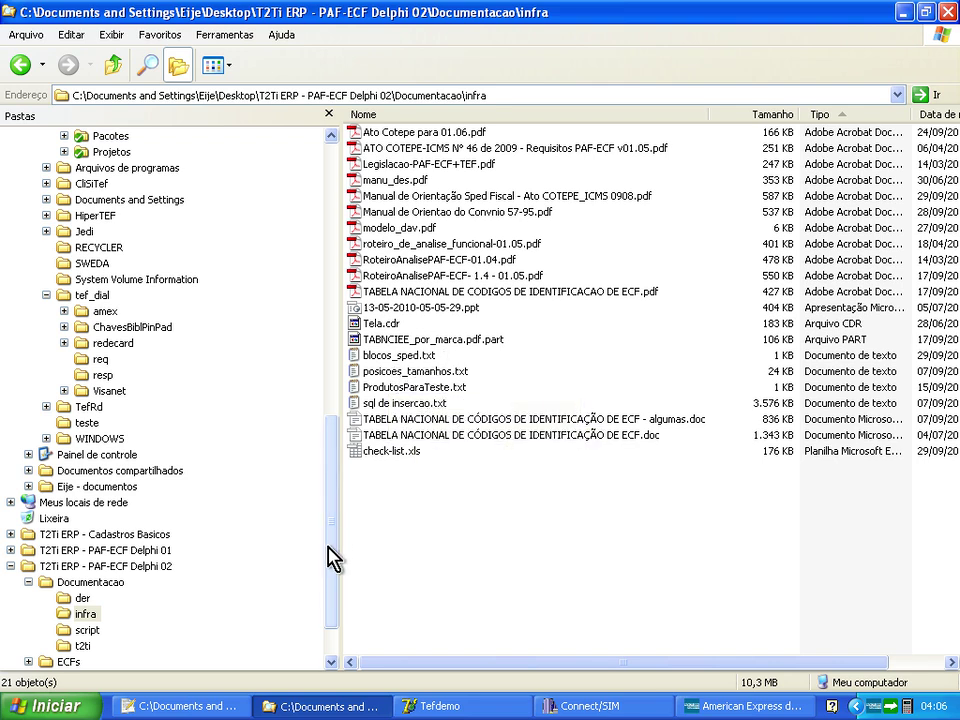
drag(332, 561, 332, 632)
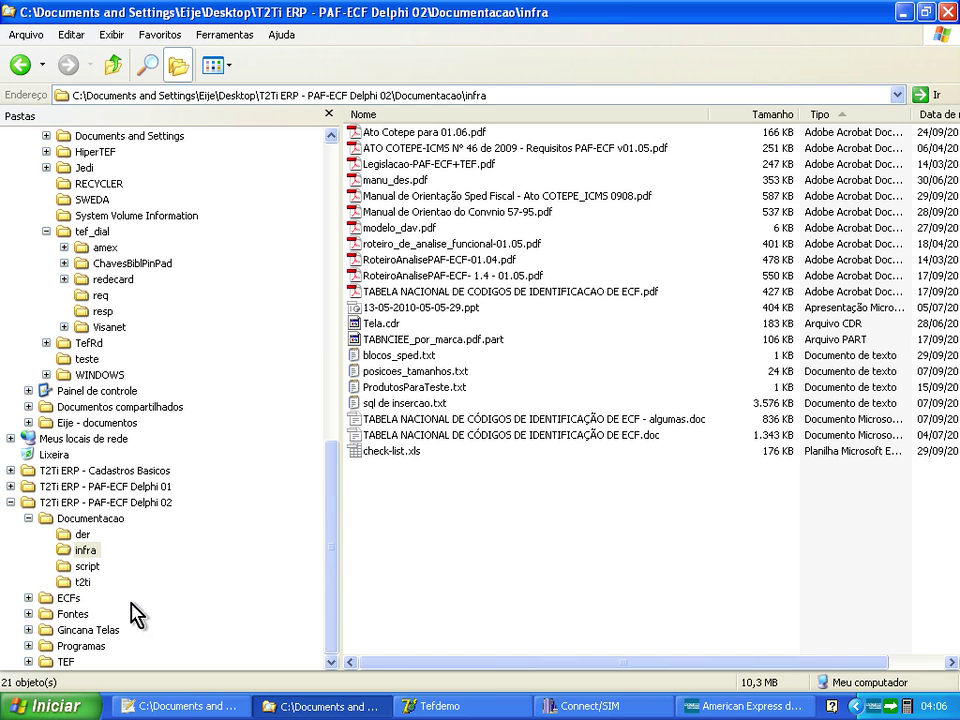
click(65, 661)
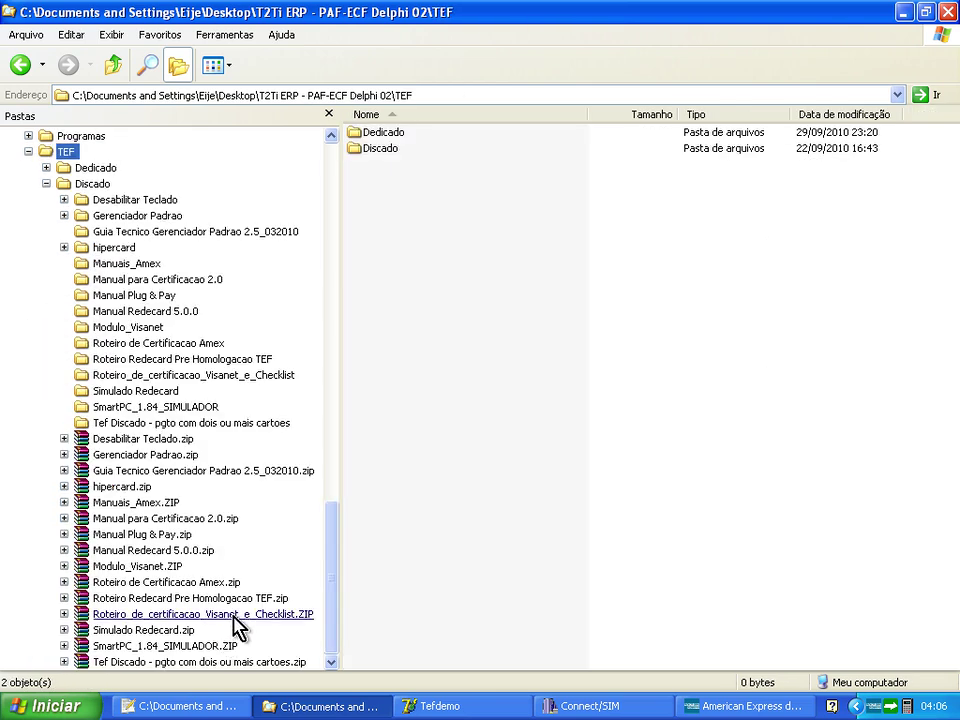
click(92, 184)
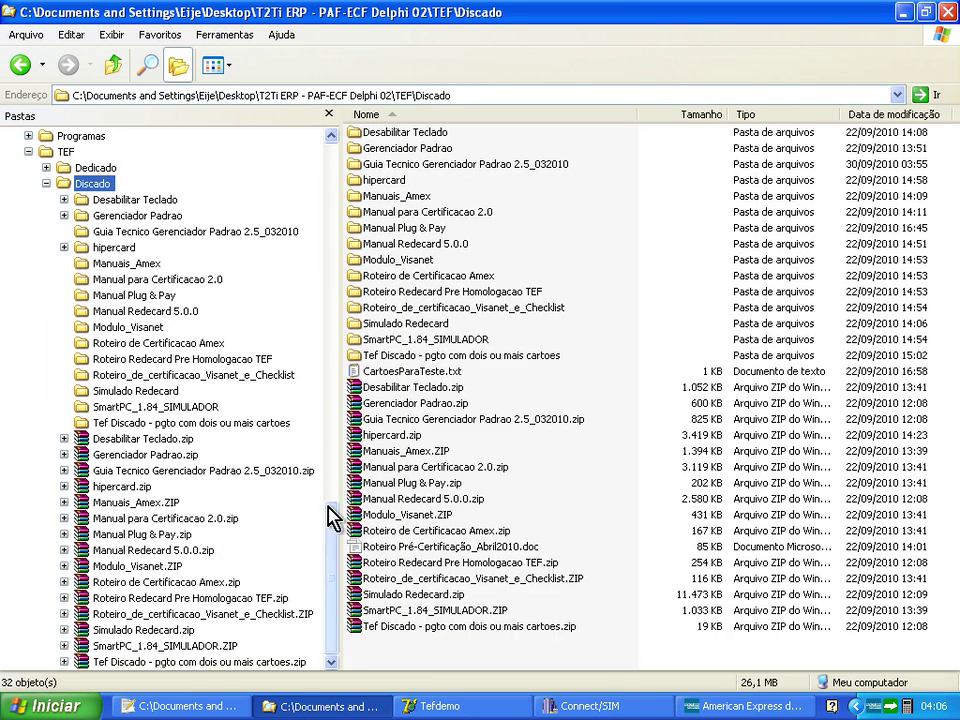
double_click(408, 372)
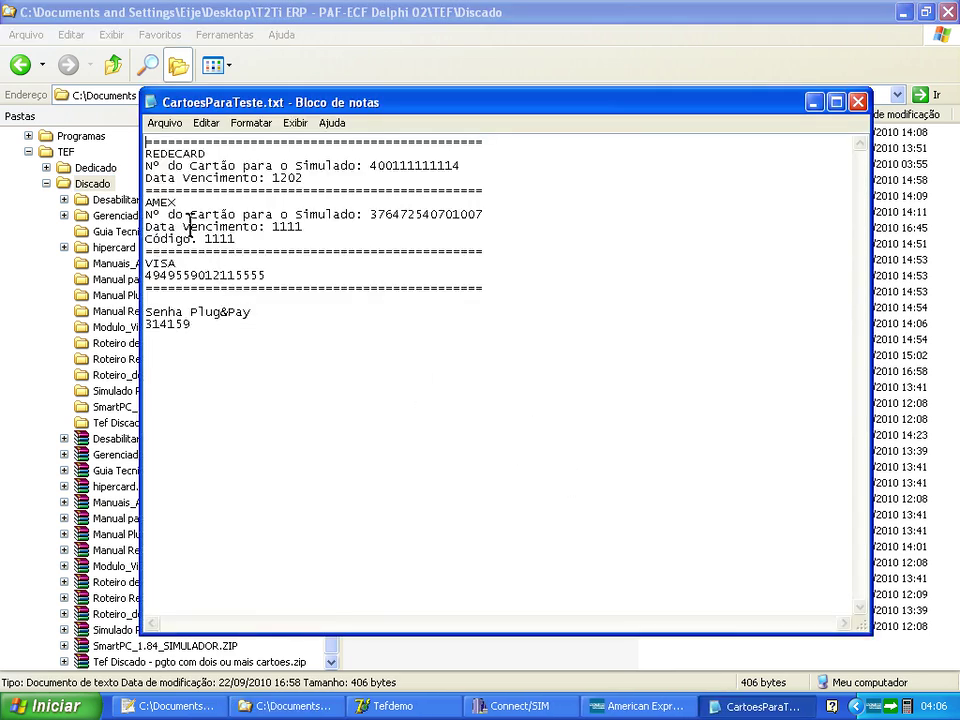
Step: Copy the AMEX test card number from the text file into the American Express simulator's card number and validate it
drag(371, 216, 484, 216)
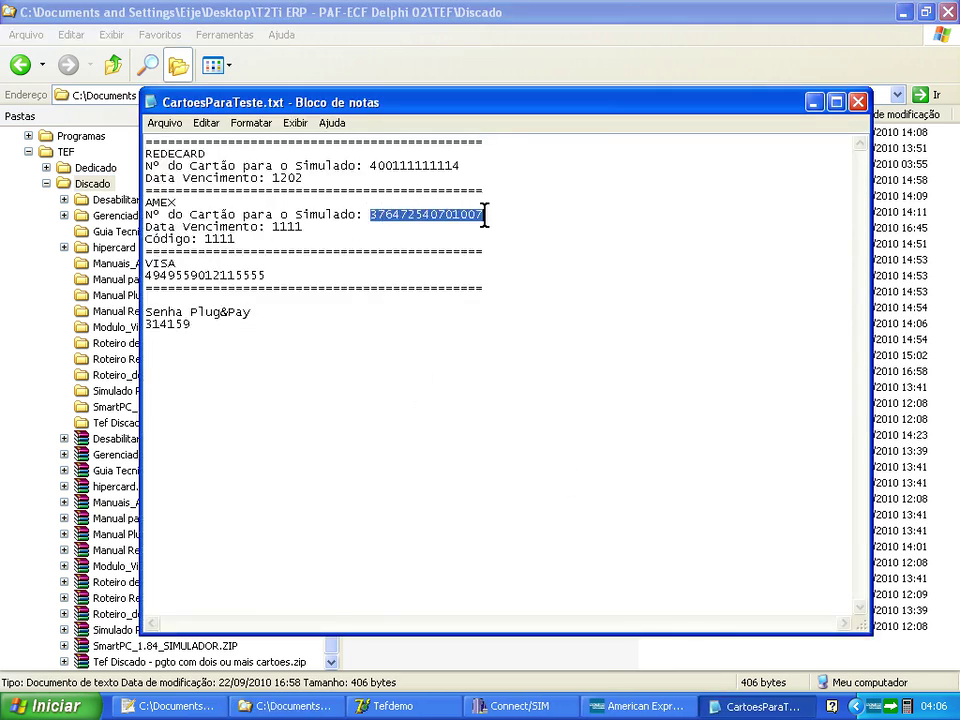
right_click(446, 214)
click(460, 262)
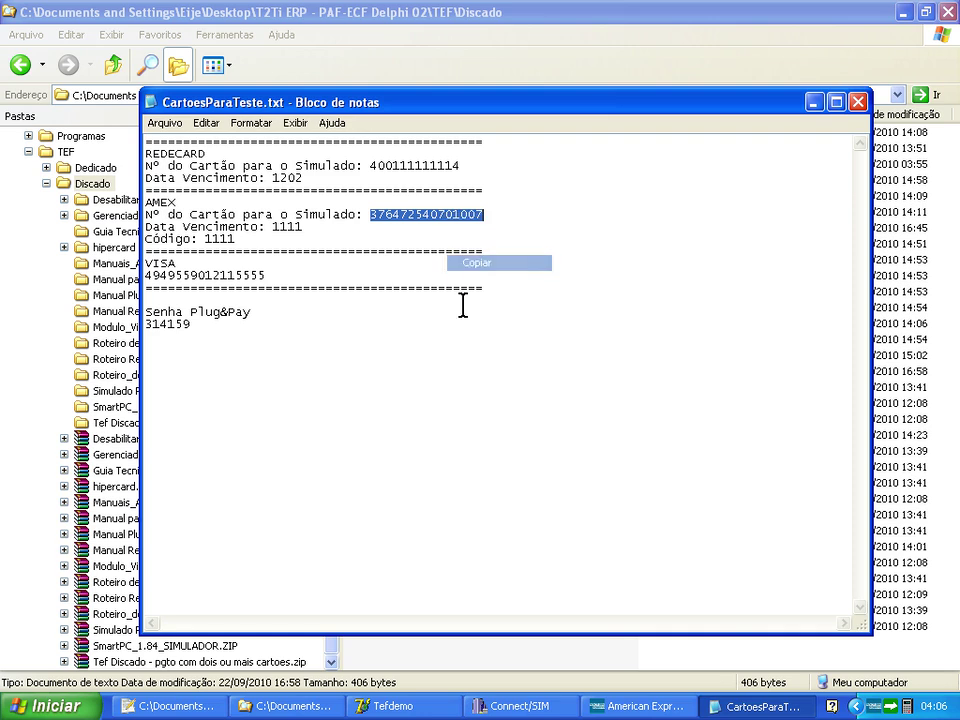
click(598, 706)
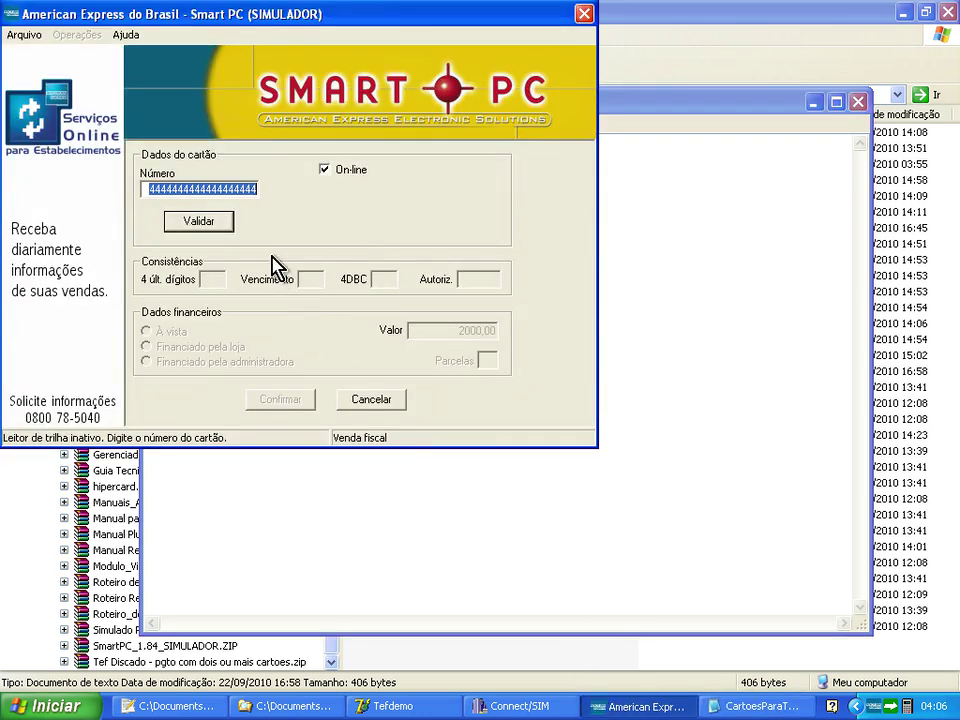
key(ctrl+v)
click(212, 226)
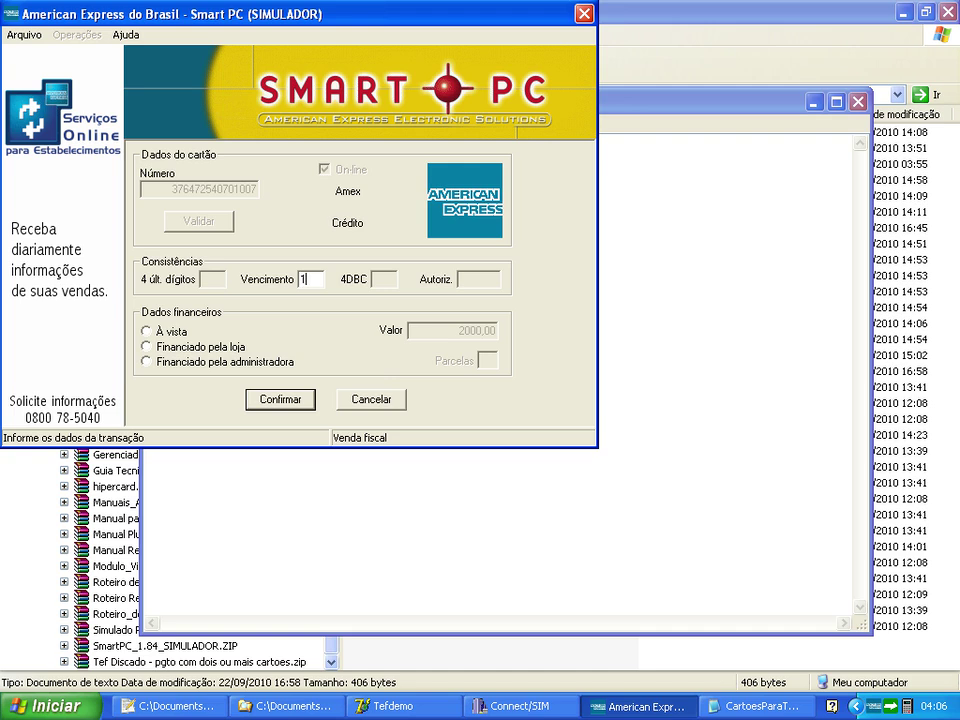
Step: Complete the card's expiry data, choose À vista, confirm the American Express payment, and close the test card file
click(148, 332)
click(270, 404)
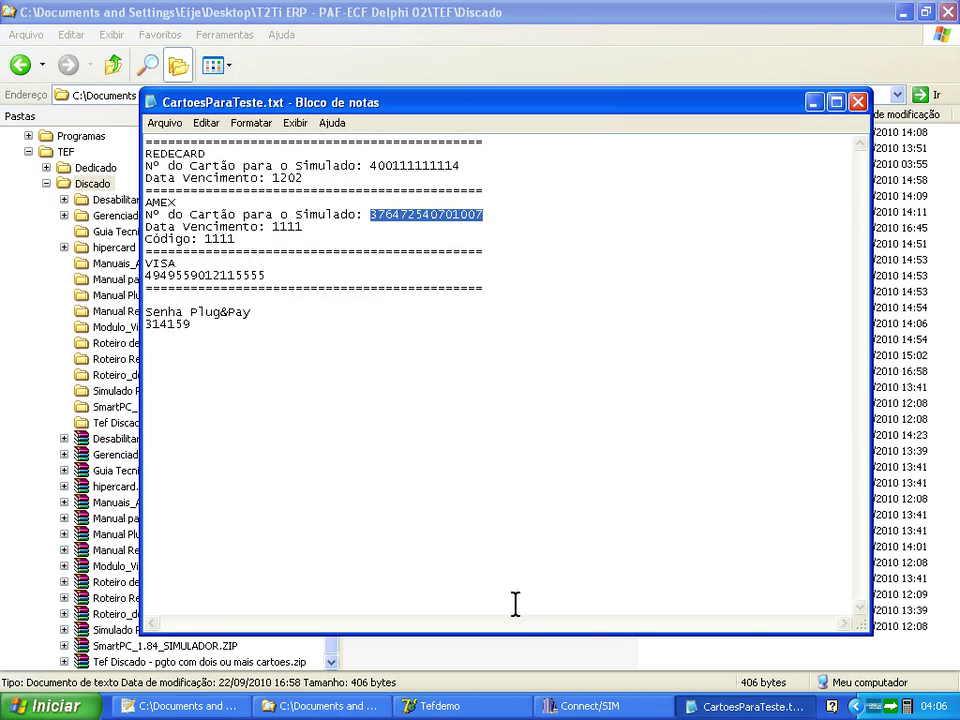
click(858, 102)
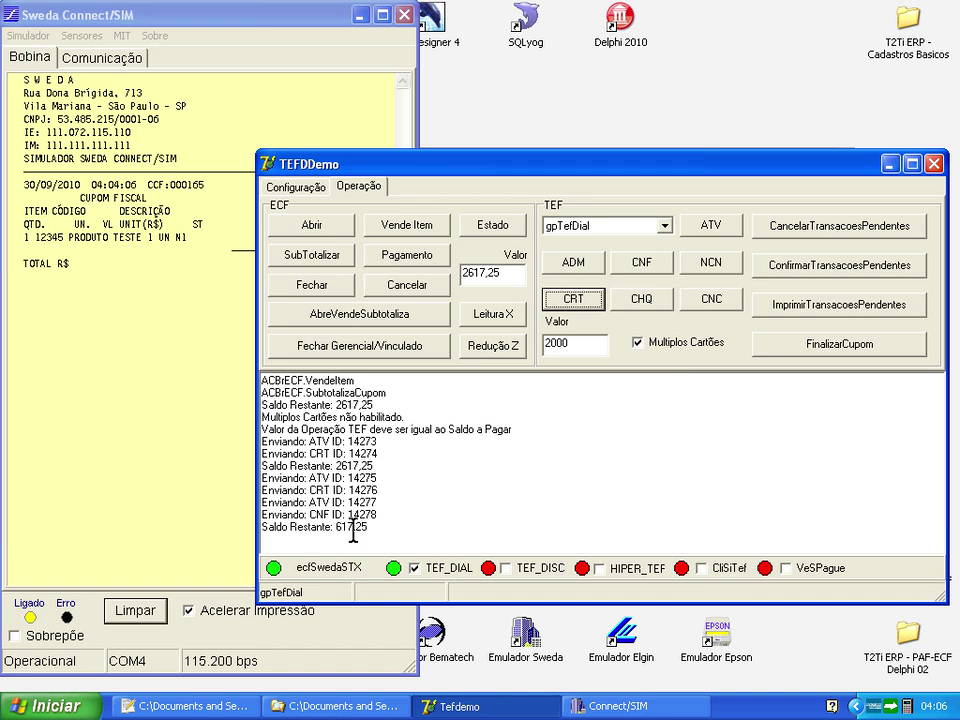
Step: Set the TEF value to 617,25 and start a second card payment through the Cielo network
double_click(577, 343)
text(617,25)
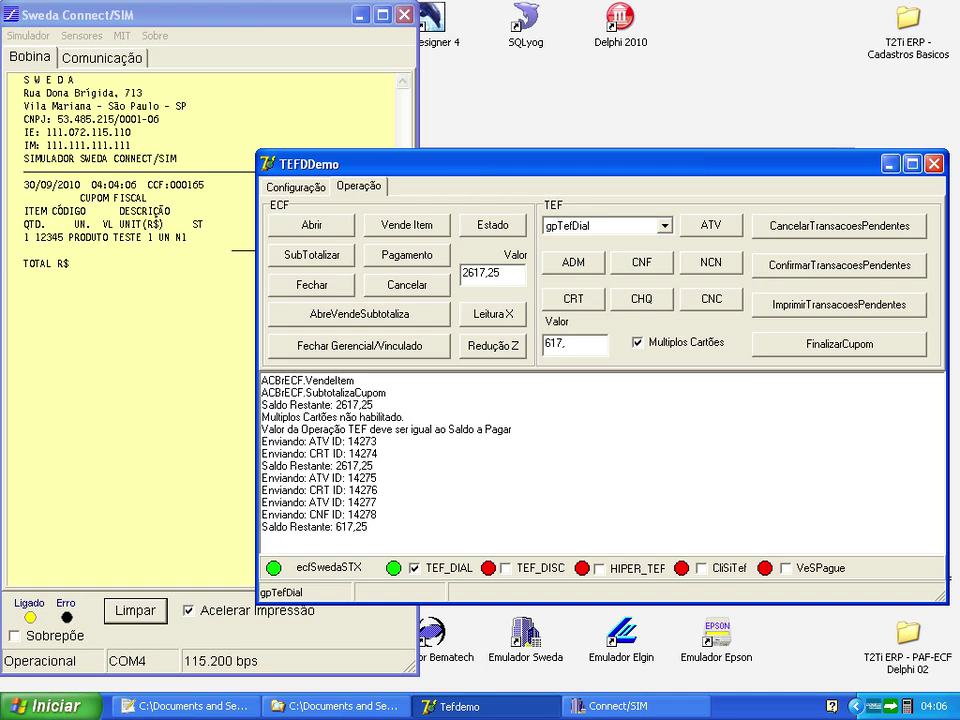
click(573, 298)
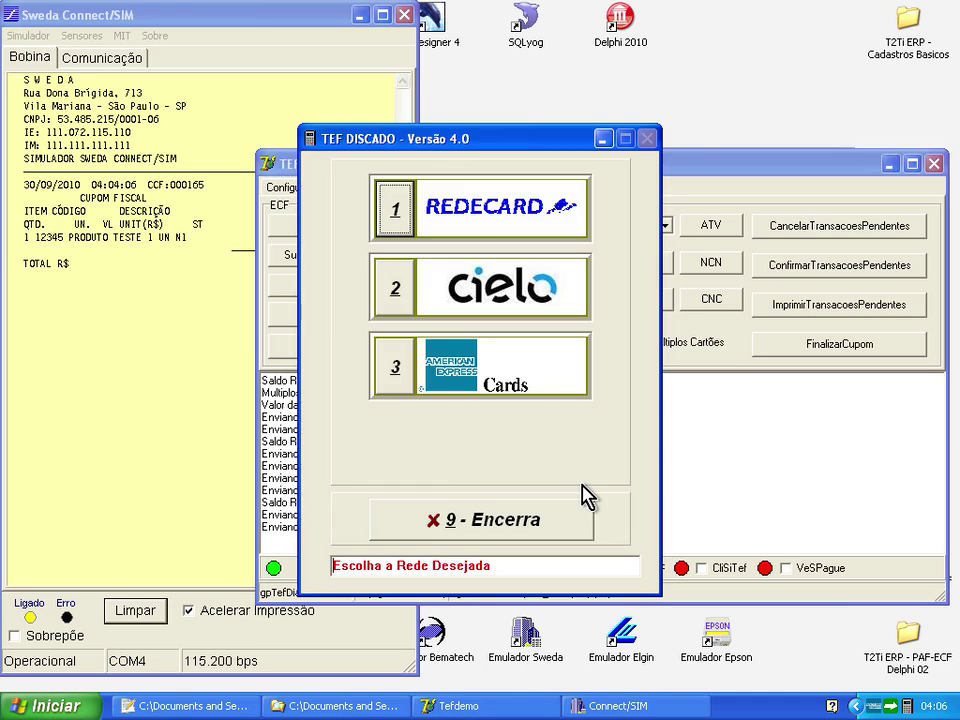
click(400, 222)
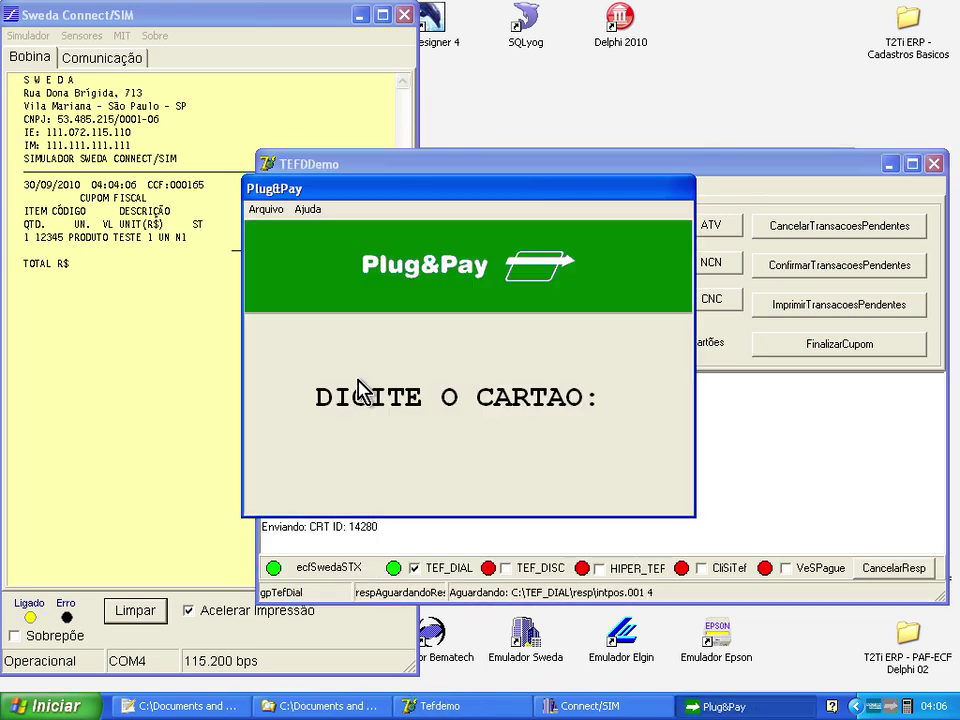
Step: Enter the card number in Plug&Pay, choose 10-CREDITO and approve the 617,25 amount
text(5555555555555555)
key(Return)
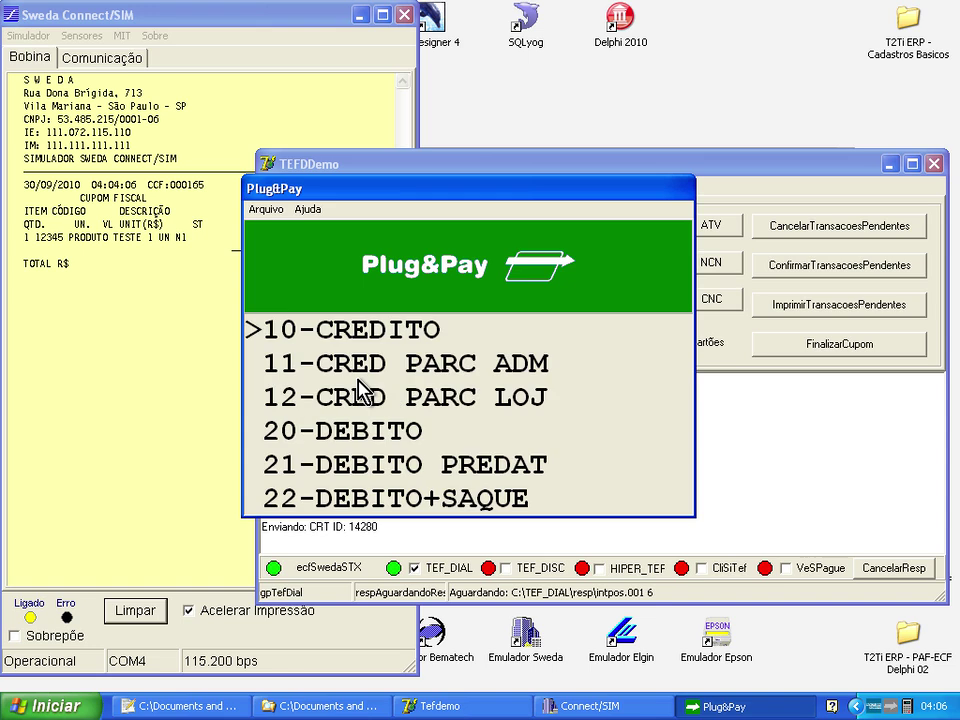
key(Return)
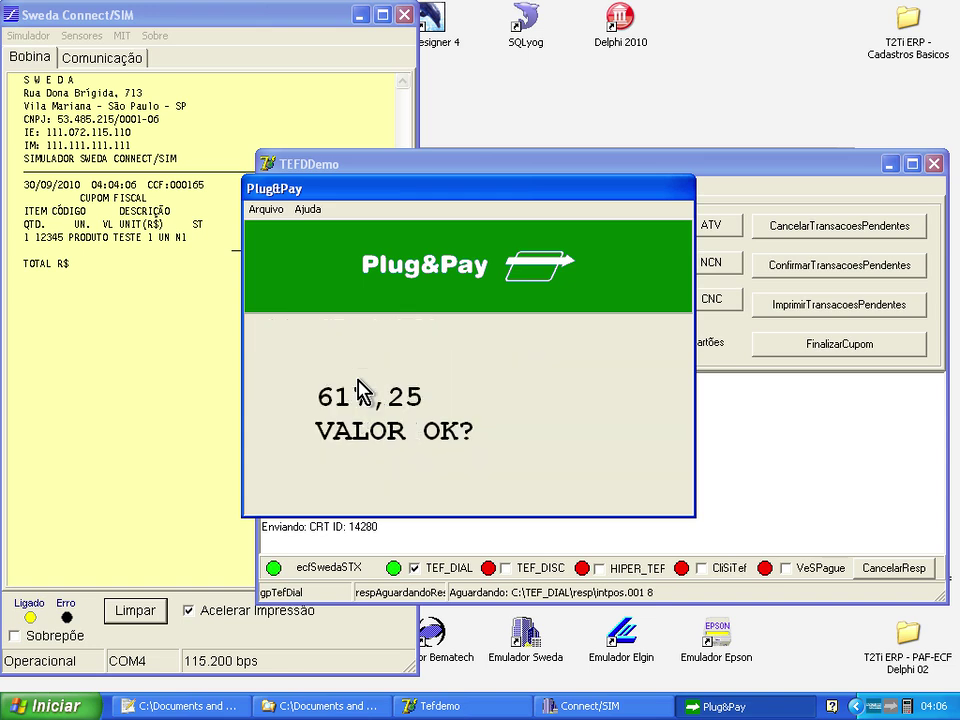
key(Return)
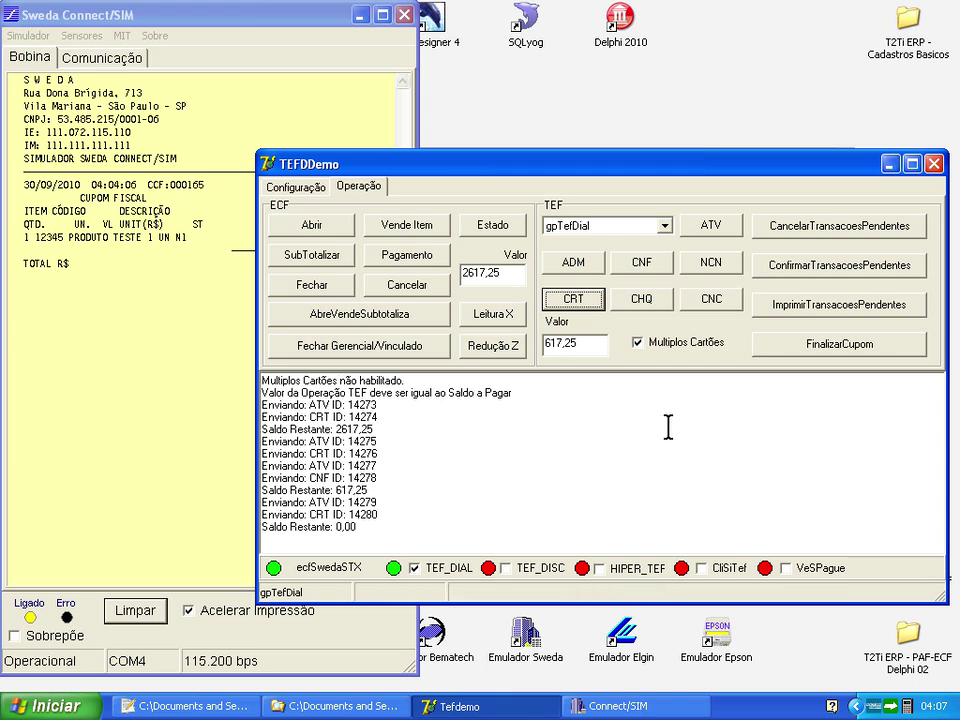
Step: Check the remaining balance in the TEFDDemo log and finalize the multi-card coupon
drag(366, 533, 268, 535)
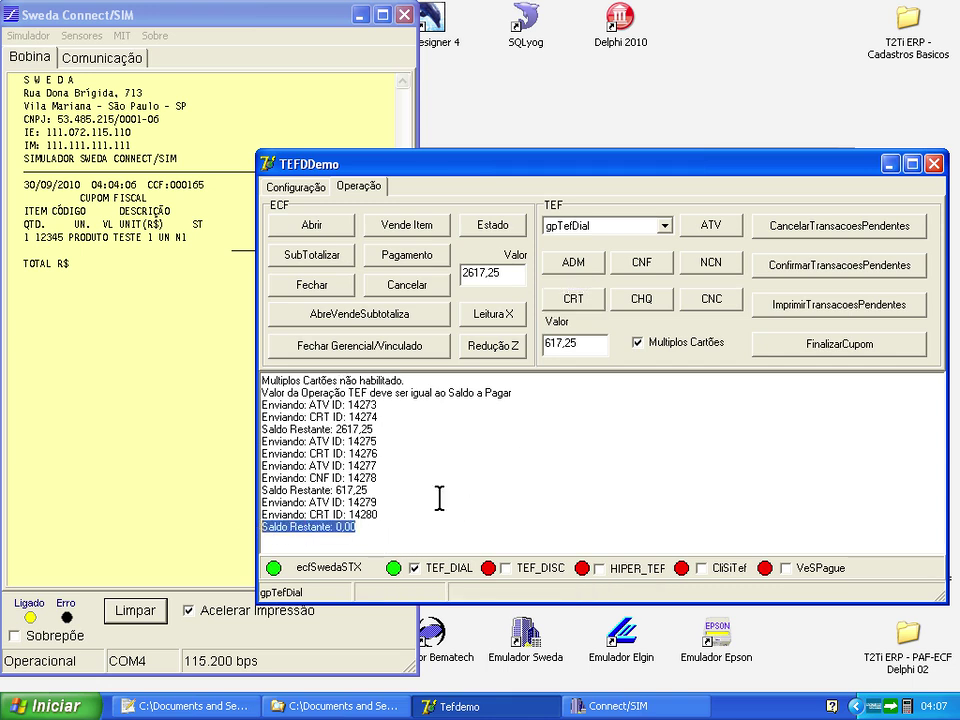
click(838, 347)
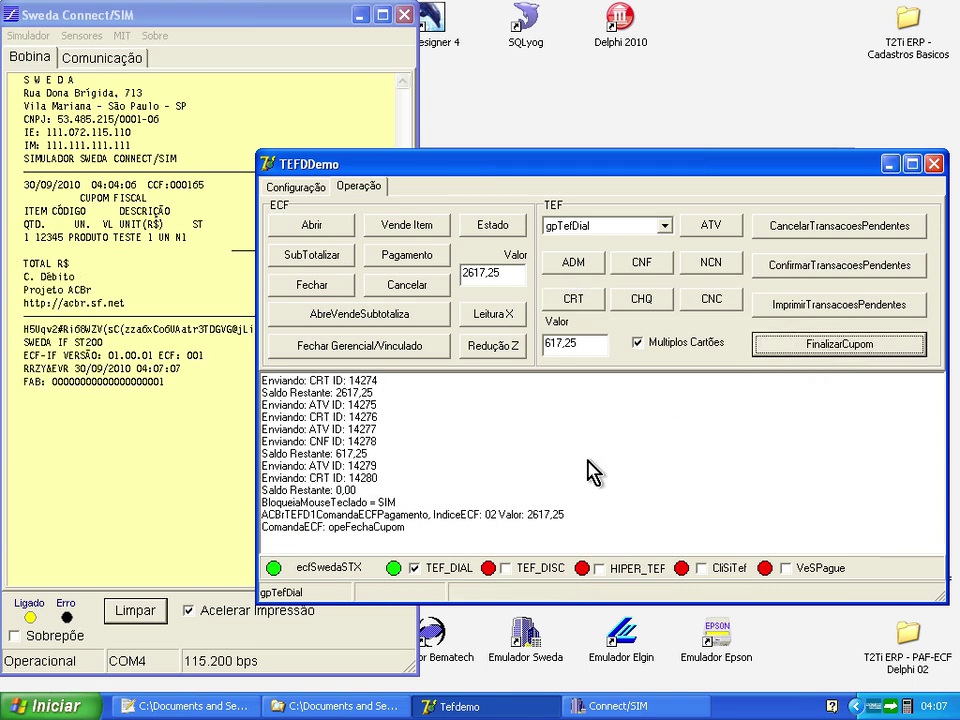
Step: Print the pending TEF transactions and switch to the Sweda Connect/SIM emulator to view the start of the printed coupon
click(800, 304)
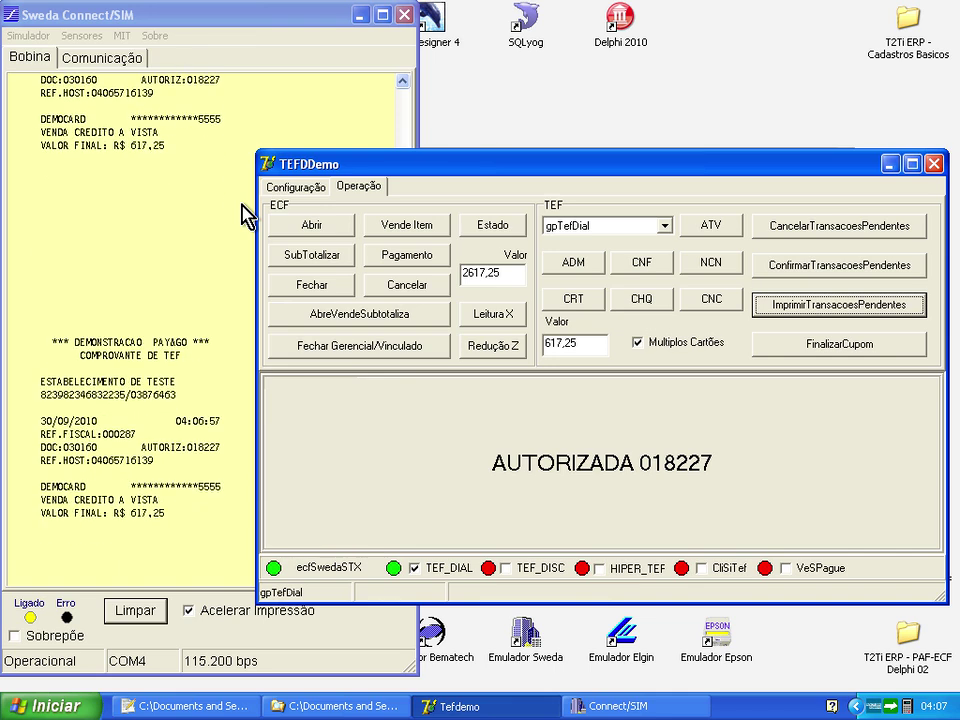
click(243, 28)
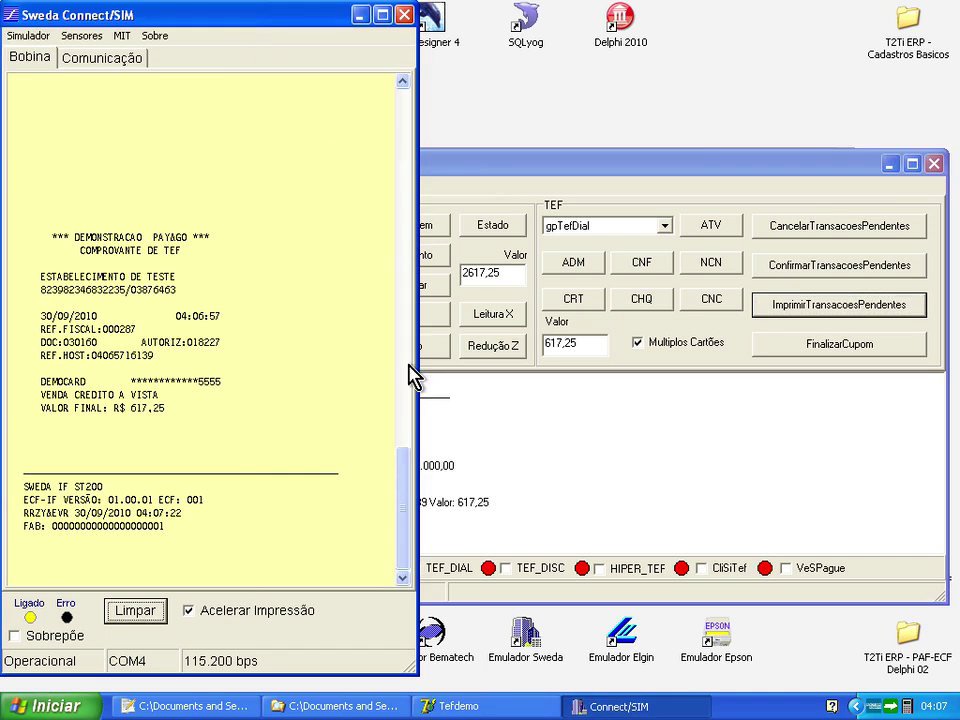
scroll(387, 285, up, 10)
scroll(387, 232, up, 10)
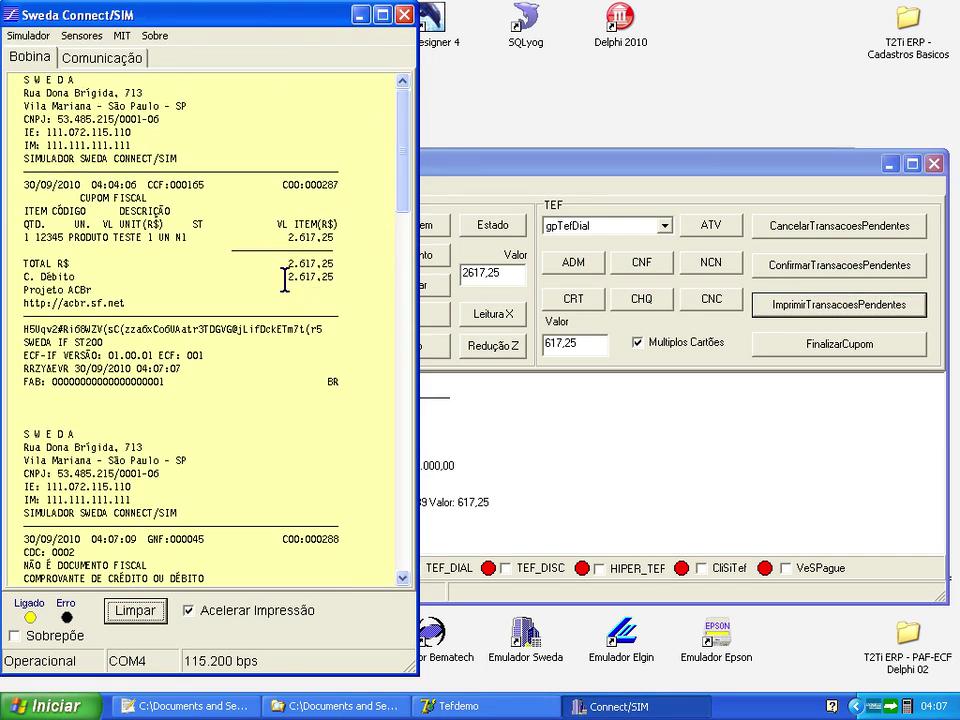
Step: Check the coupon's payment line against the American Express and DEMOCARD receipts on the emulator's tape, and clear the tape
drag(285, 281, 333, 282)
drag(405, 193, 408, 260)
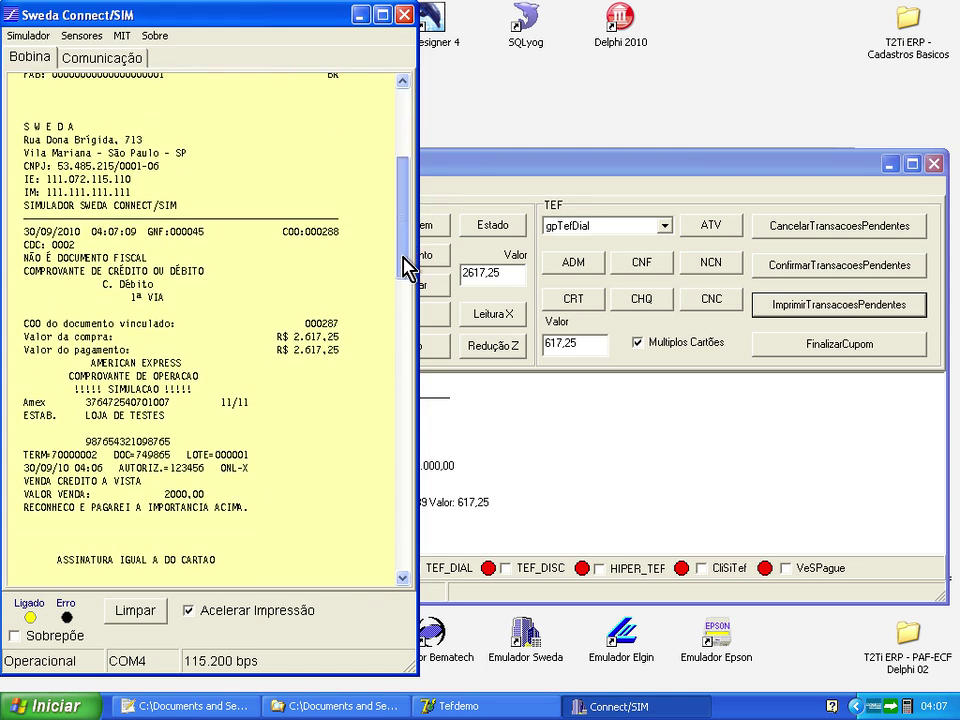
drag(407, 268, 392, 397)
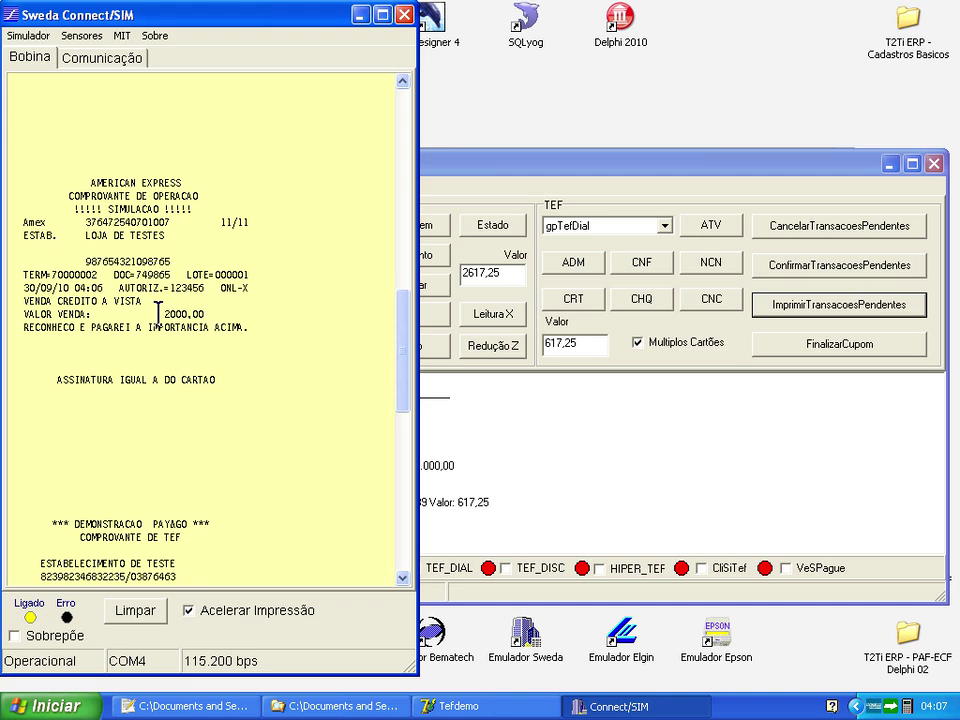
drag(407, 364, 406, 305)
drag(163, 205, 216, 207)
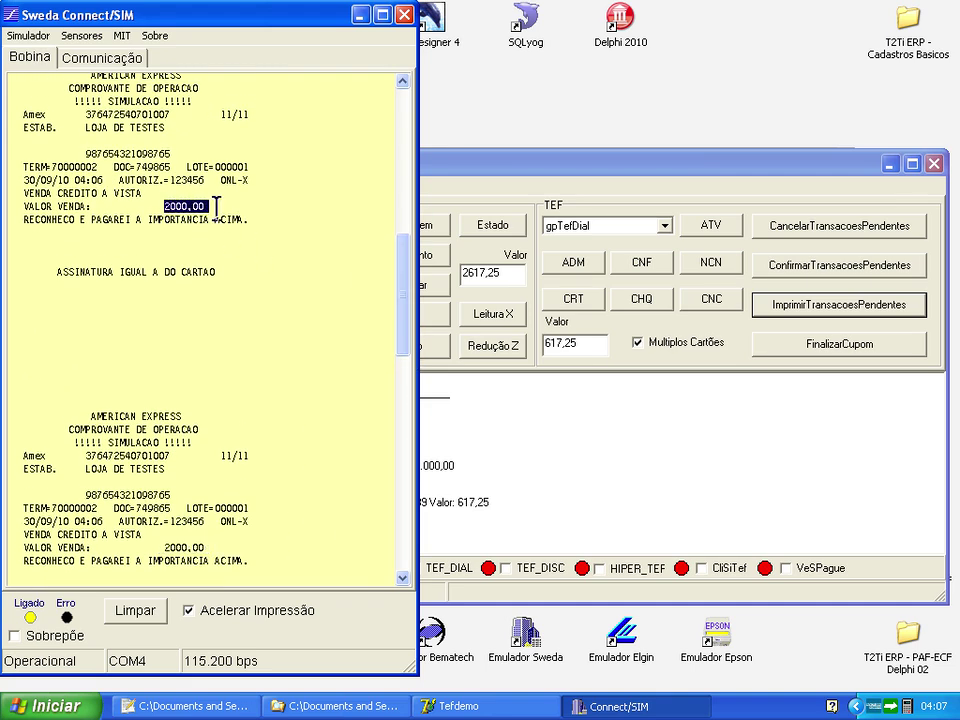
drag(401, 330, 390, 458)
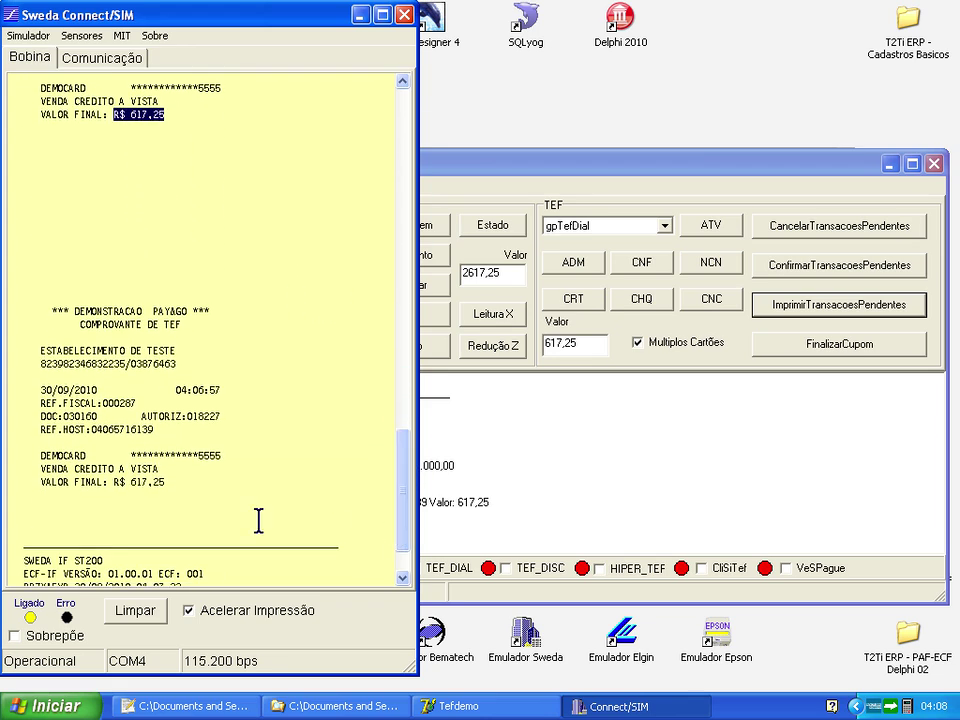
drag(122, 490, 173, 489)
drag(404, 539, 400, 176)
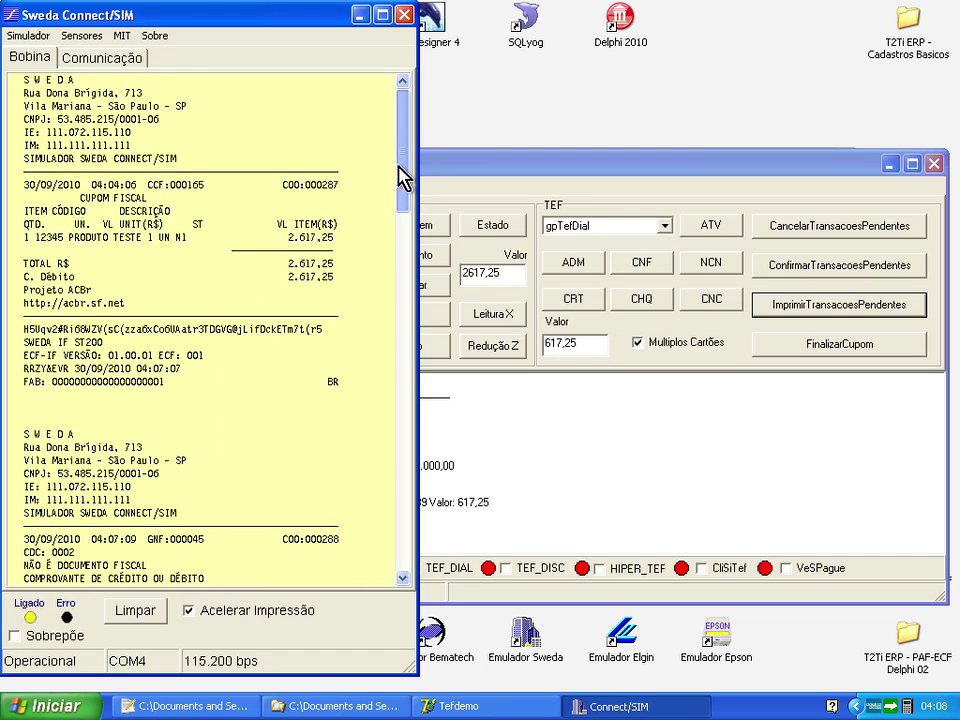
click(134, 612)
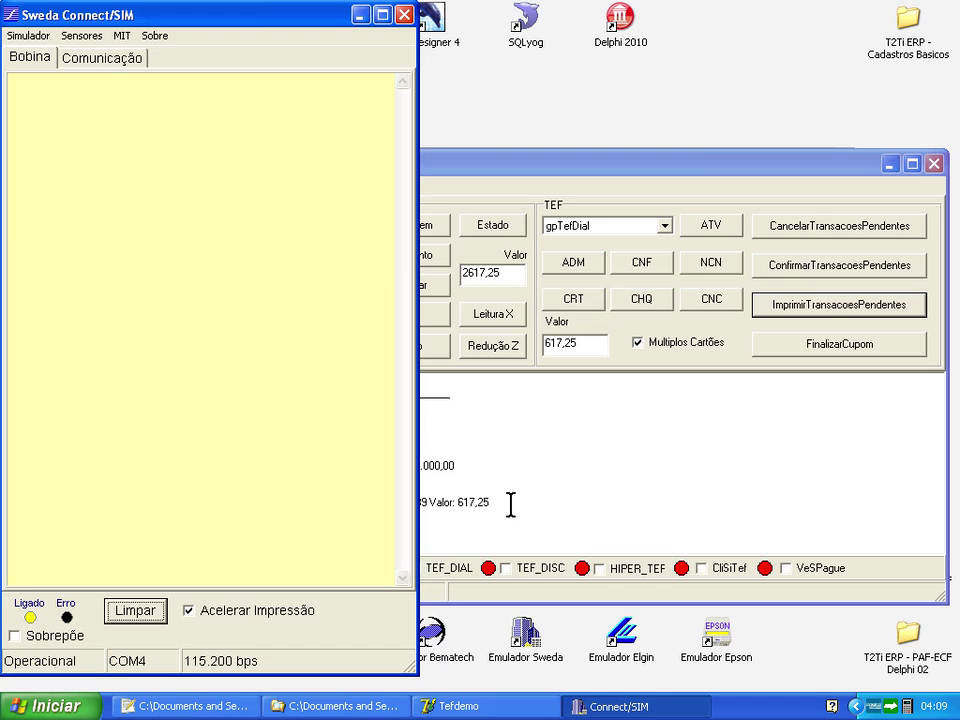
Step: View the Guia Tecnico Gerenciador Padrao 2.5_032010 and Gerenciador Padrao folders under TEF\Discado in the file explorer
click(343, 707)
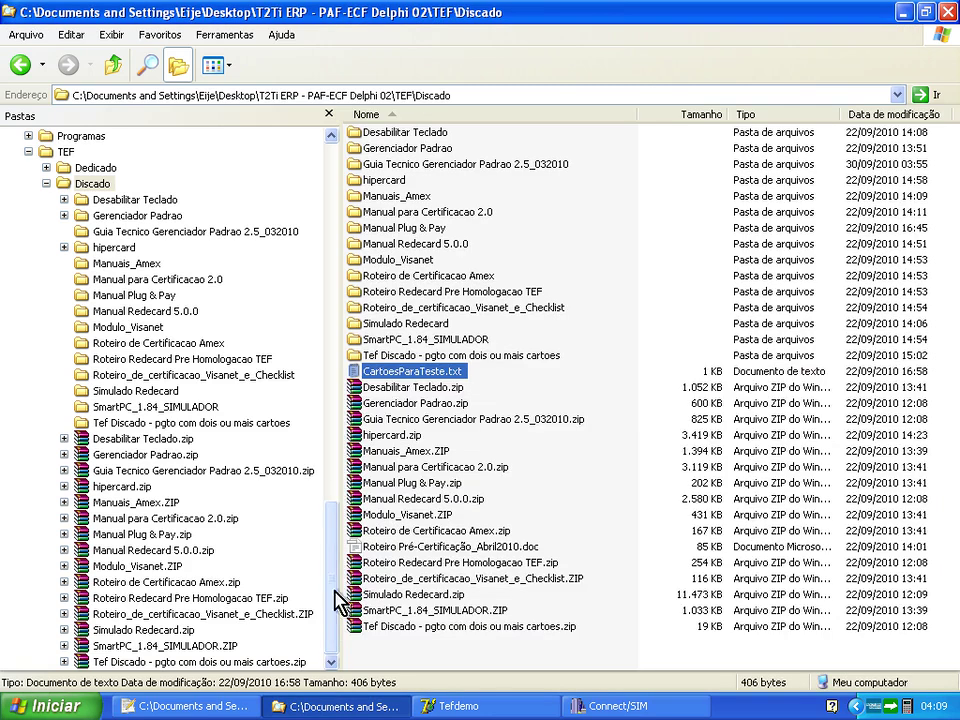
click(130, 232)
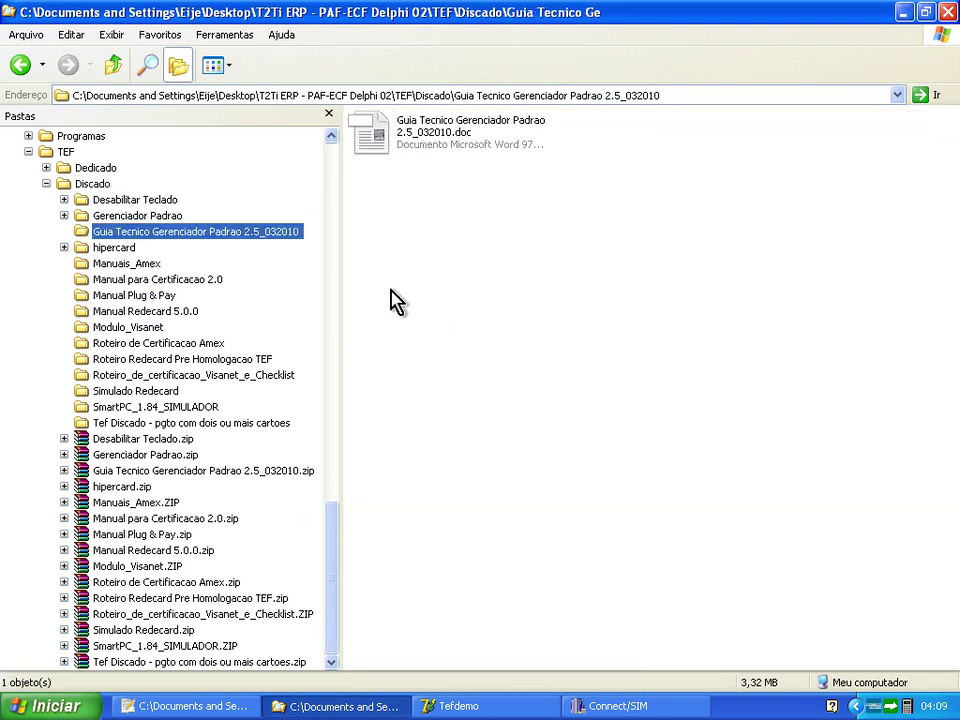
click(165, 215)
click(64, 215)
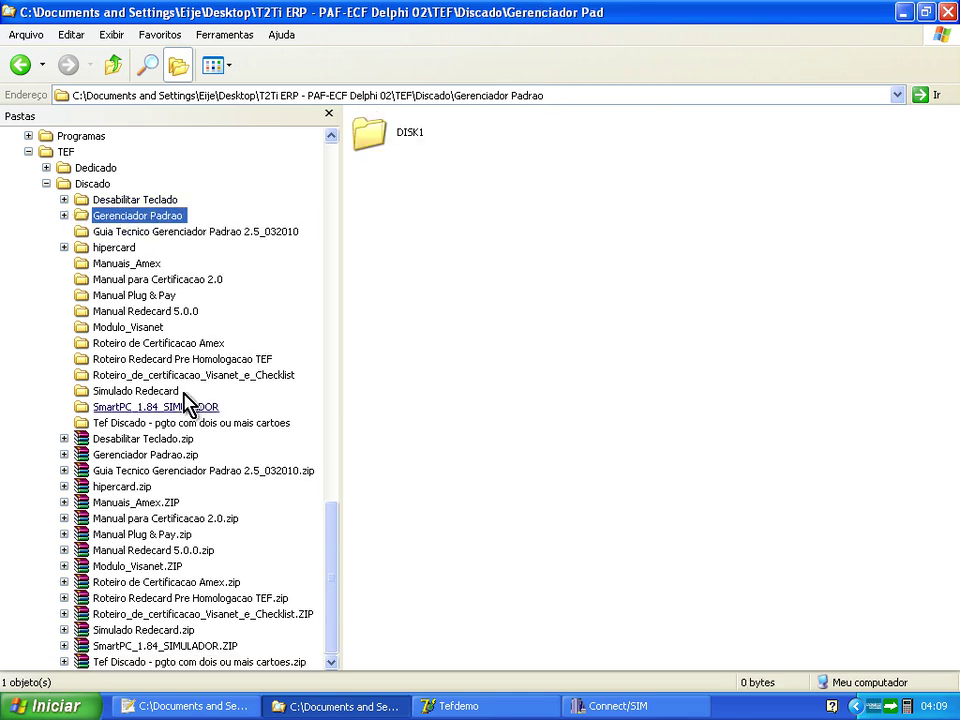
Step: Open the C:\ACBr\Exemplos\ACBrTEFD folder to locate TEFDemo.exe, and minimize the file explorer
drag(330, 560, 352, 262)
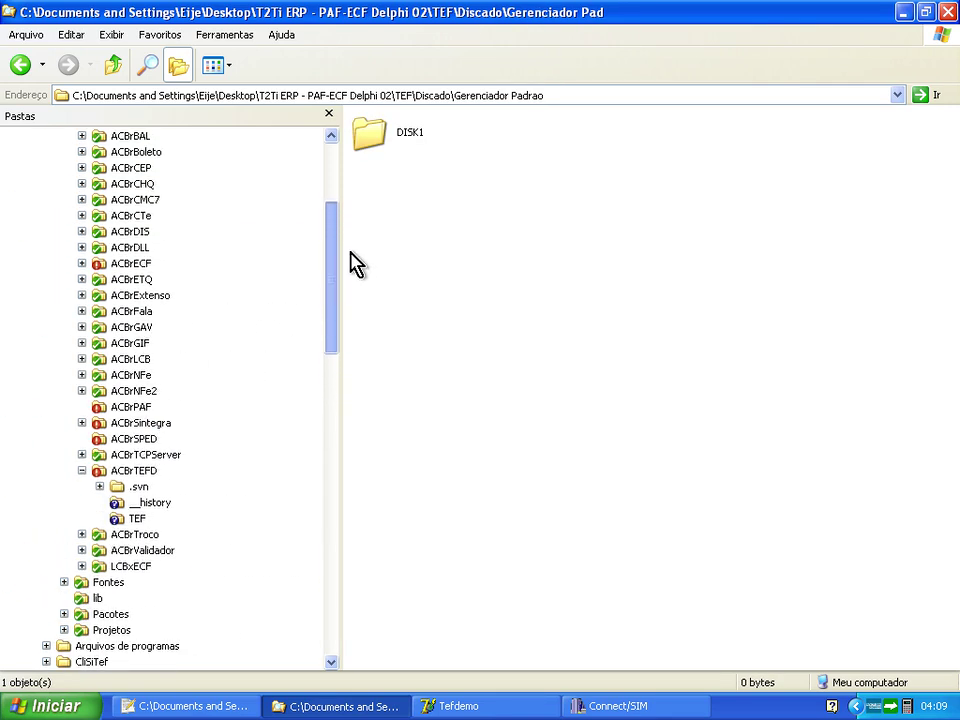
click(136, 472)
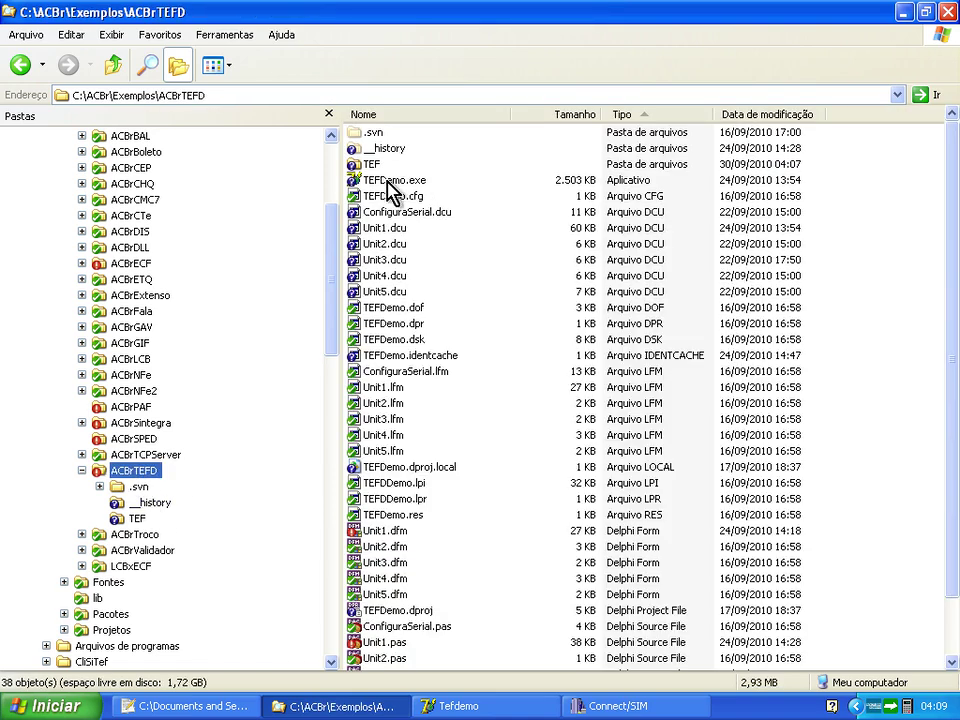
click(903, 12)
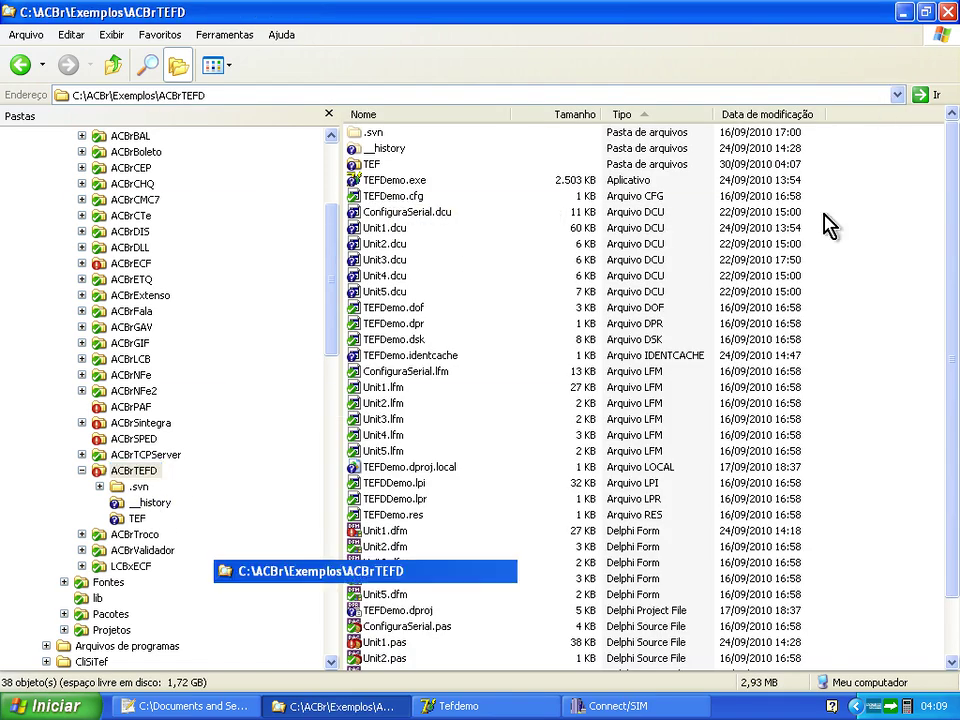
Step: Return to the TEFDDemo log, and briefly view the ACBrTEFD example's file listing again
click(537, 184)
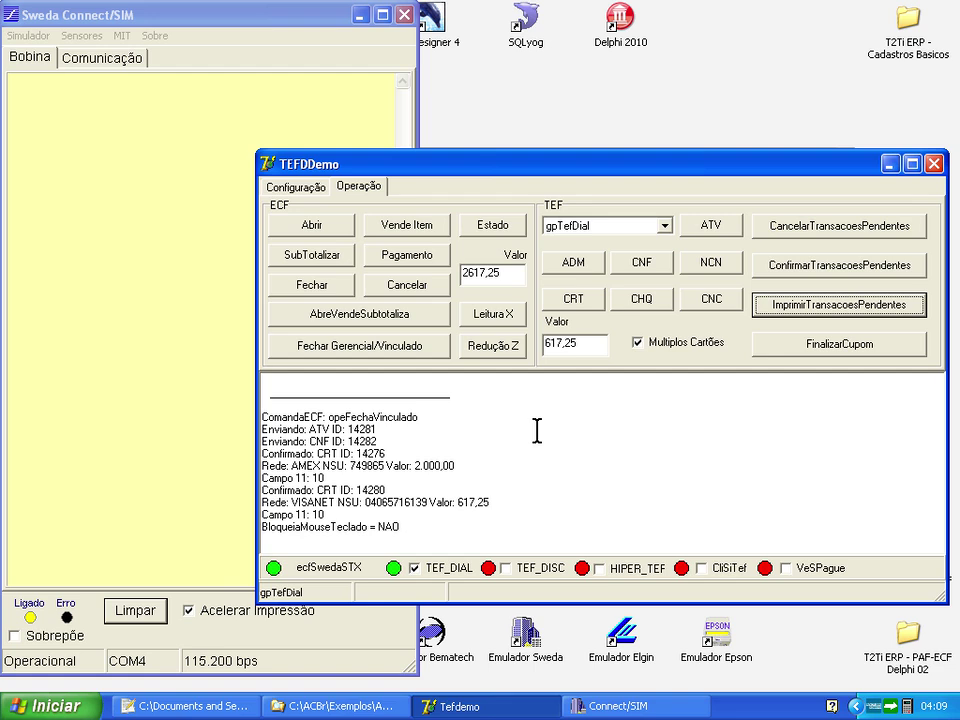
click(300, 705)
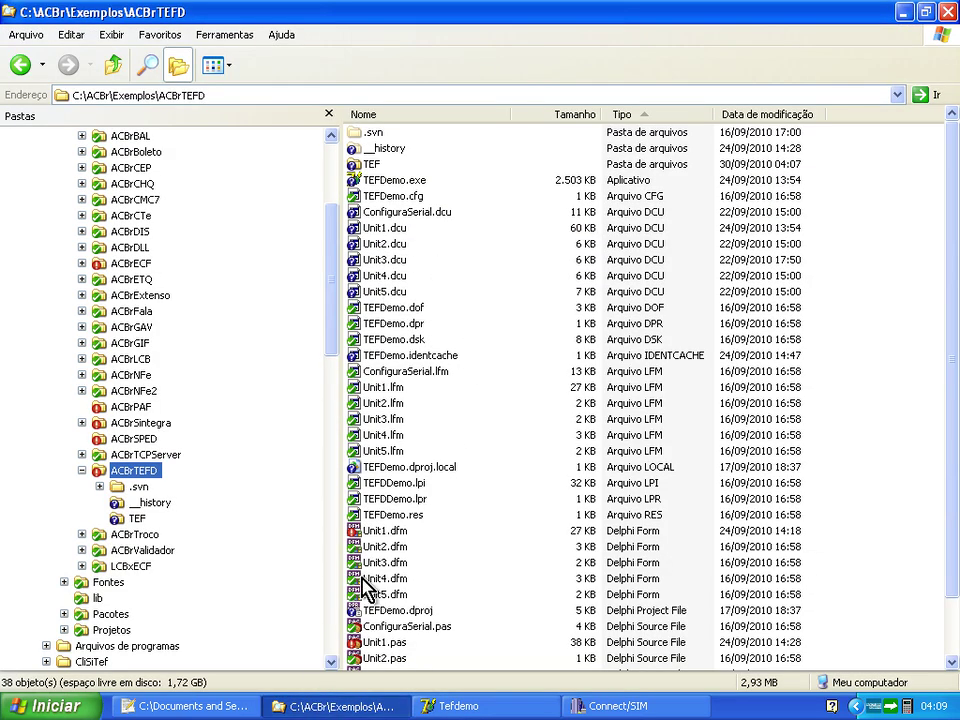
click(924, 12)
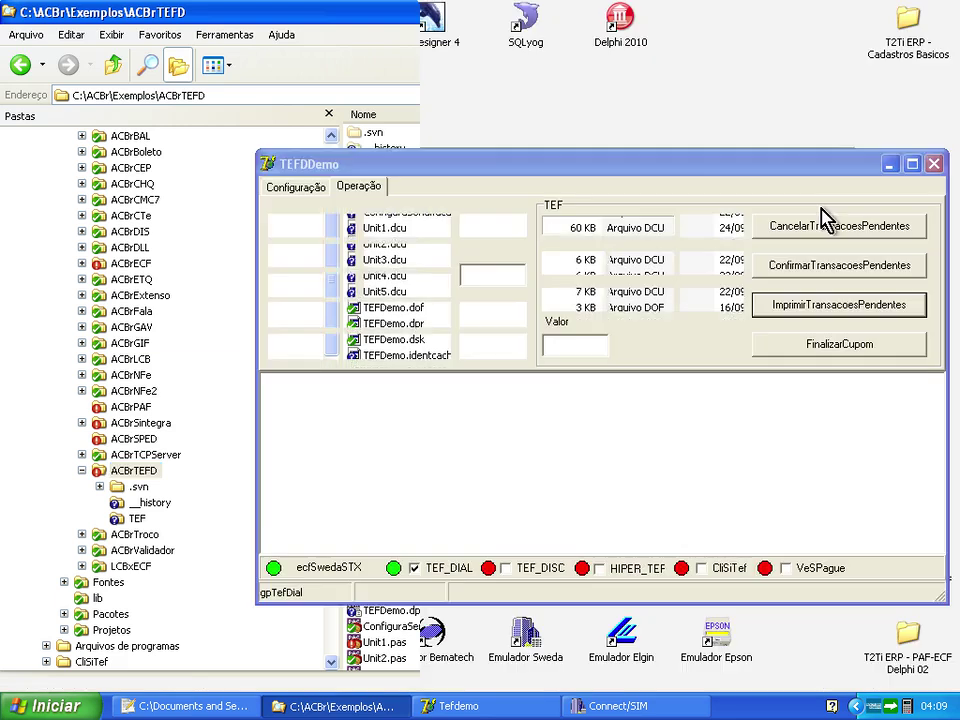